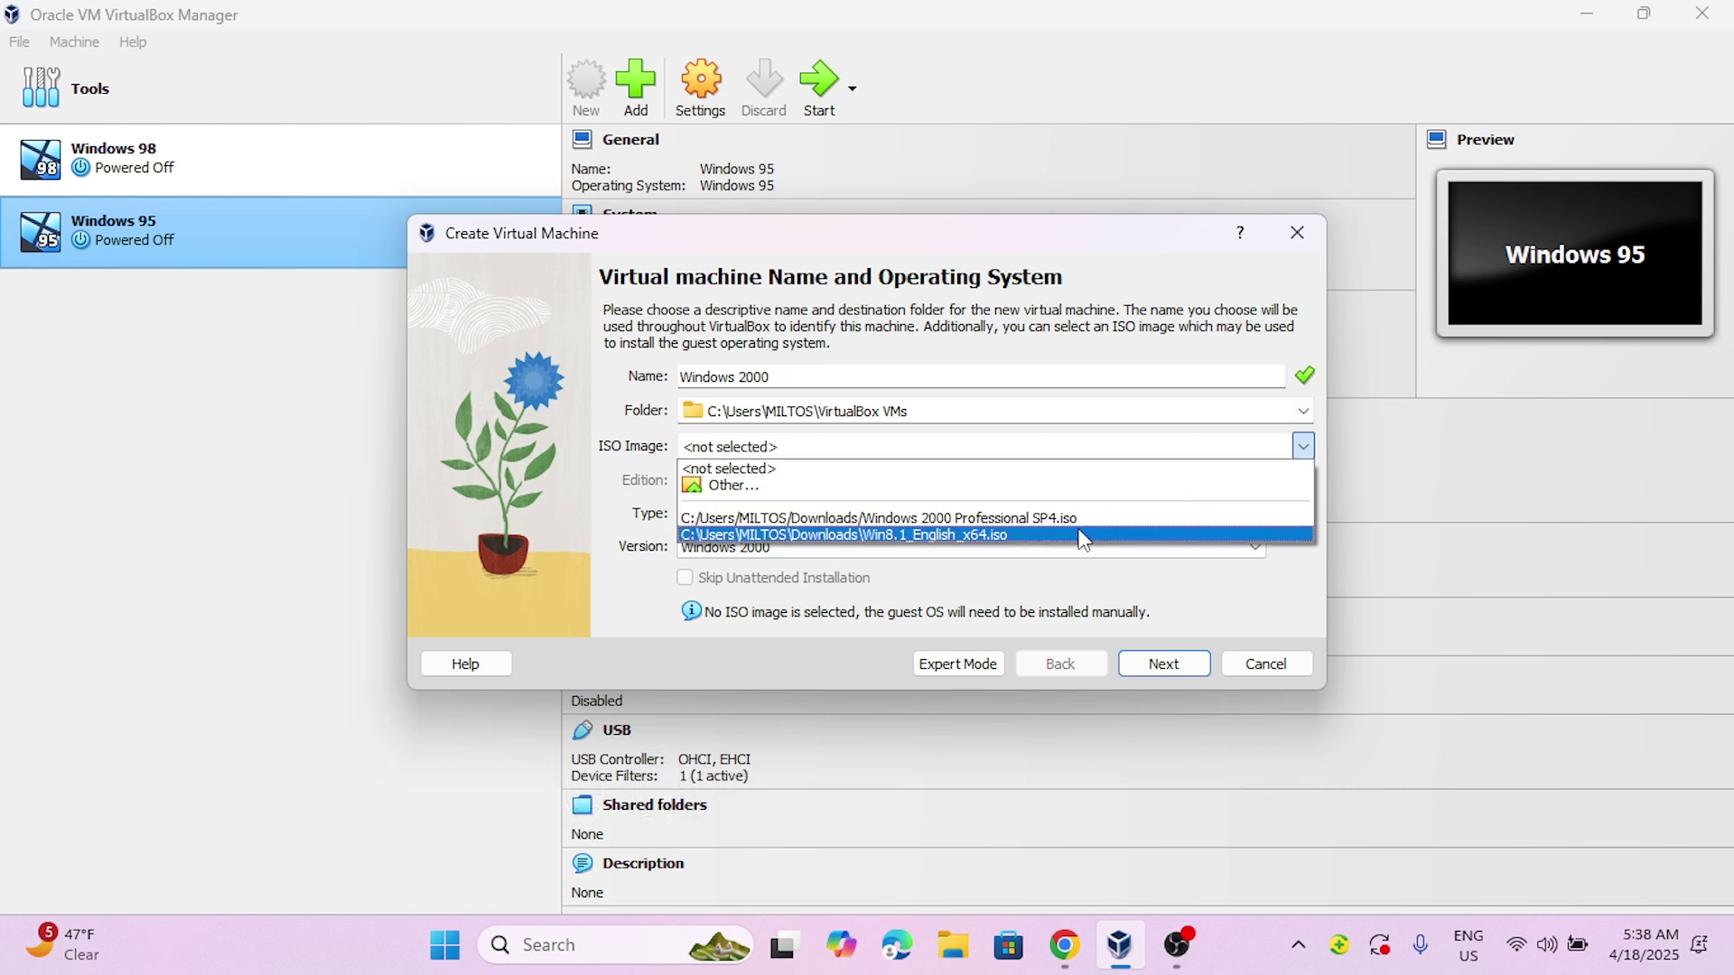
# - Choose the Windows 2000 SP4 ISO, skip unattended installation, and give the VM 1024 MB memory
pyautogui.click(1052, 518)
pyautogui.click(793, 578)
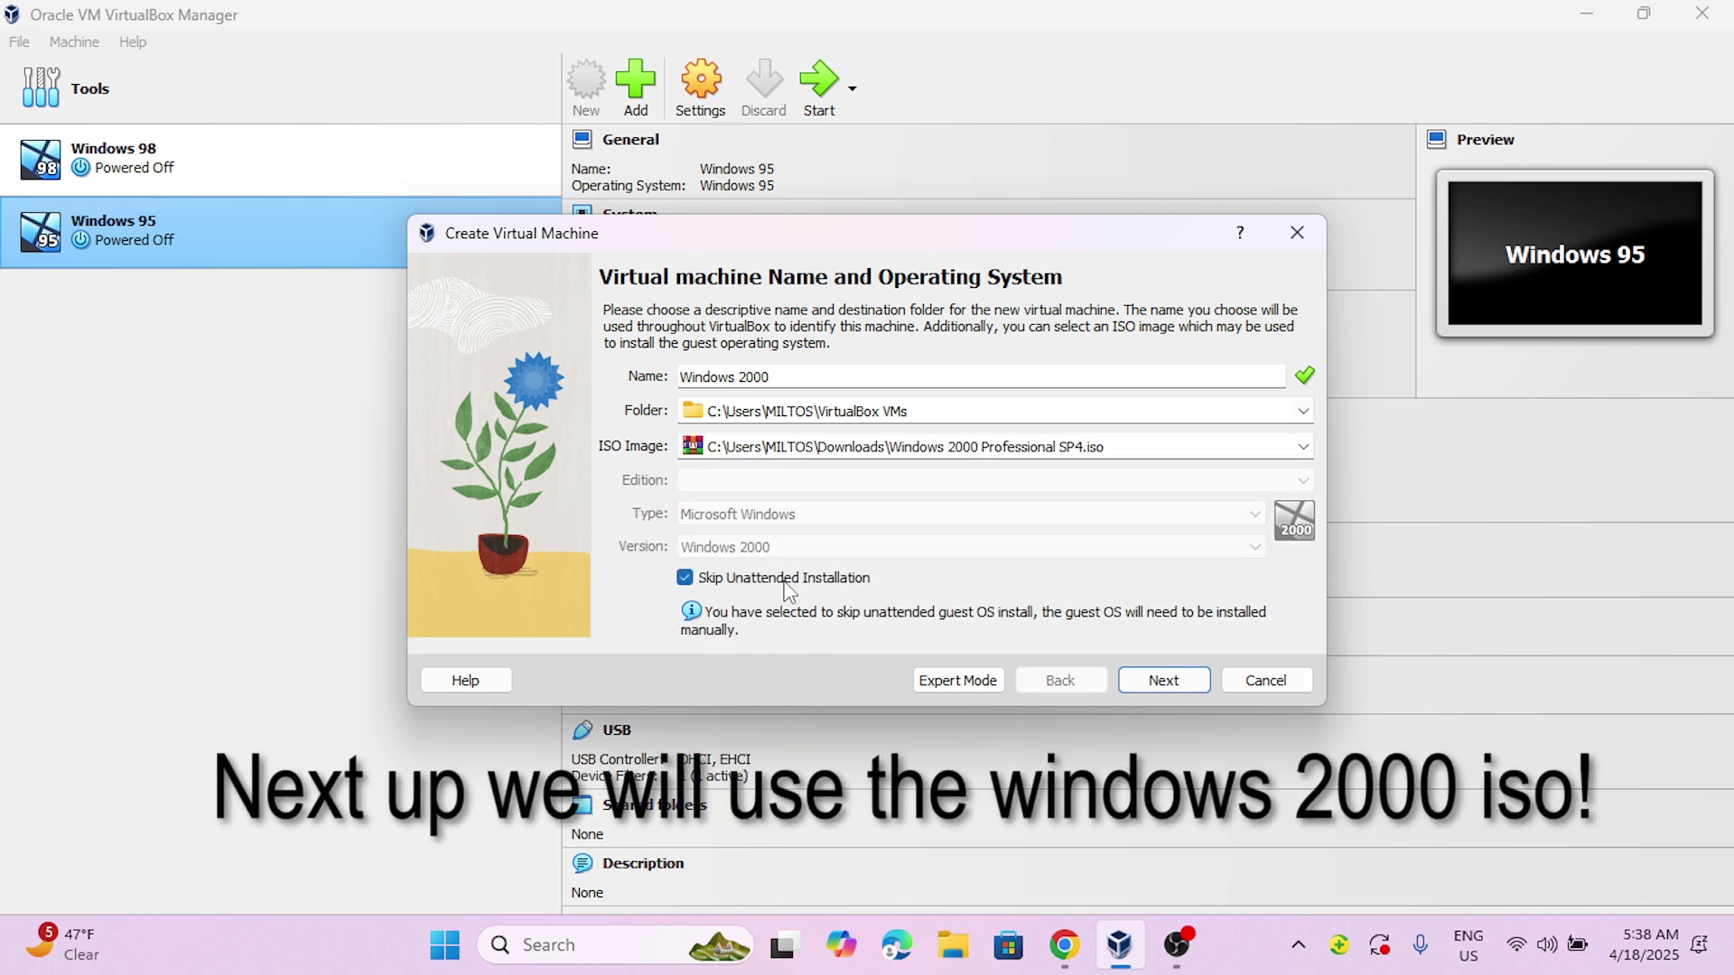
pyautogui.click(1163, 680)
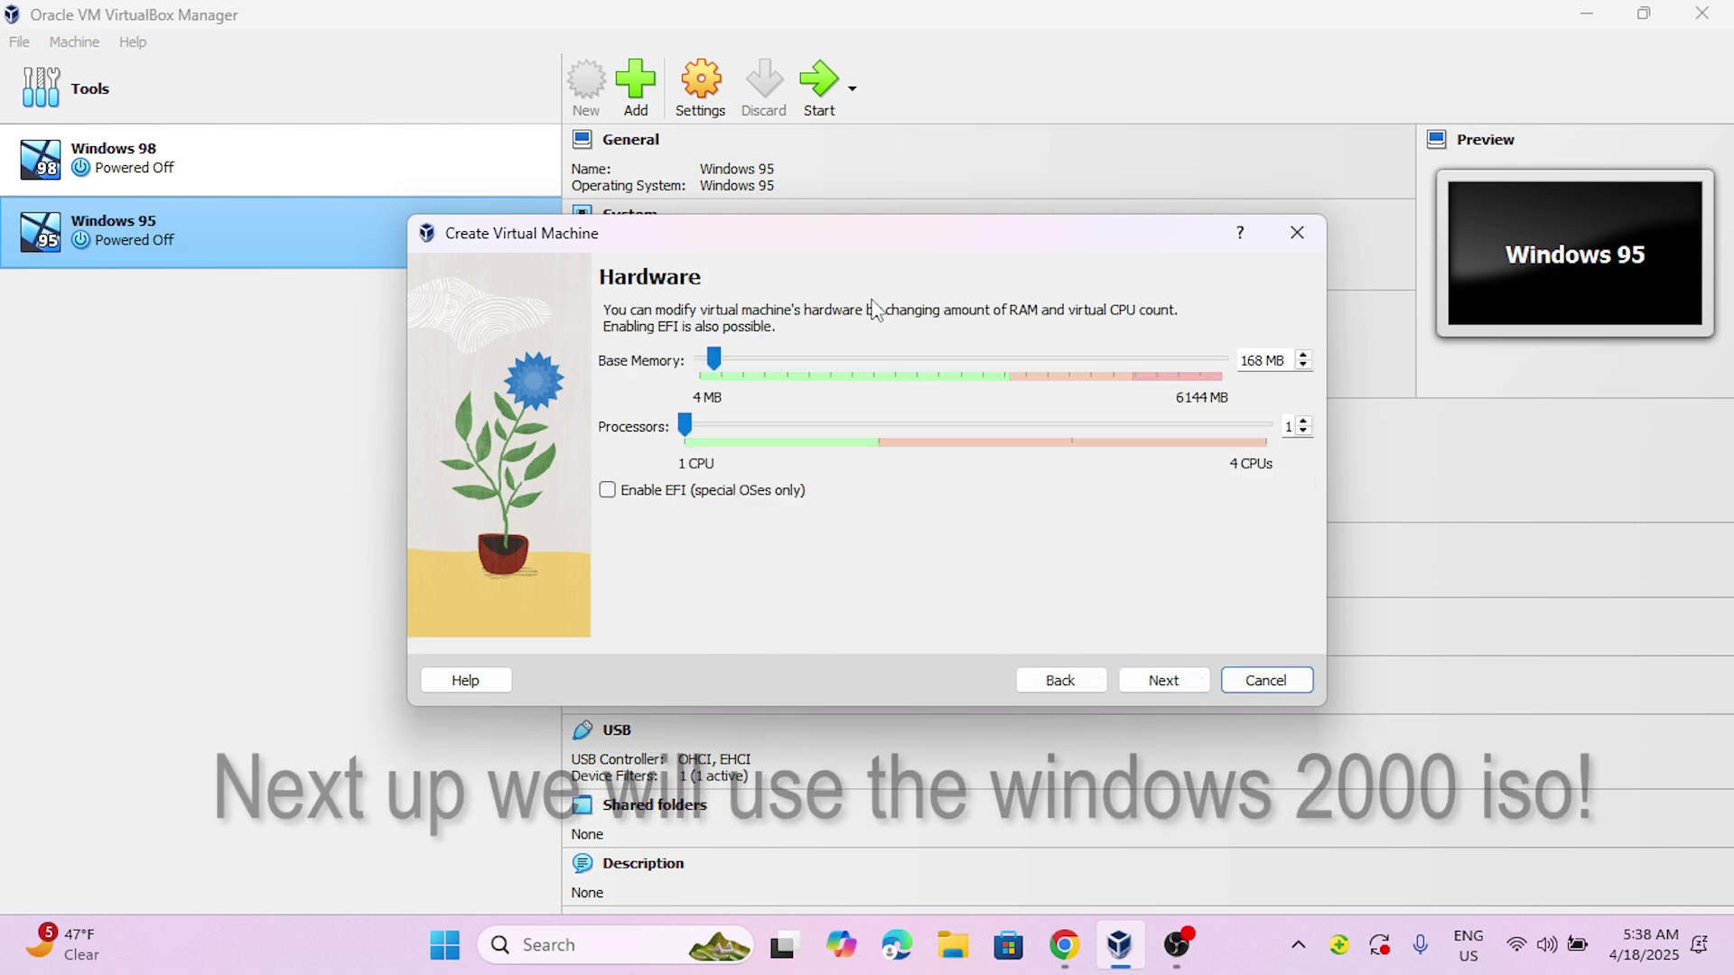
pyautogui.moveTo(714, 359); pyautogui.dragTo(788, 384)
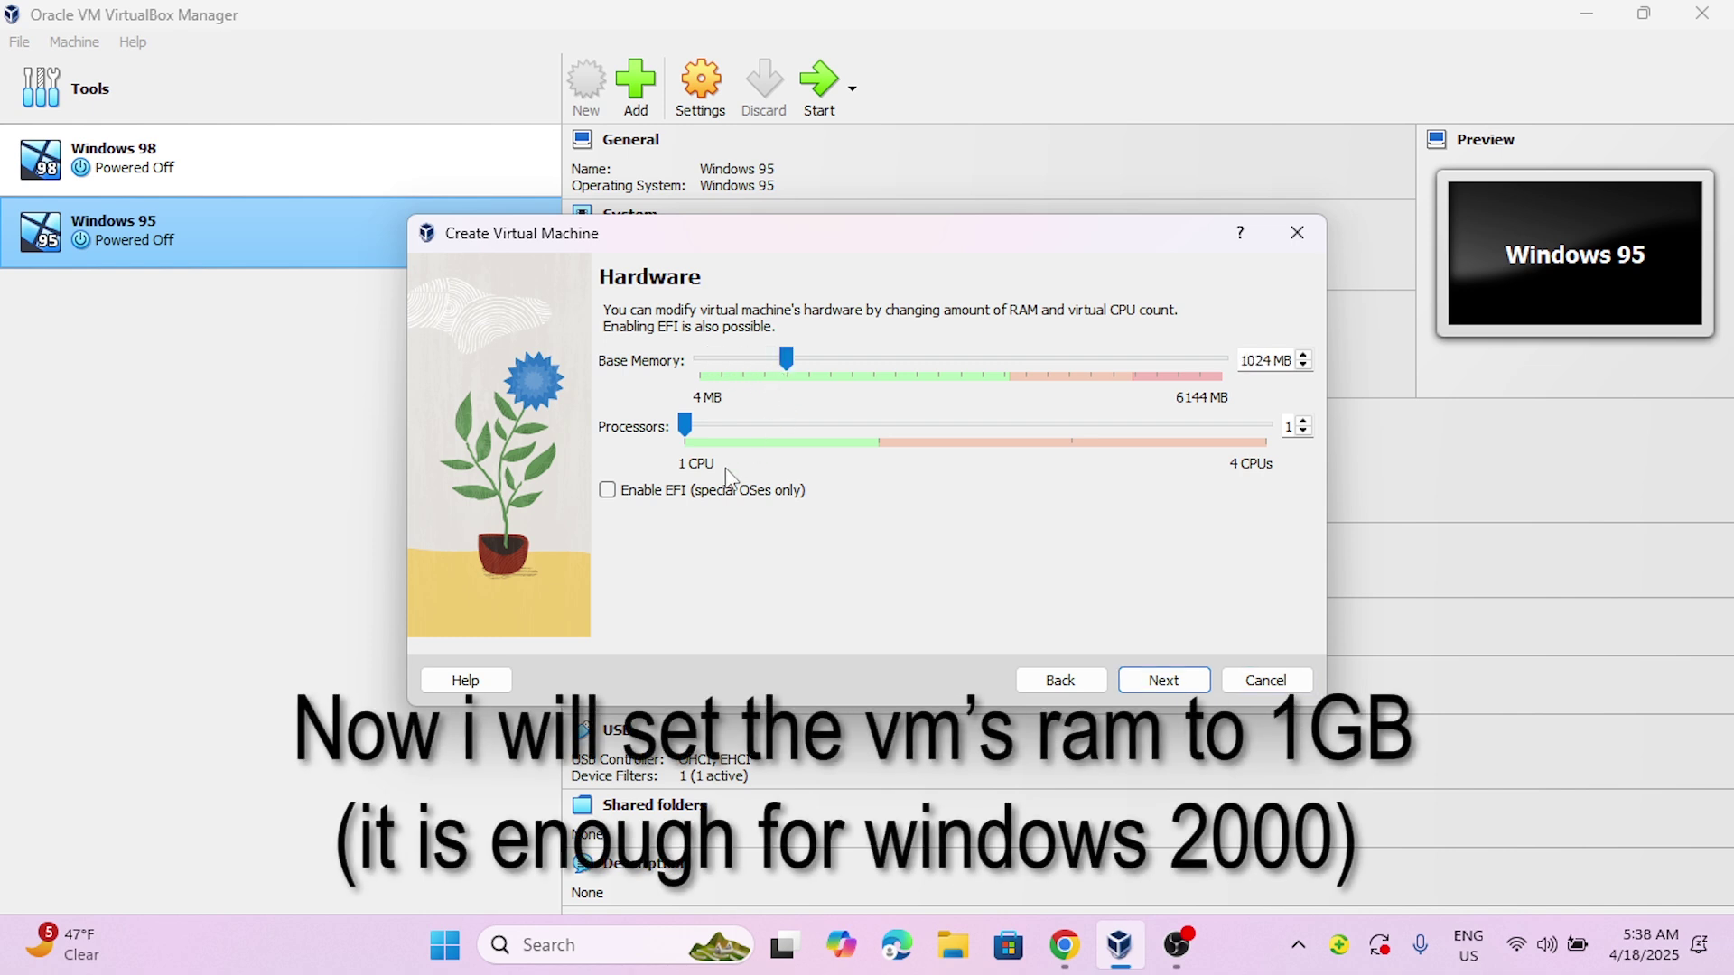
pyautogui.click(1169, 680)
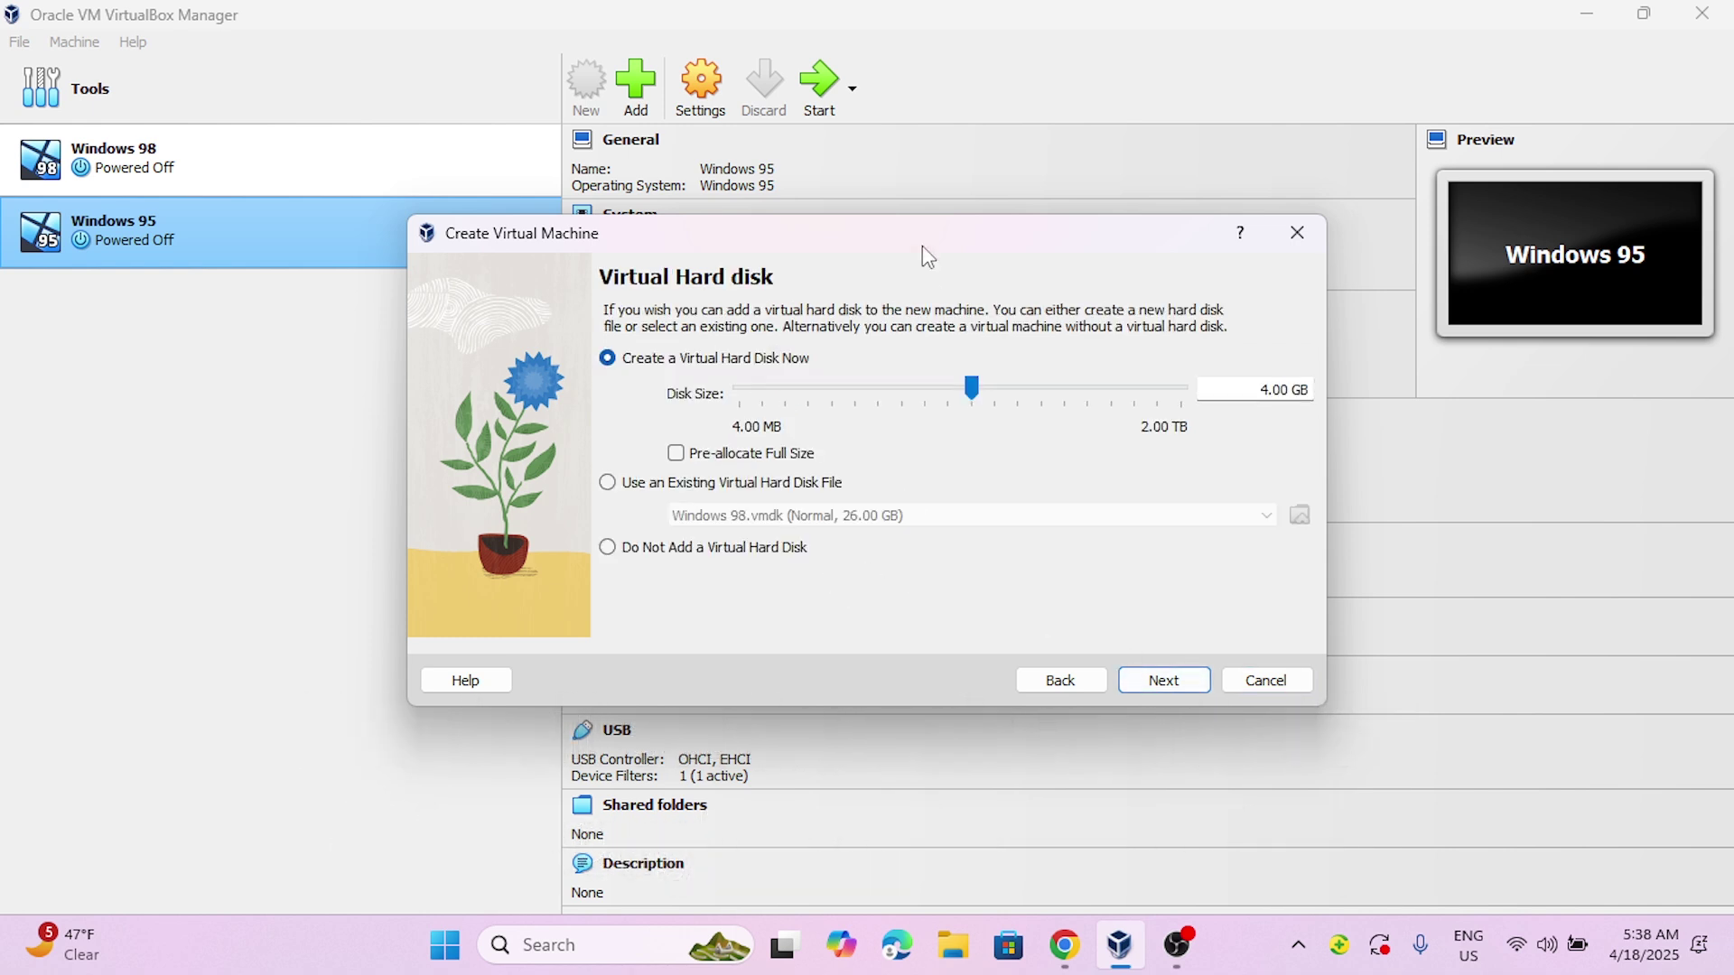
# - Size the virtual disk to 24.92 GB and create the Windows 2000 machine
pyautogui.click(1053, 407)
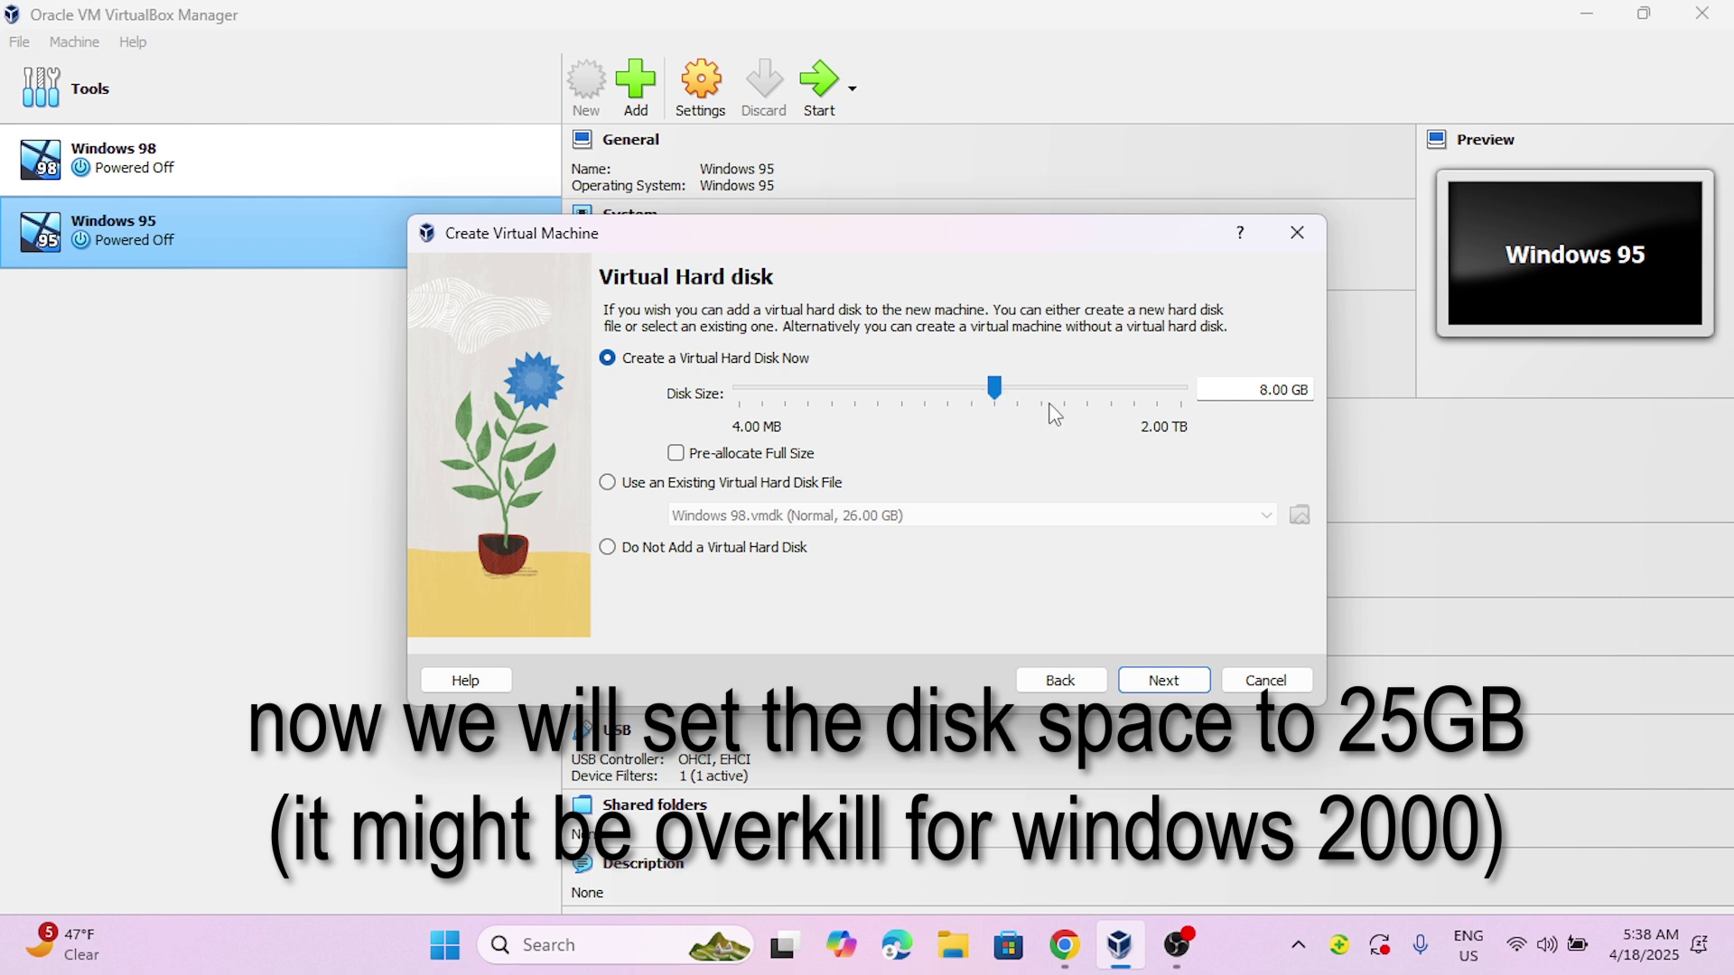
pyautogui.scroll(-2, 1054, 414)
pyautogui.moveTo(1054, 384); pyautogui.dragTo(1038, 395)
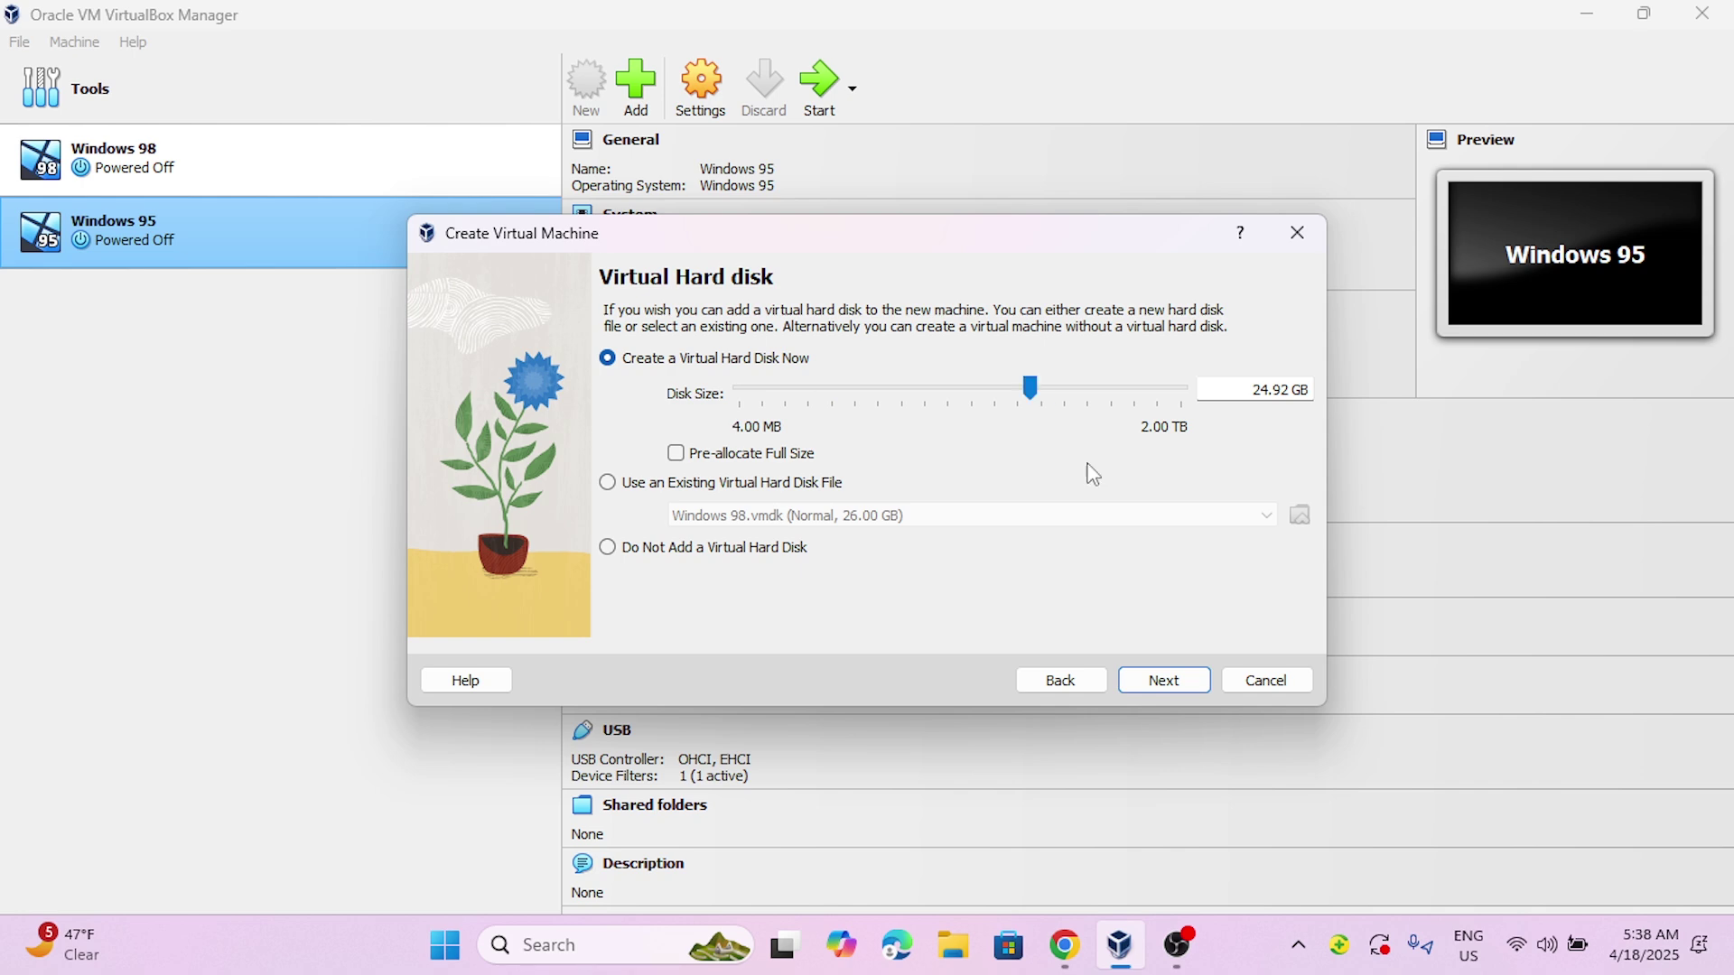
pyautogui.click(1172, 681)
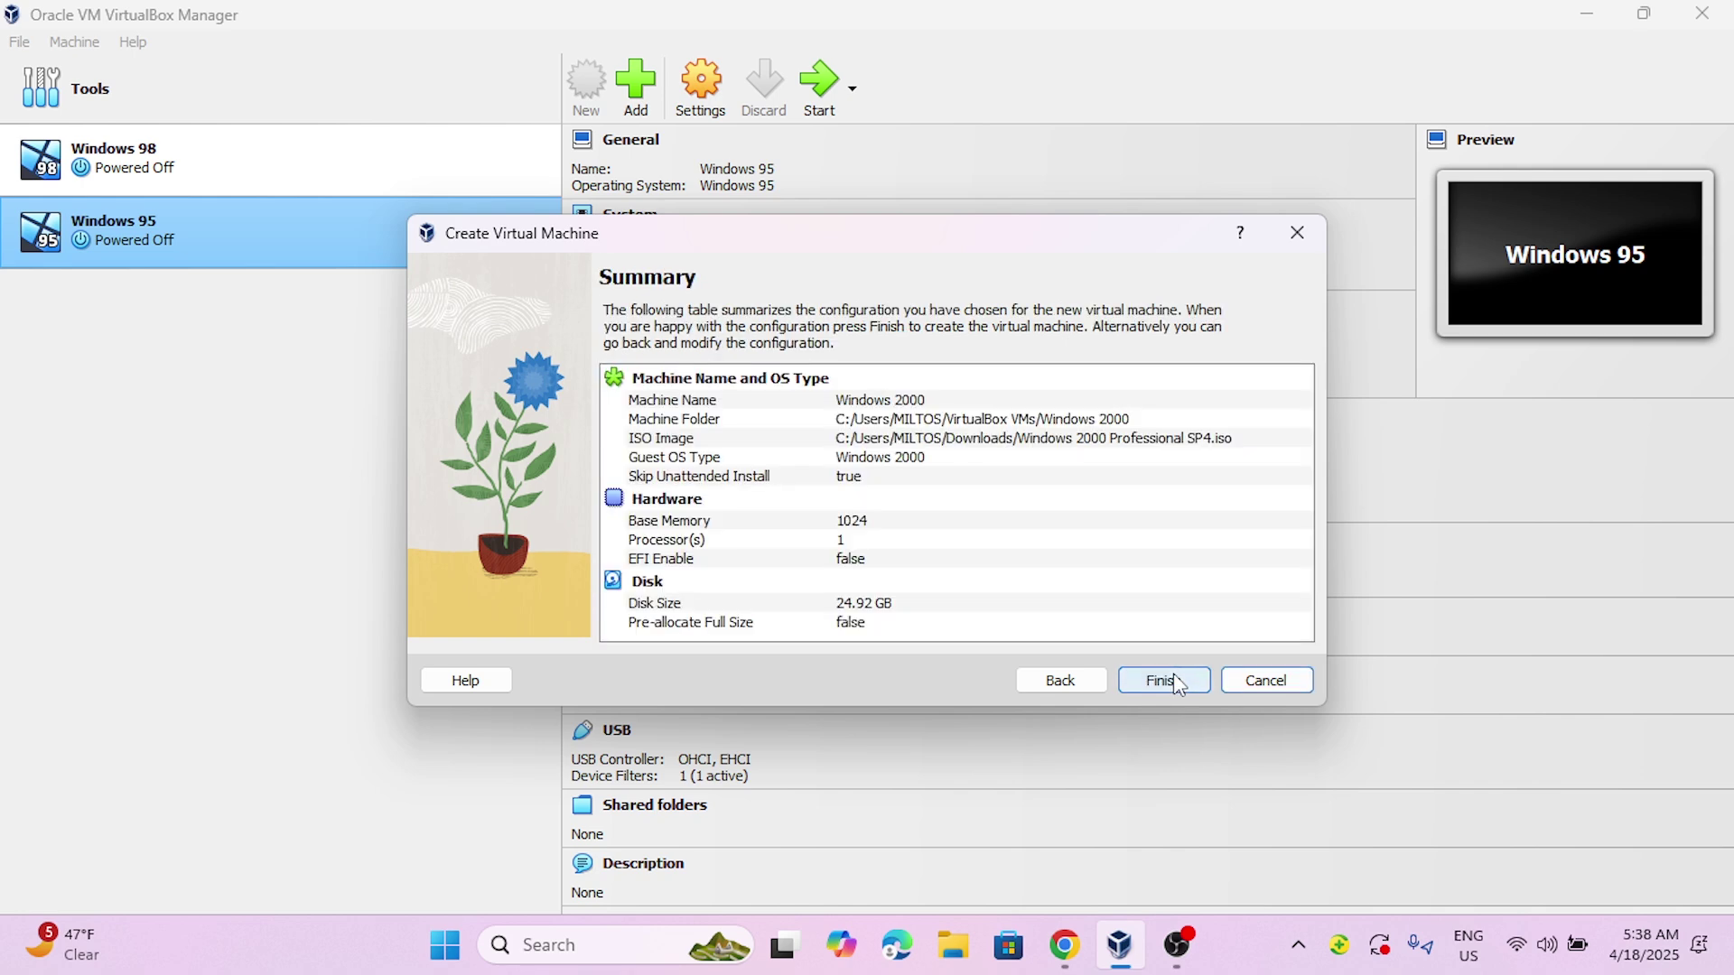
pyautogui.click(1165, 681)
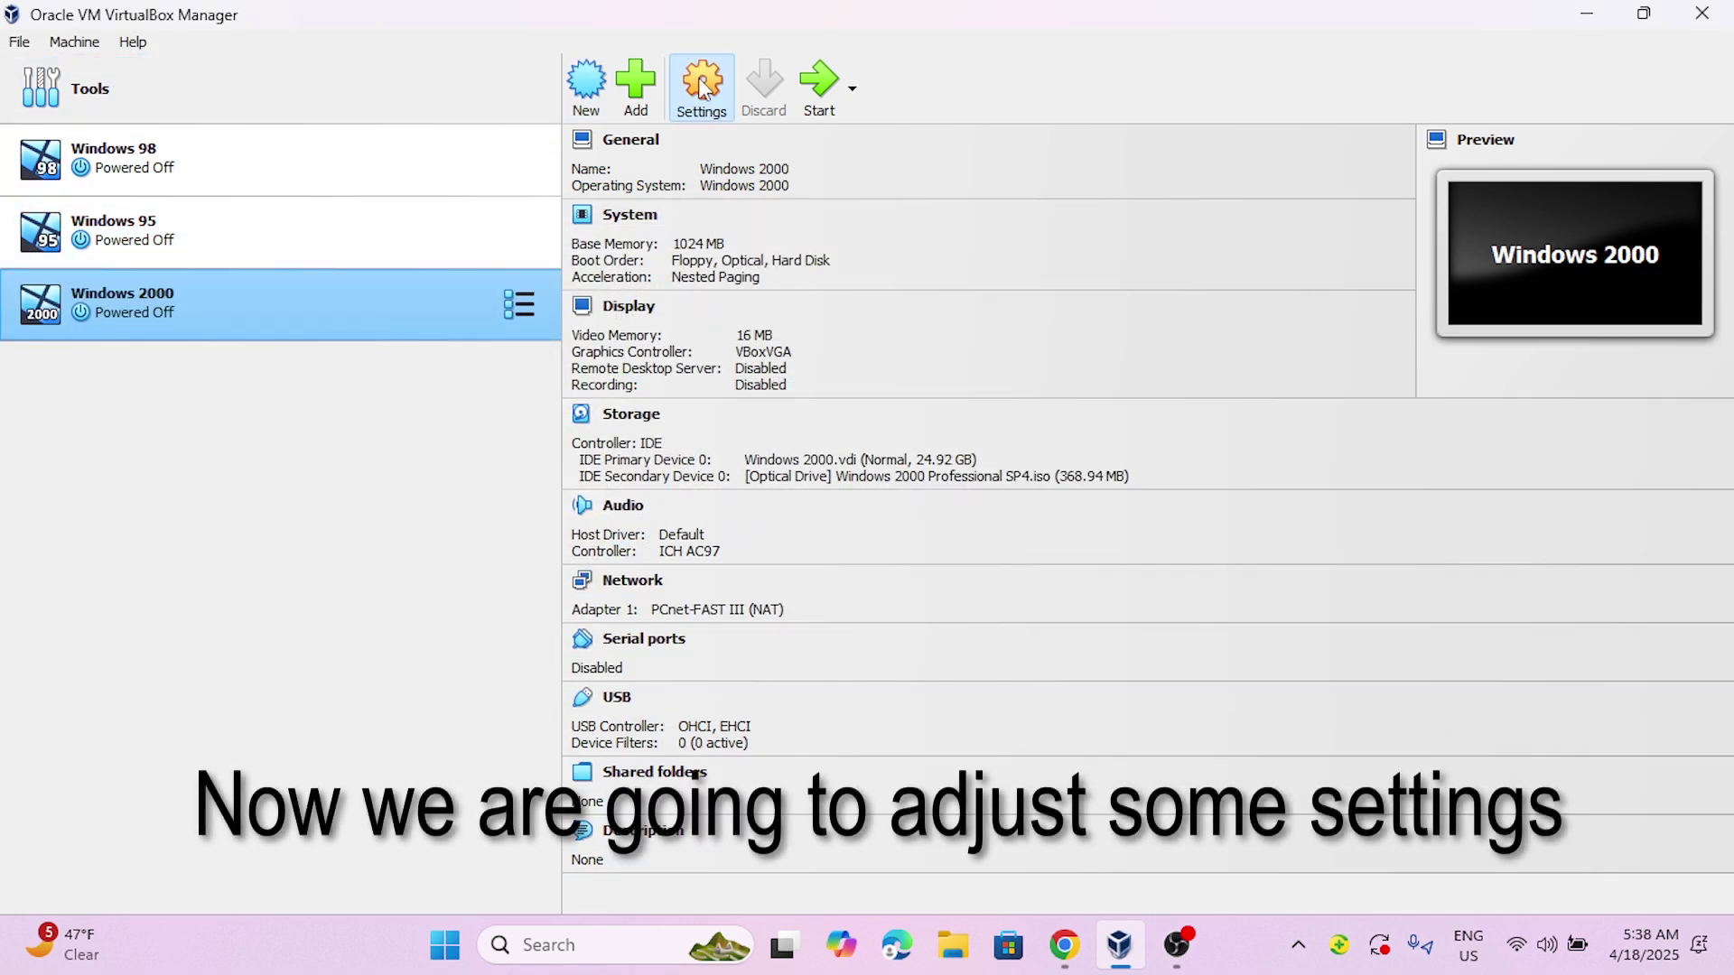
# - Move Optical above Floppy in the System boot order, verify the attached ISO, and save
pyautogui.click(702, 88)
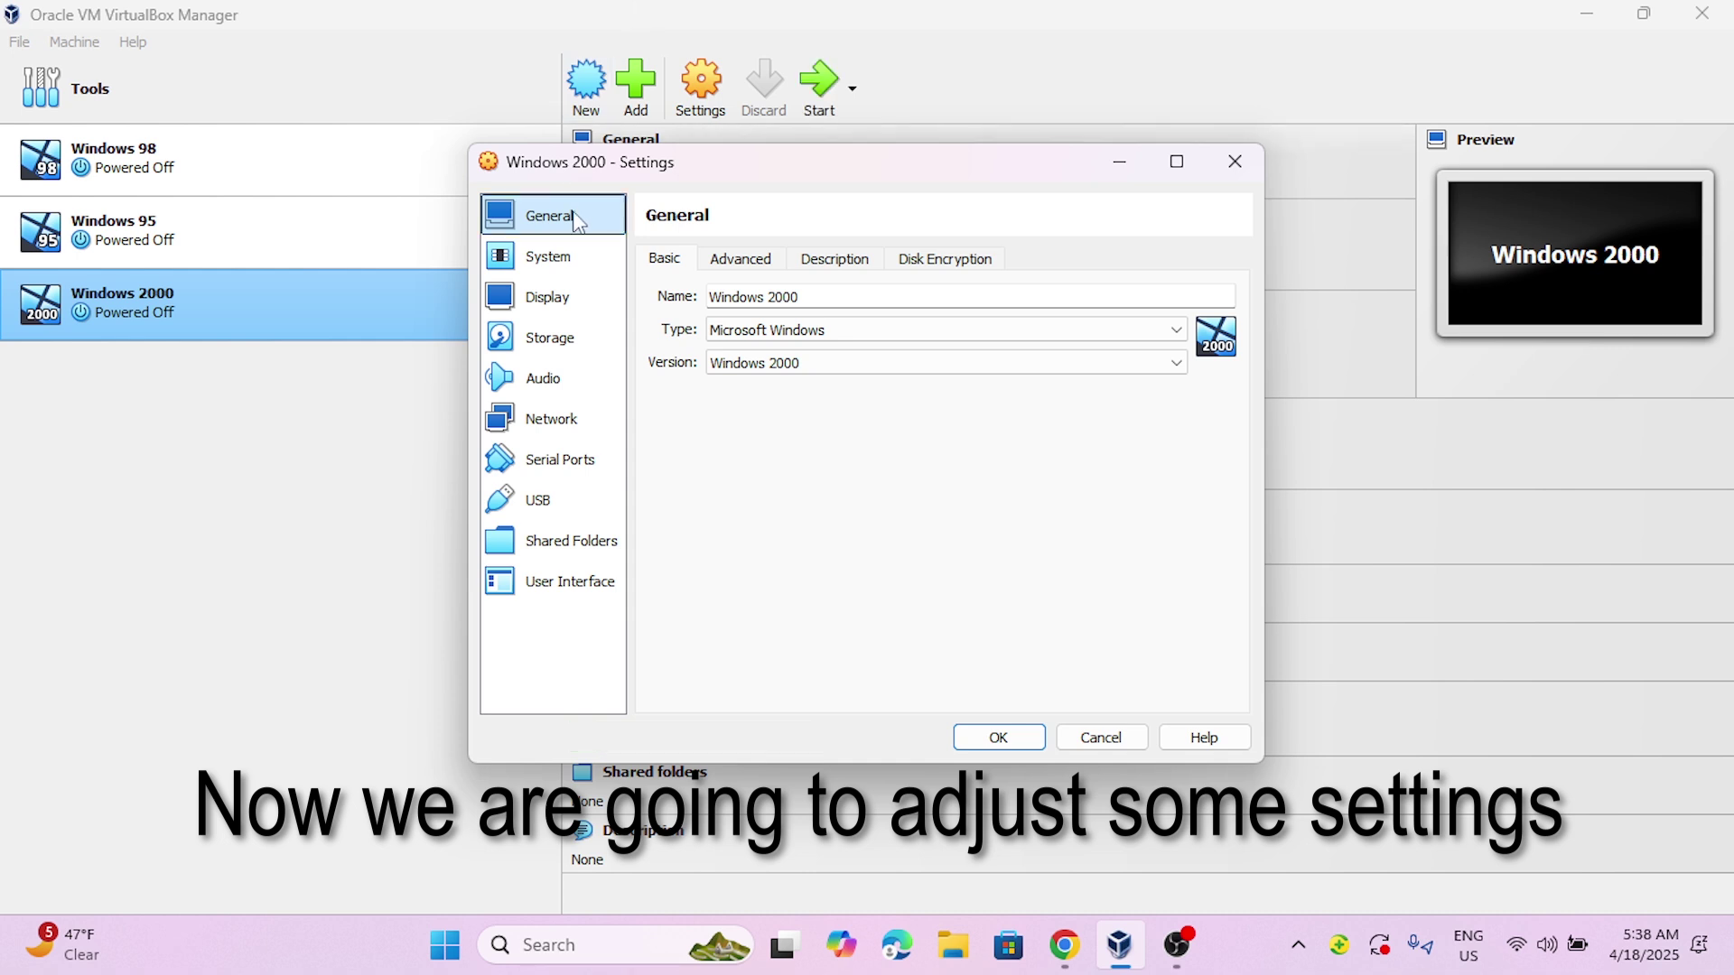
pyautogui.click(547, 297)
pyautogui.click(548, 256)
pyautogui.click(871, 390)
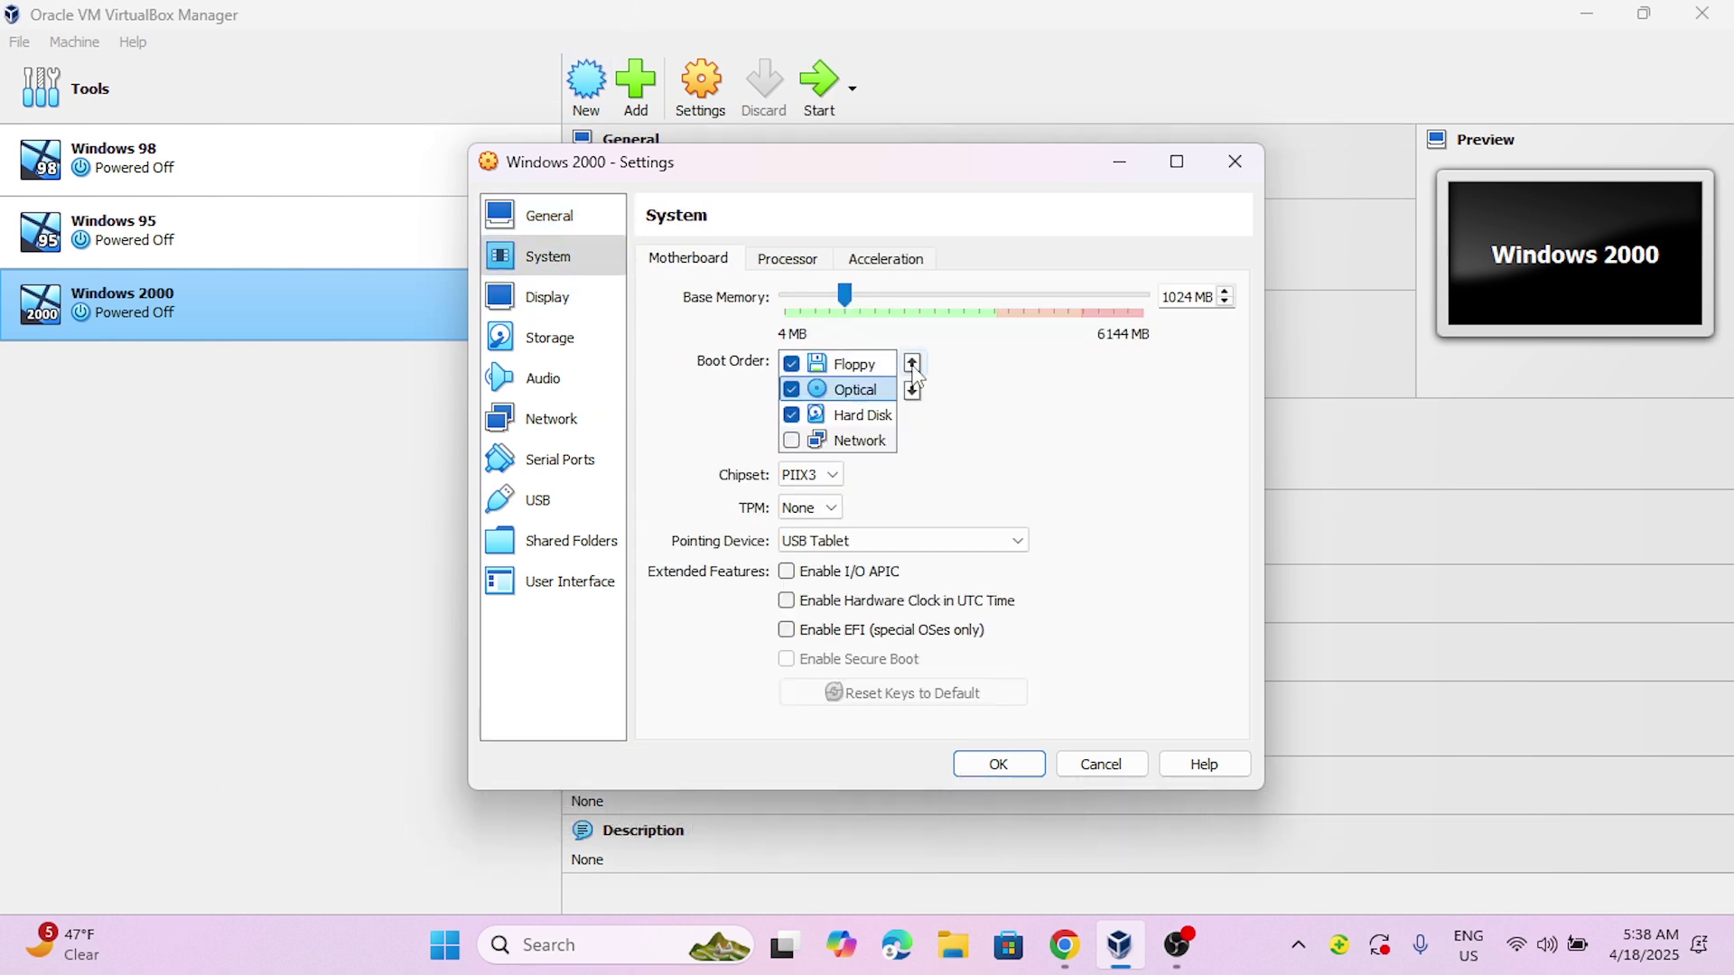
pyautogui.click(912, 364)
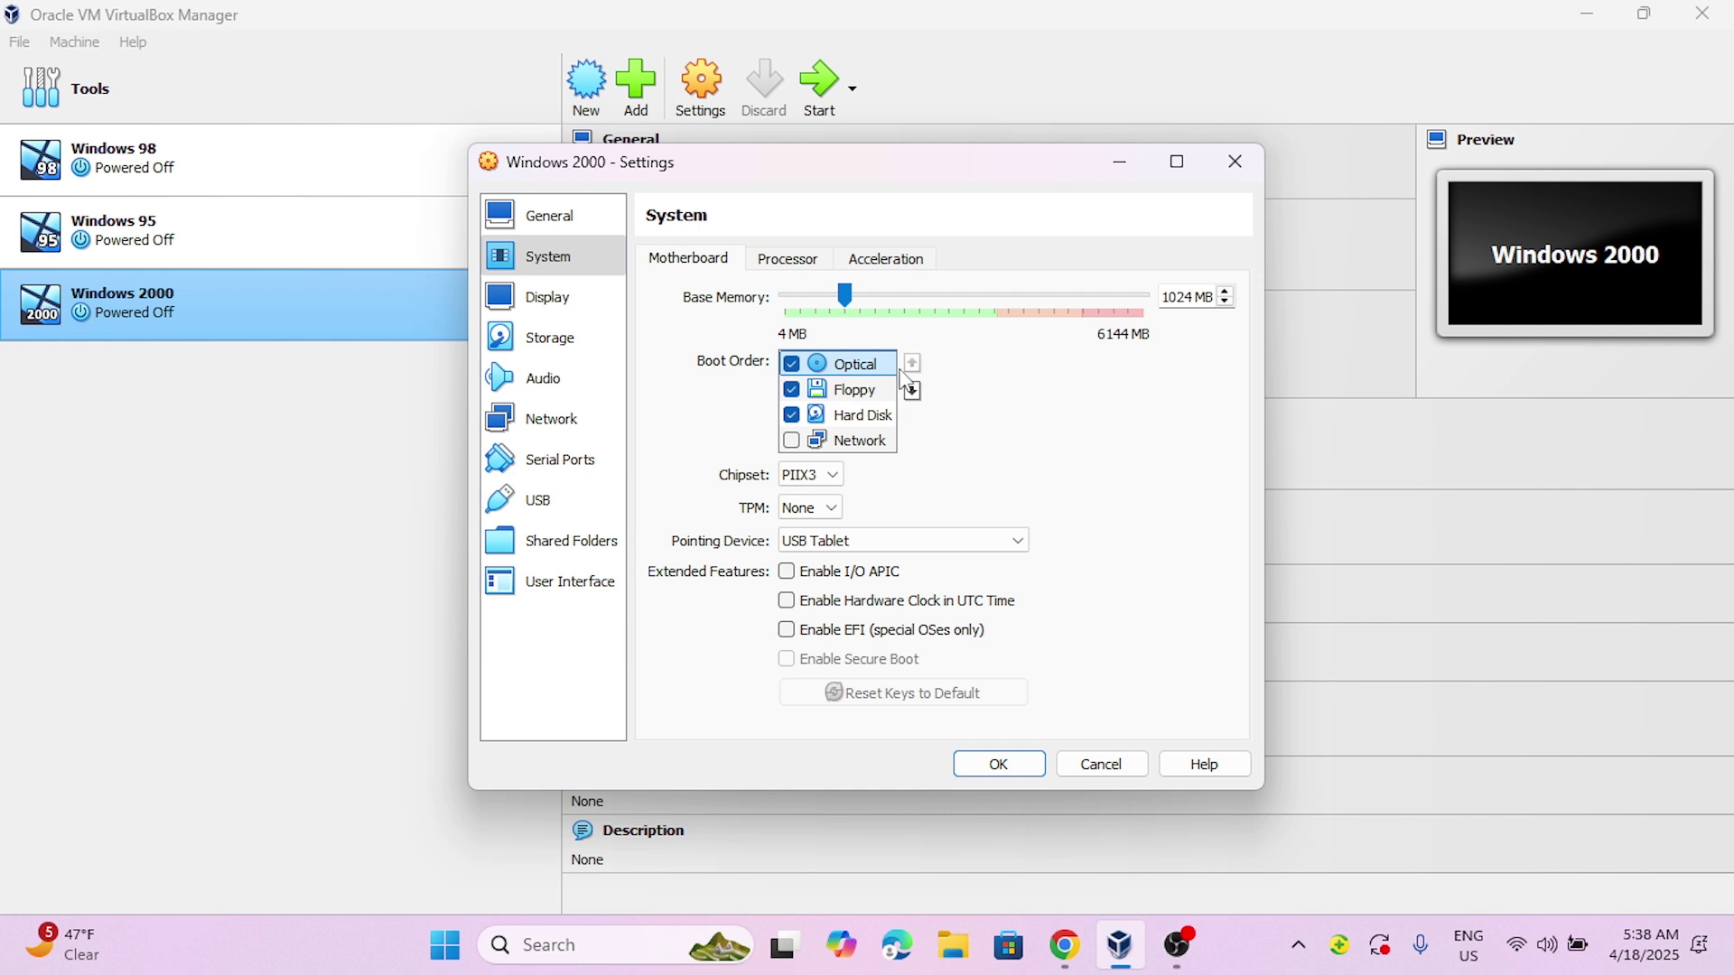
pyautogui.click(542, 338)
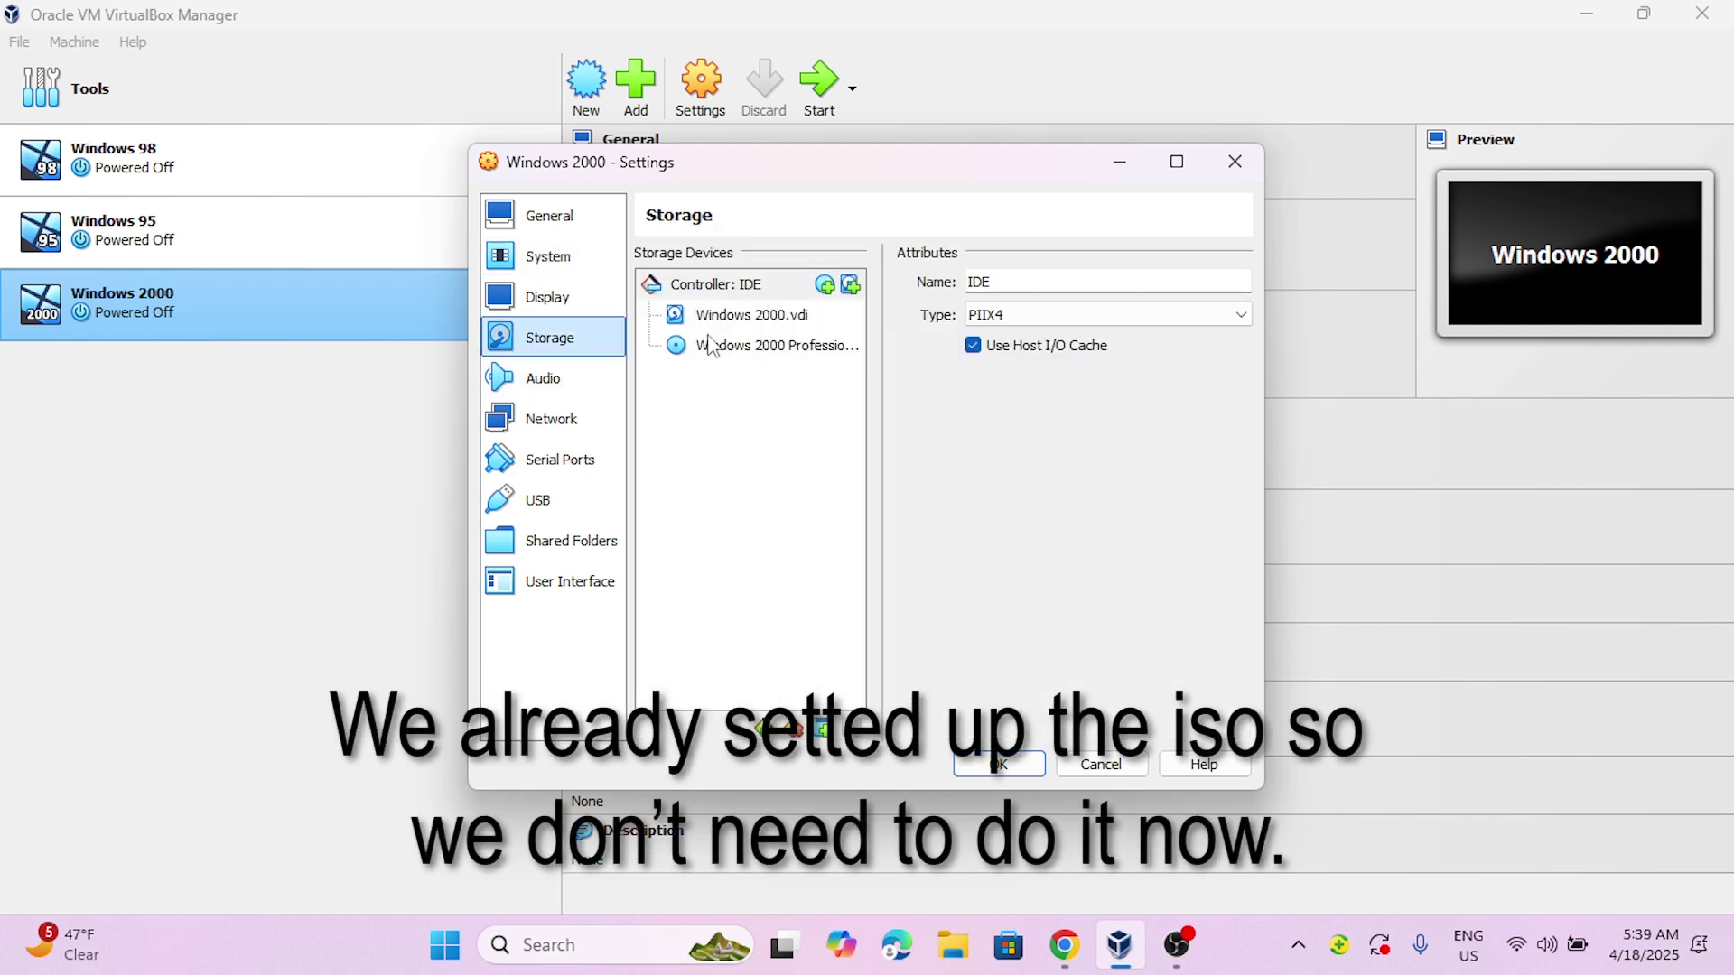
pyautogui.click(998, 764)
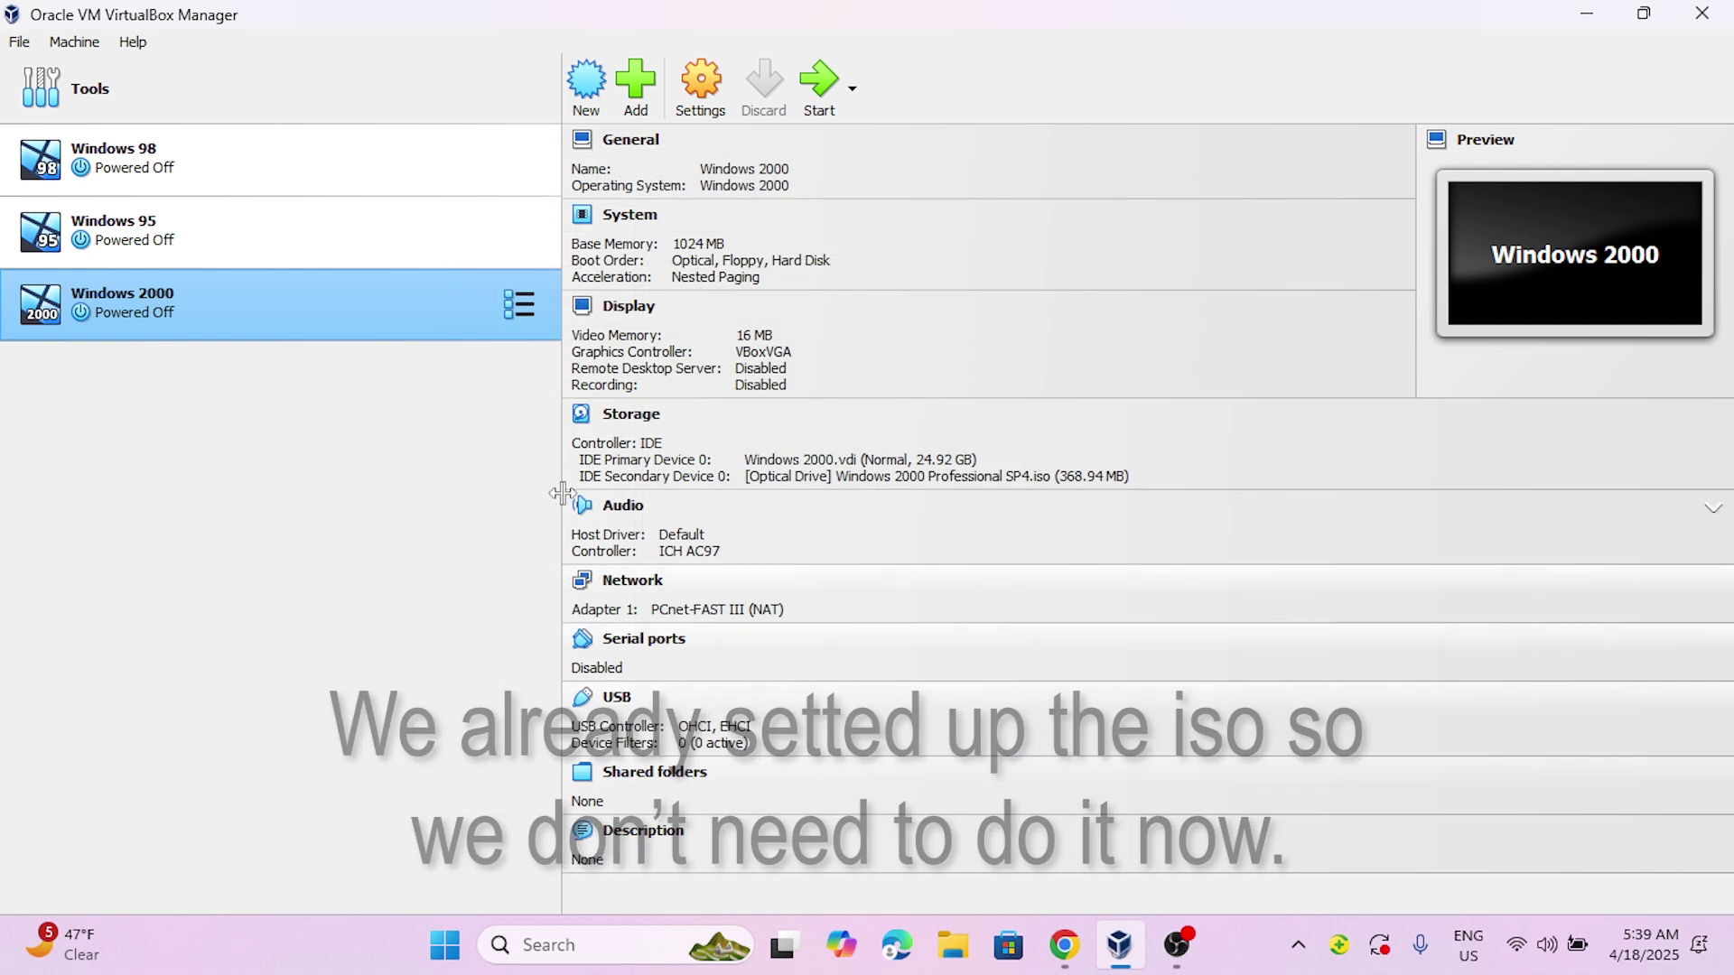
# - Start the Windows 2000 VM and switch its window to full-screen mode
pyautogui.click(807, 98)
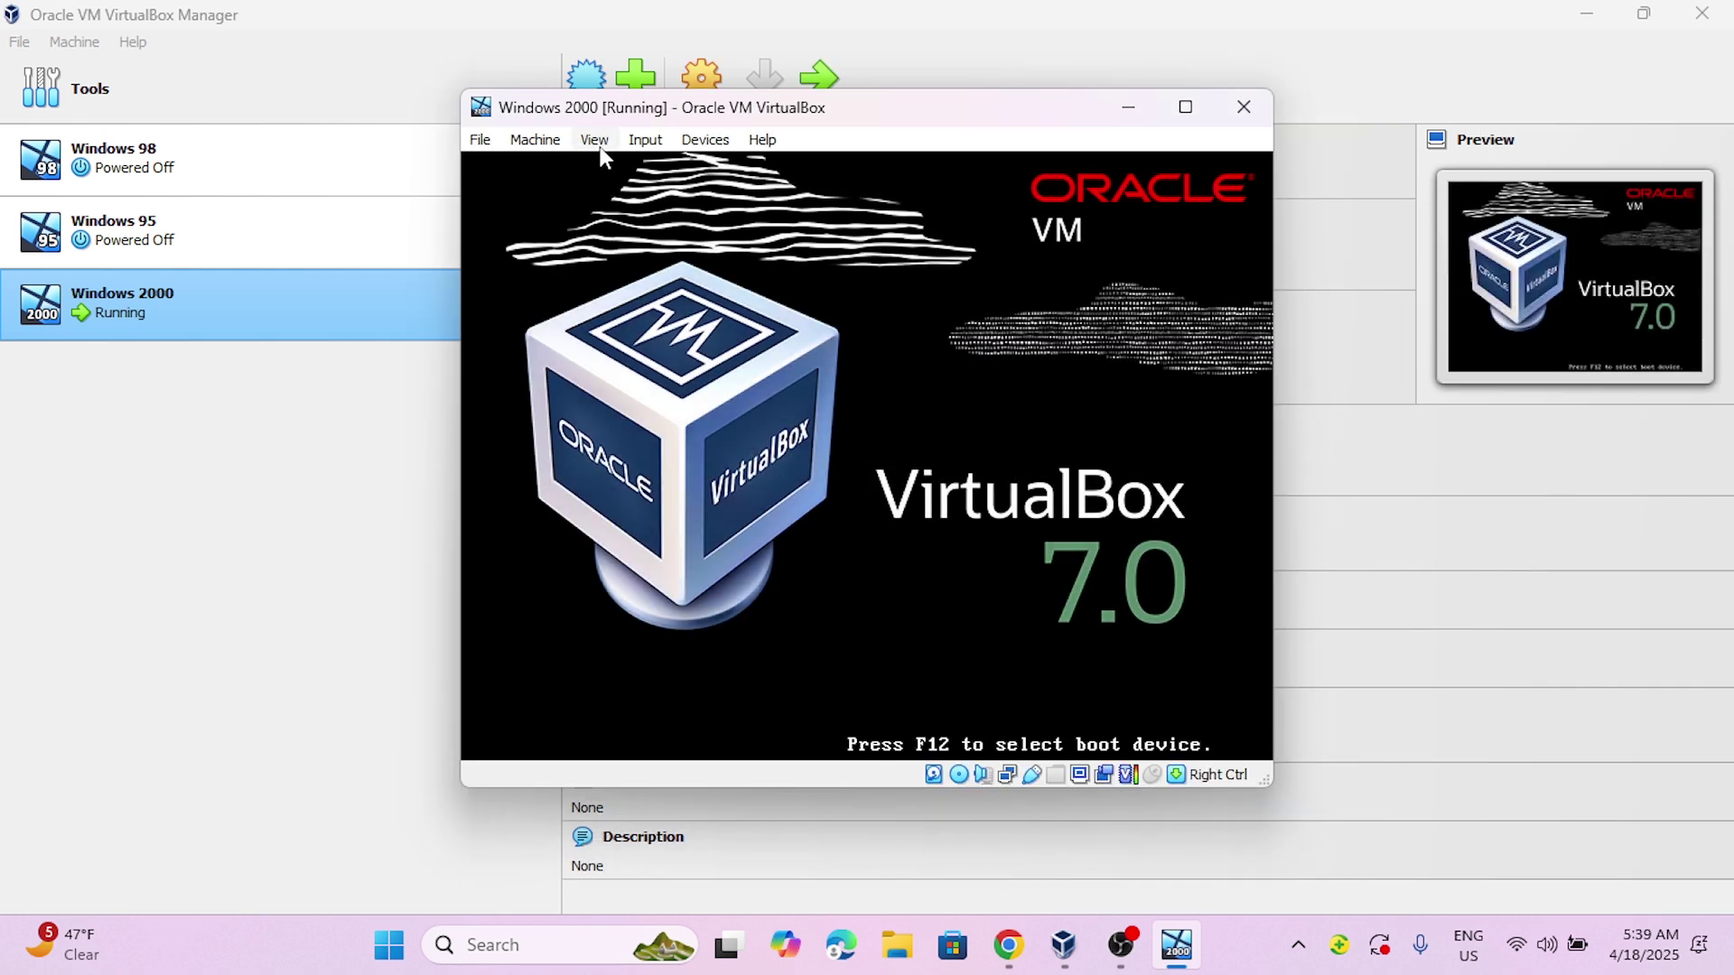
pyautogui.click(597, 143)
pyautogui.click(632, 168)
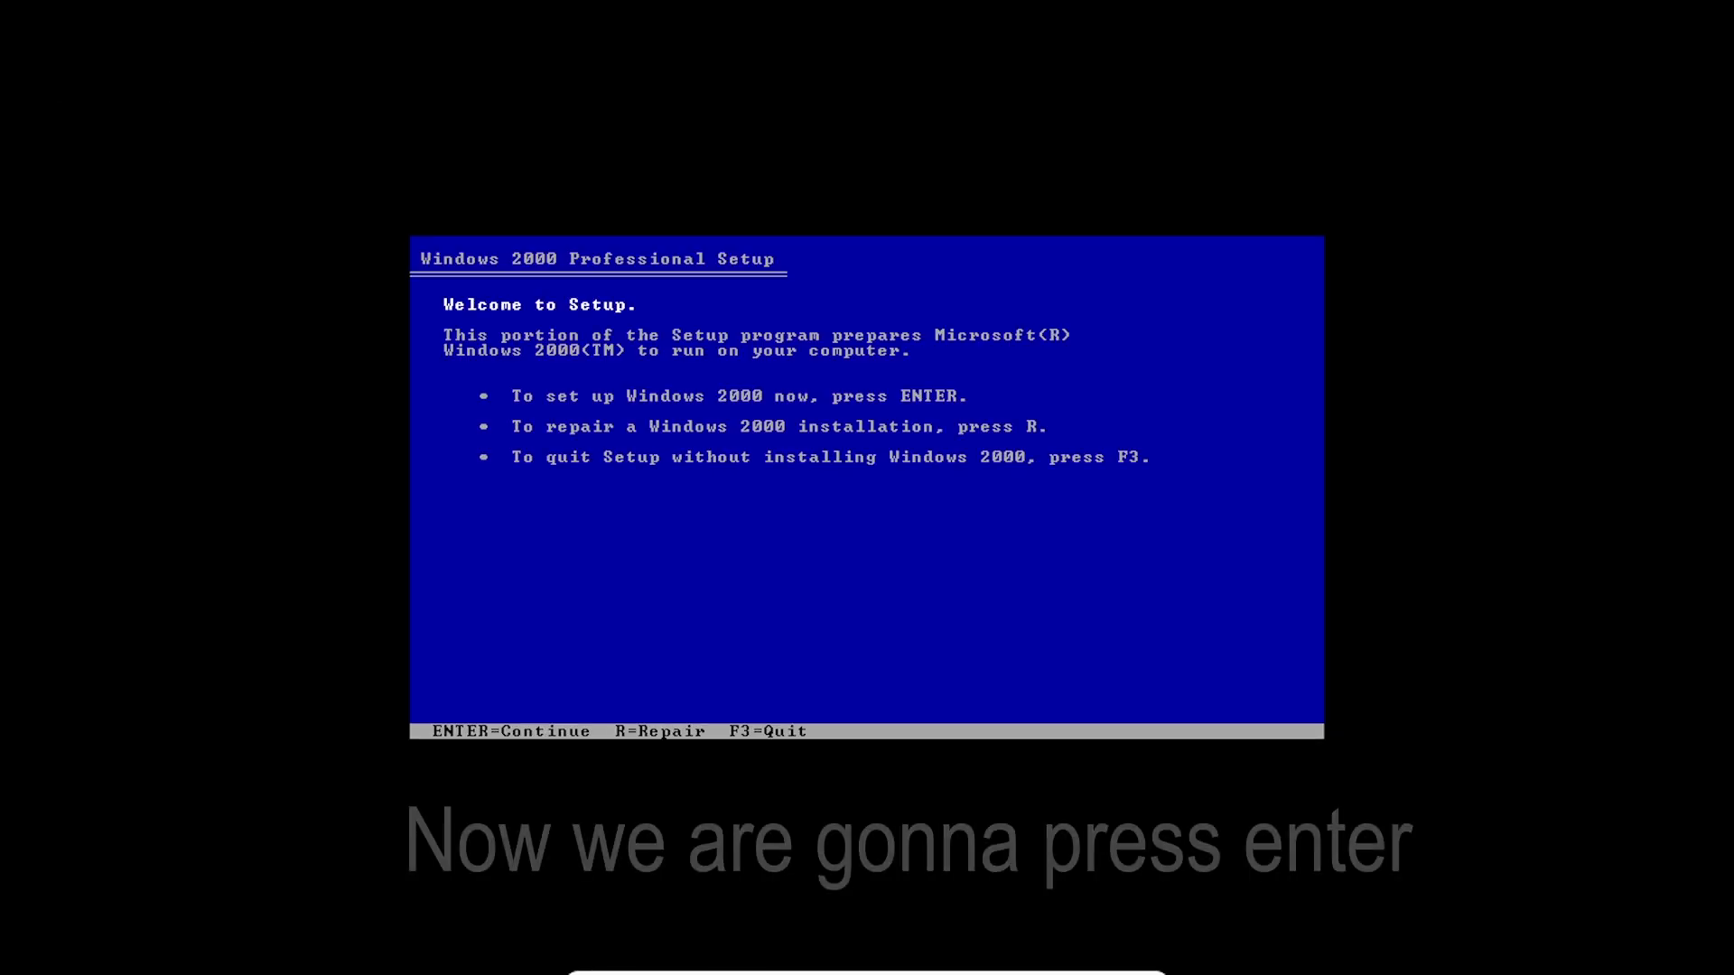
# - Begin setup, accept the licence with F8, and create an NTFS-formatted partition on the unpartitioned space
pyautogui.press('Return')
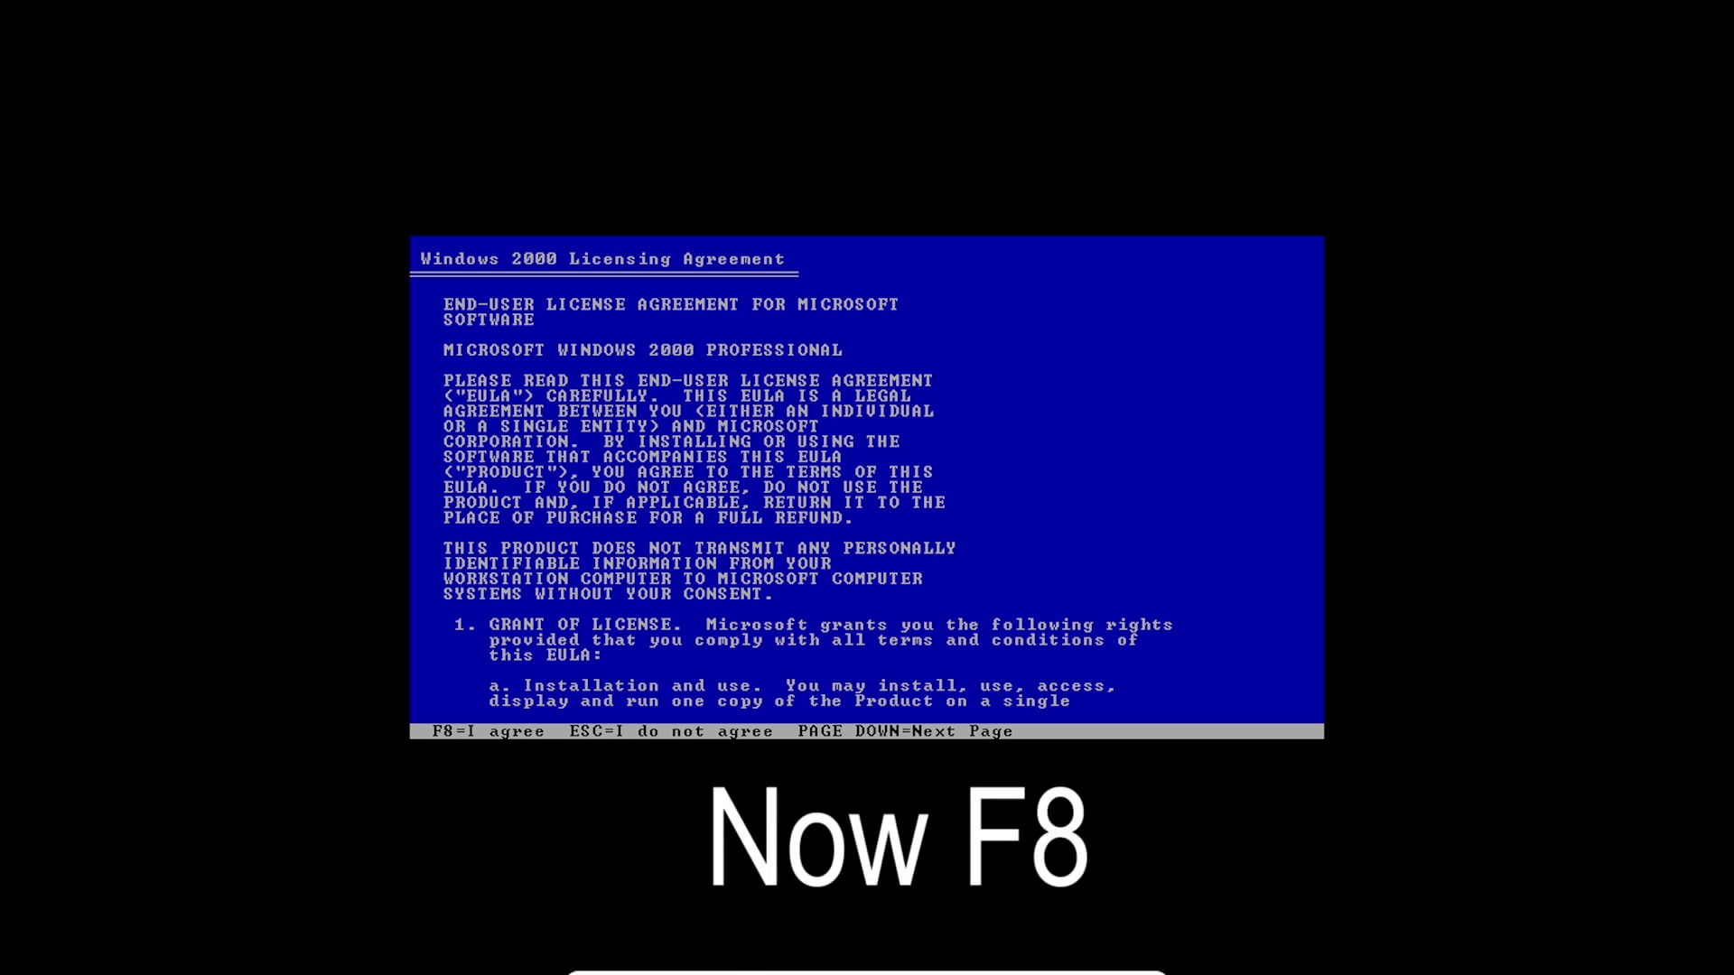
pyautogui.press('F8')
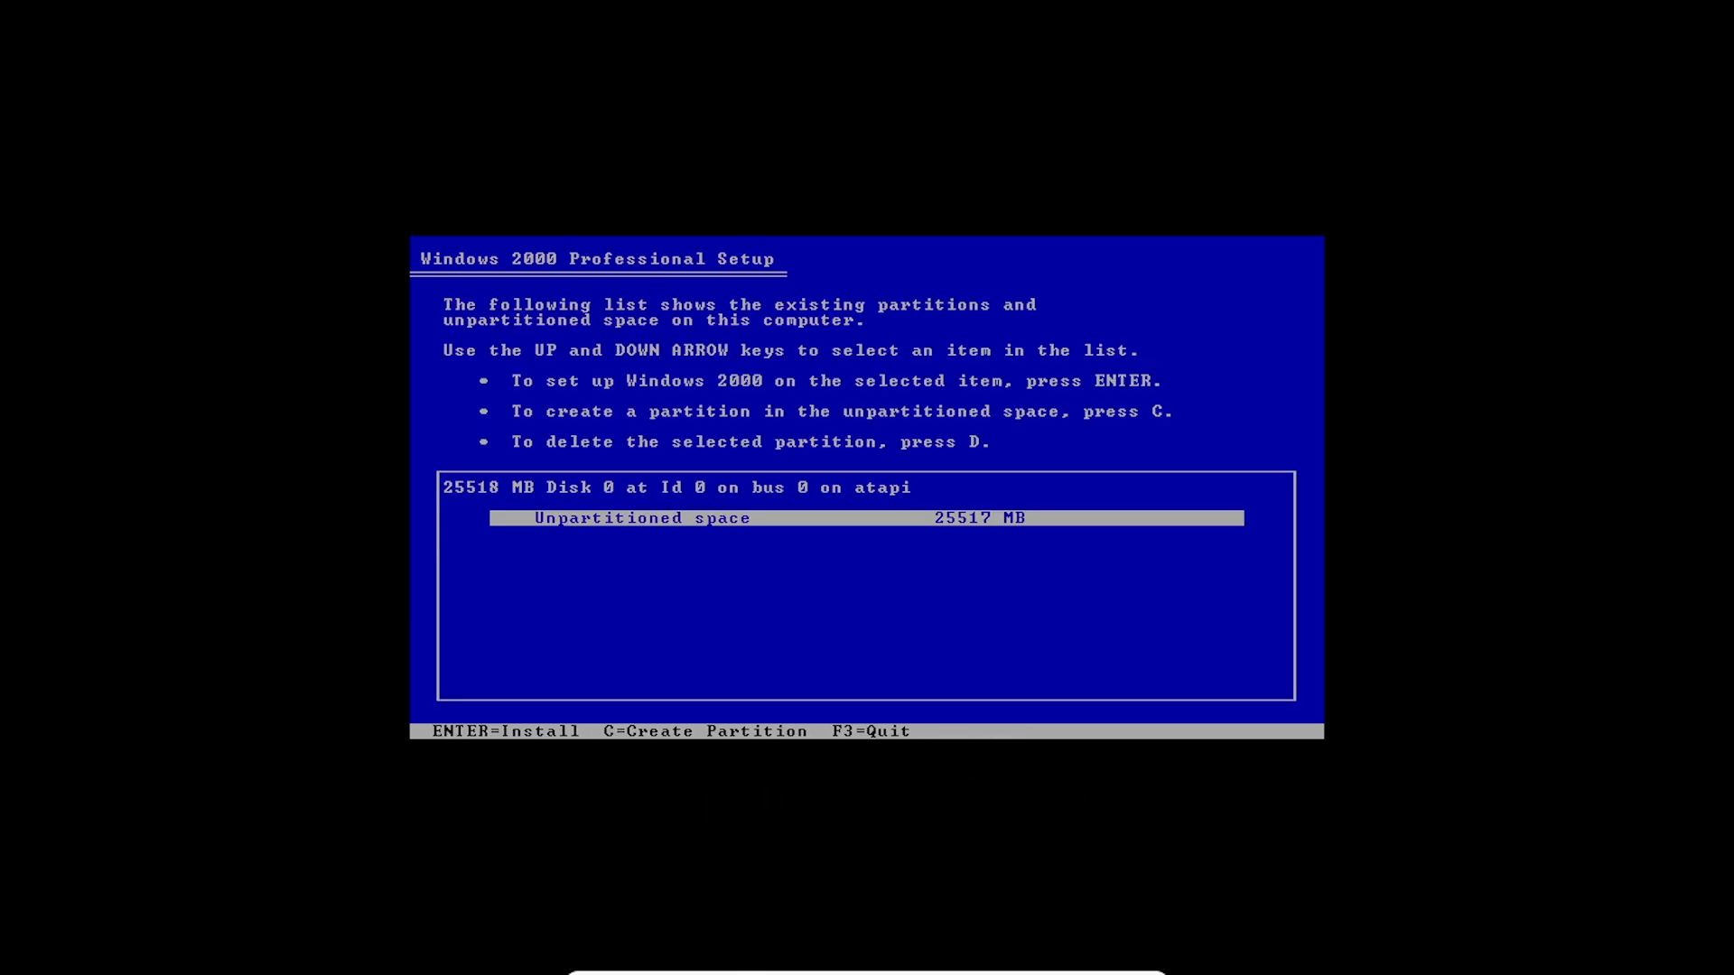
pyautogui.press('Return')
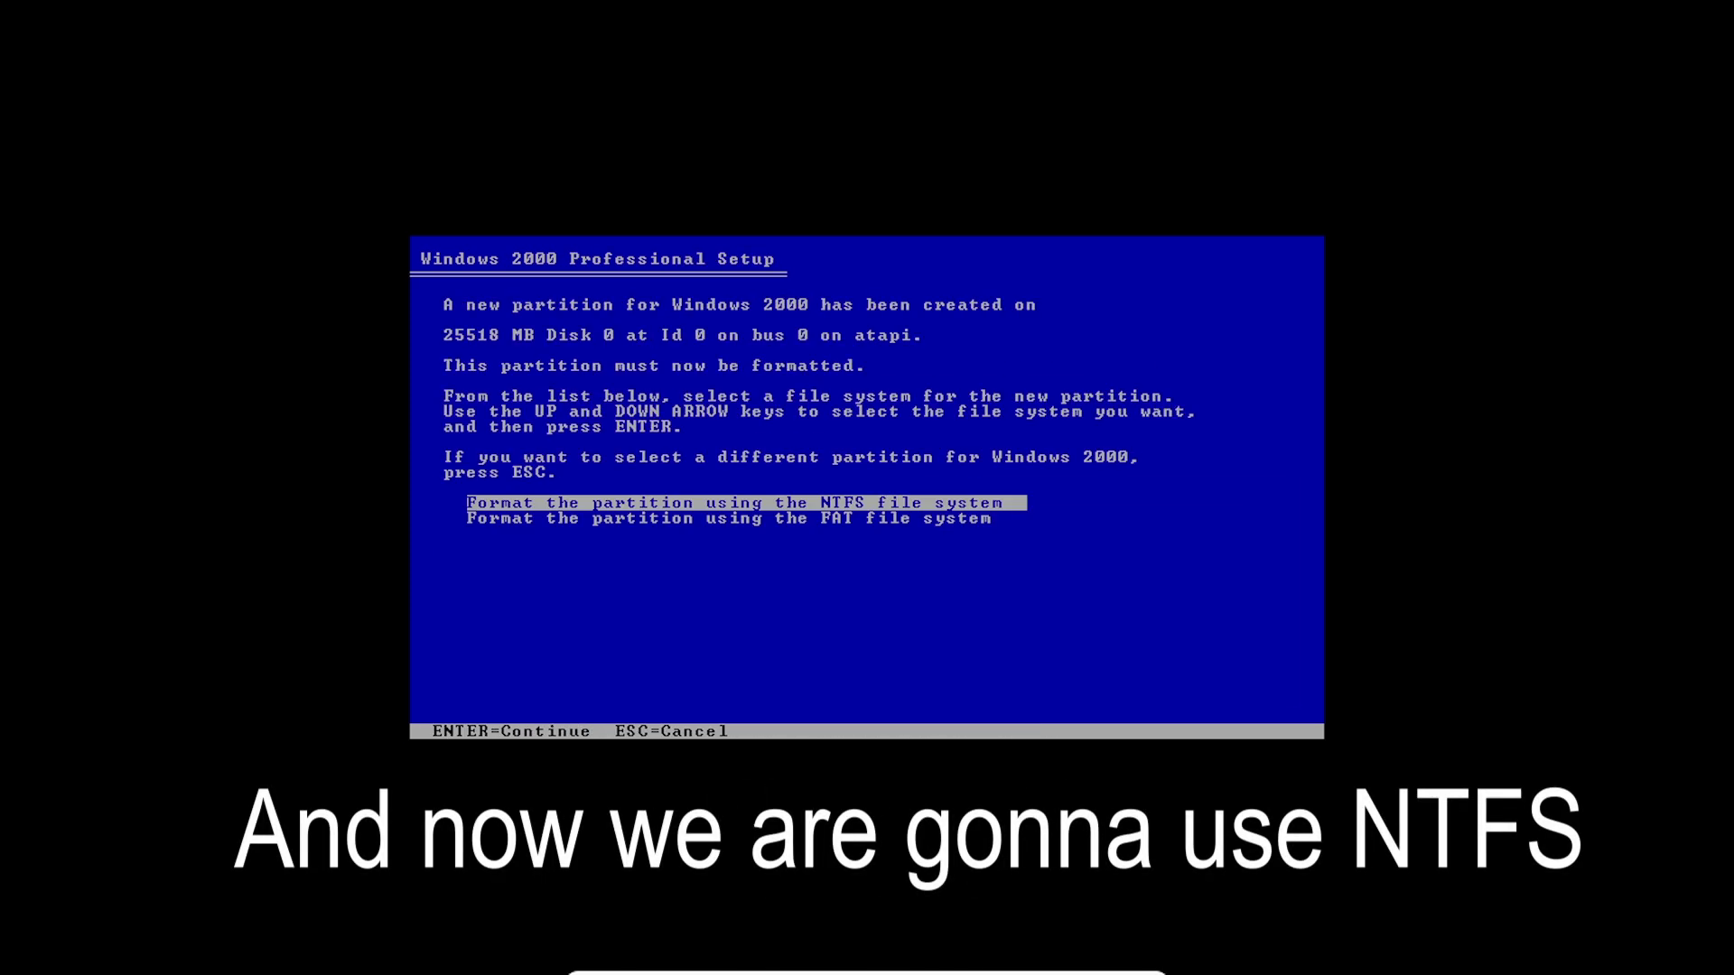
pyautogui.press('Return')
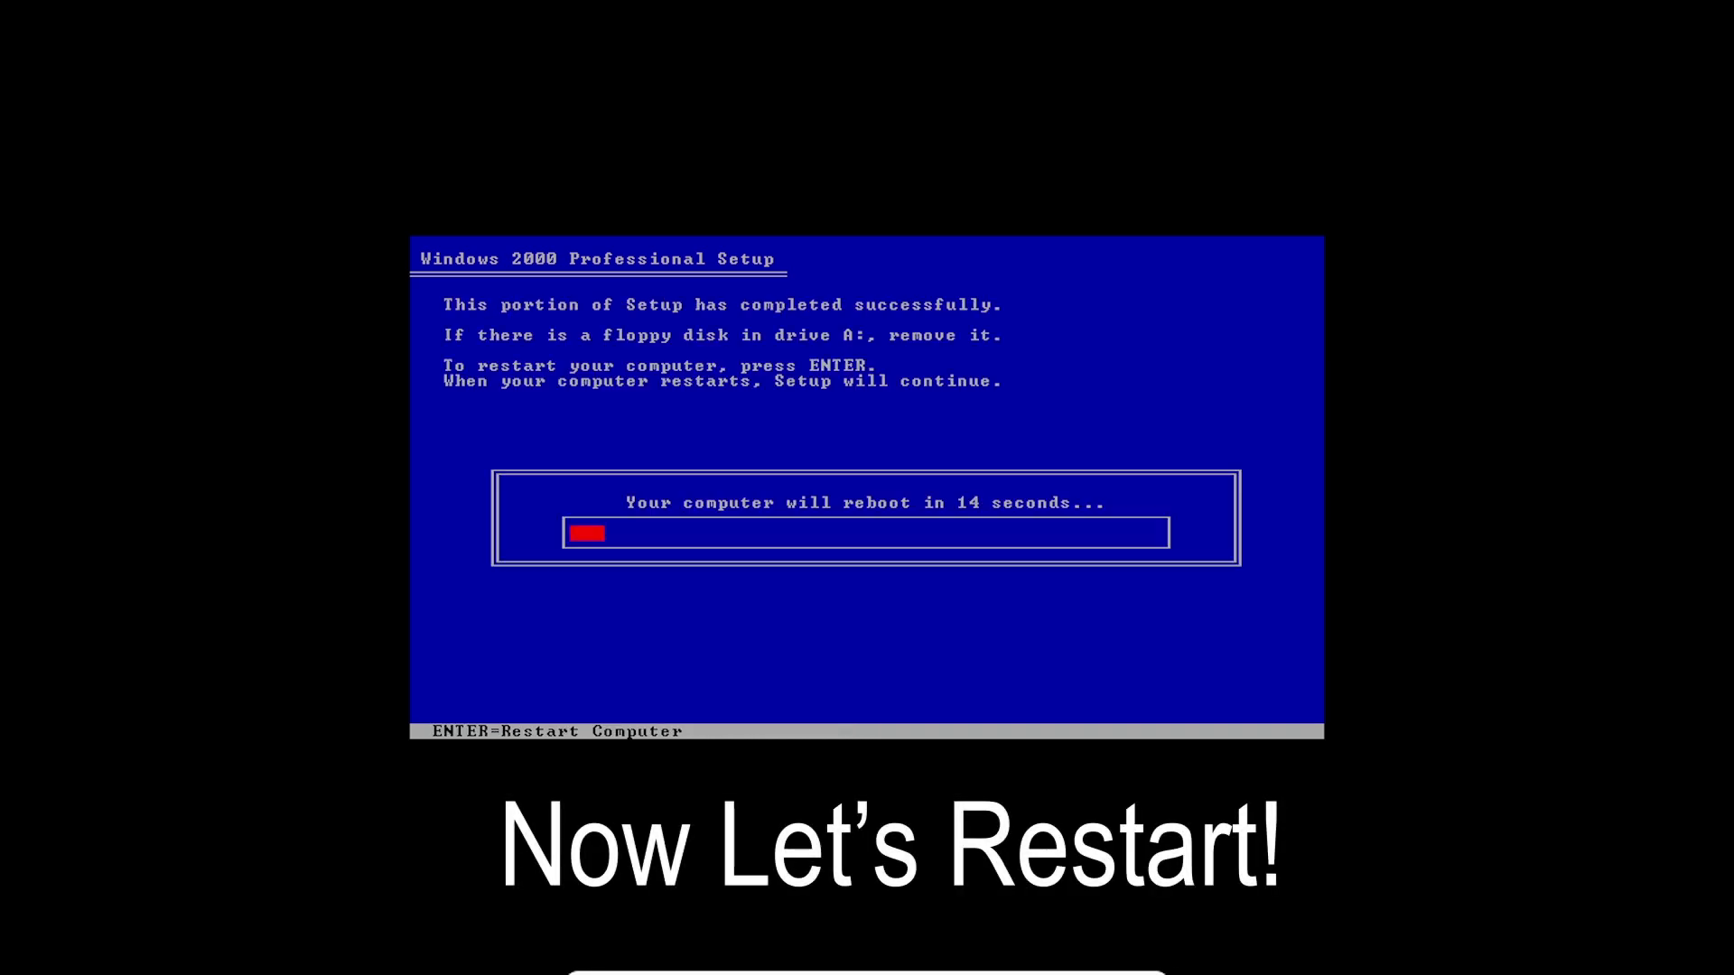
# - Restart the guest immediately to continue into graphical setup
pyautogui.press('Return')
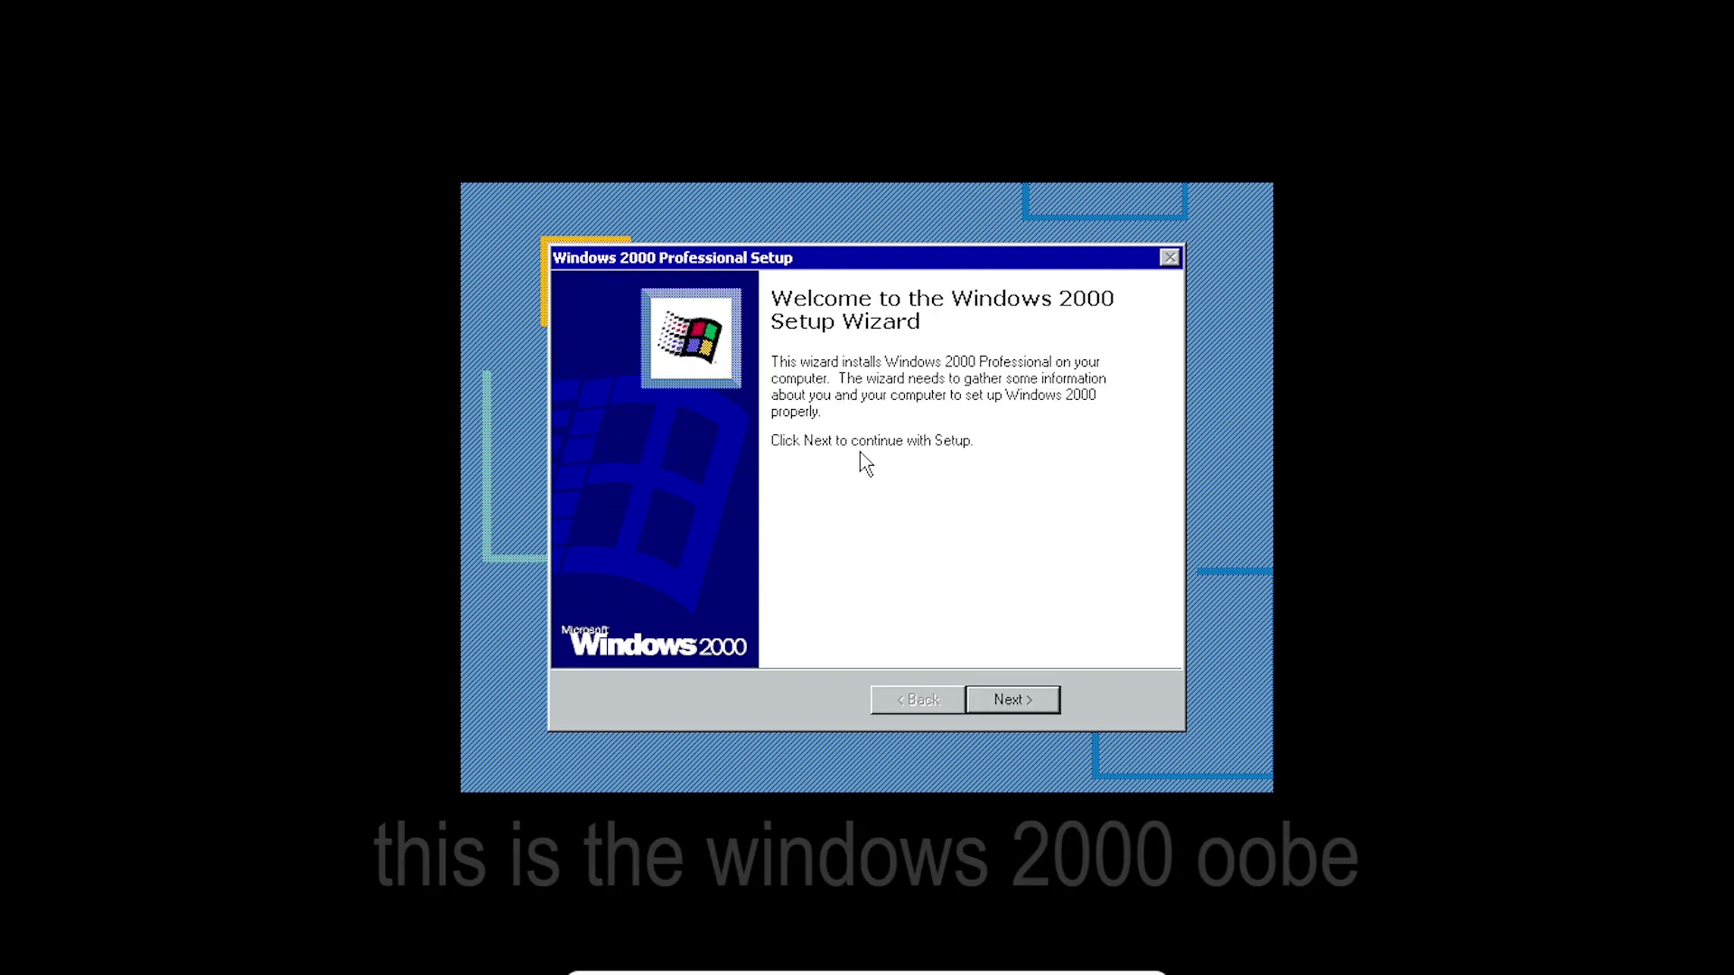
# - Continue past the Setup Wizard welcome page
pyautogui.click(1023, 708)
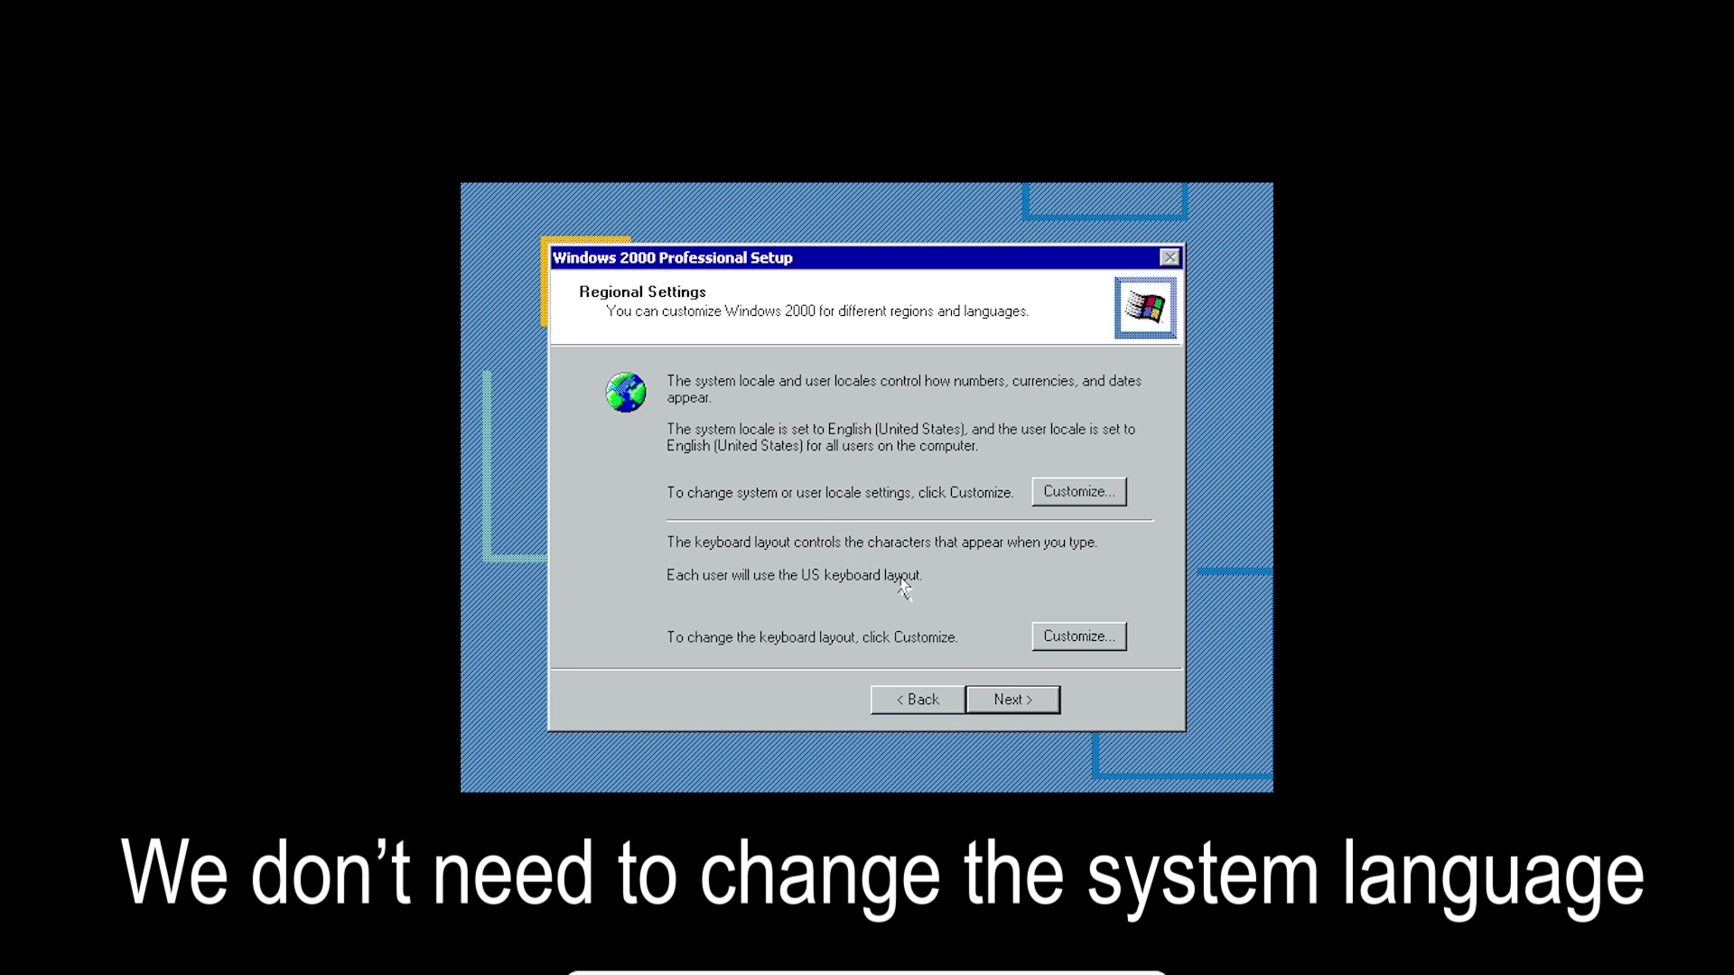
# - Keep default regional settings, enter the owner's name and an organization, and continue
pyautogui.click(1030, 703)
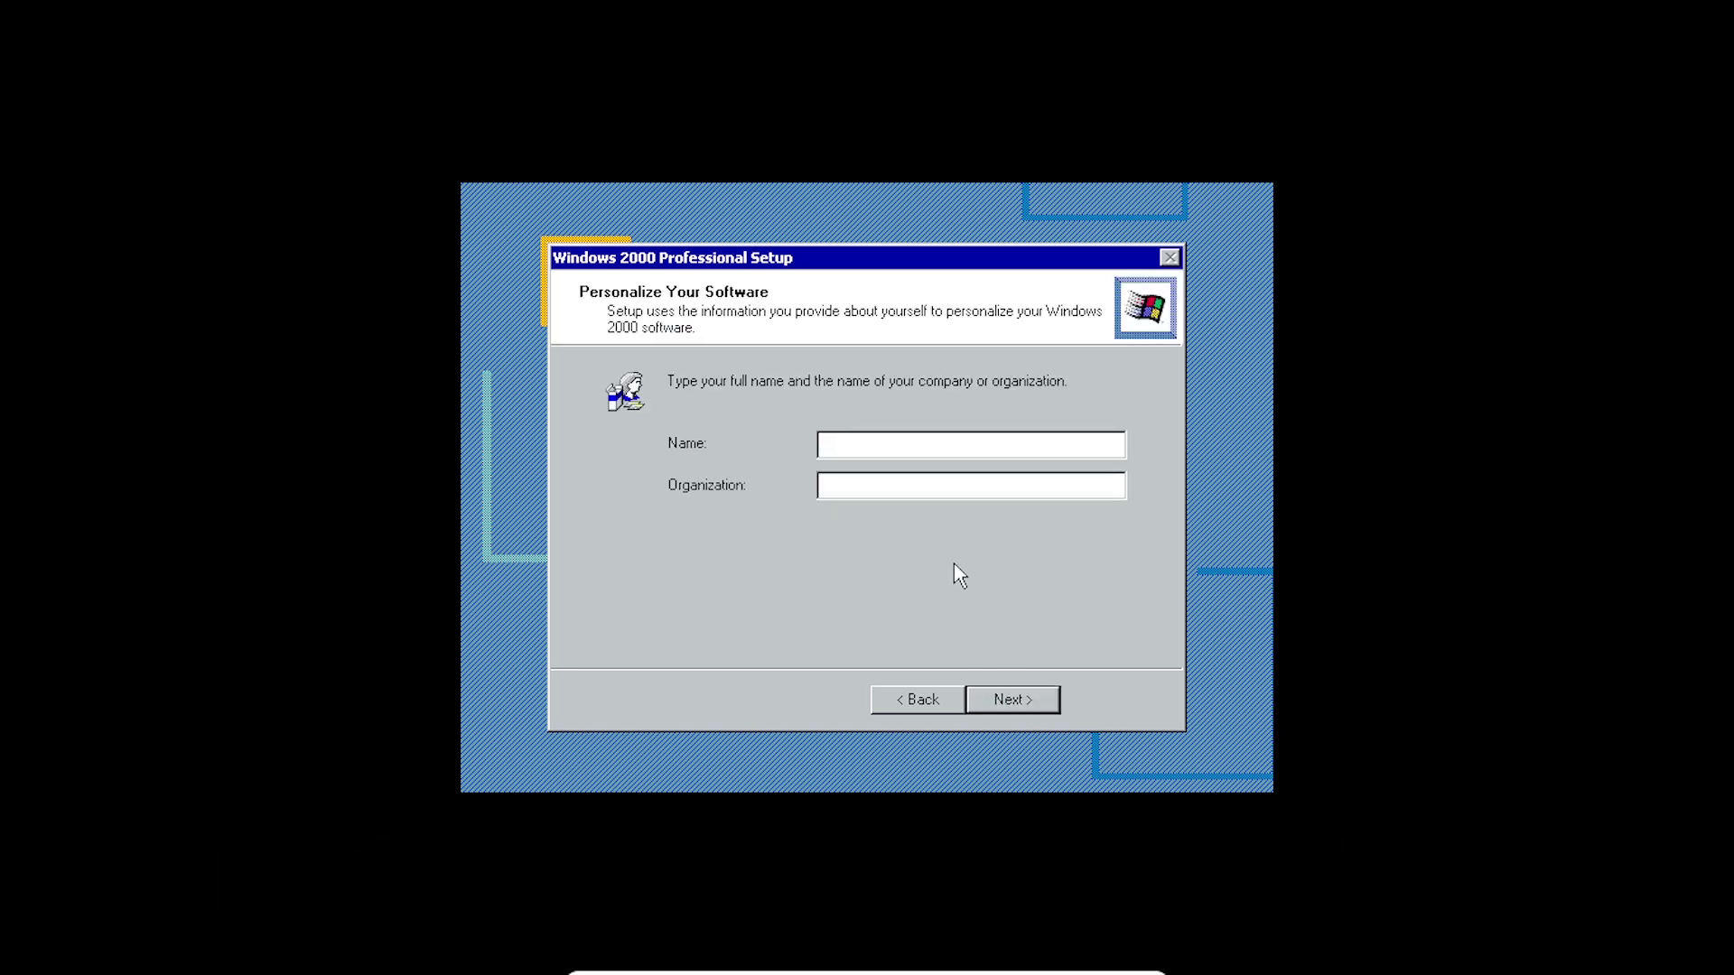
pyautogui.write('T')
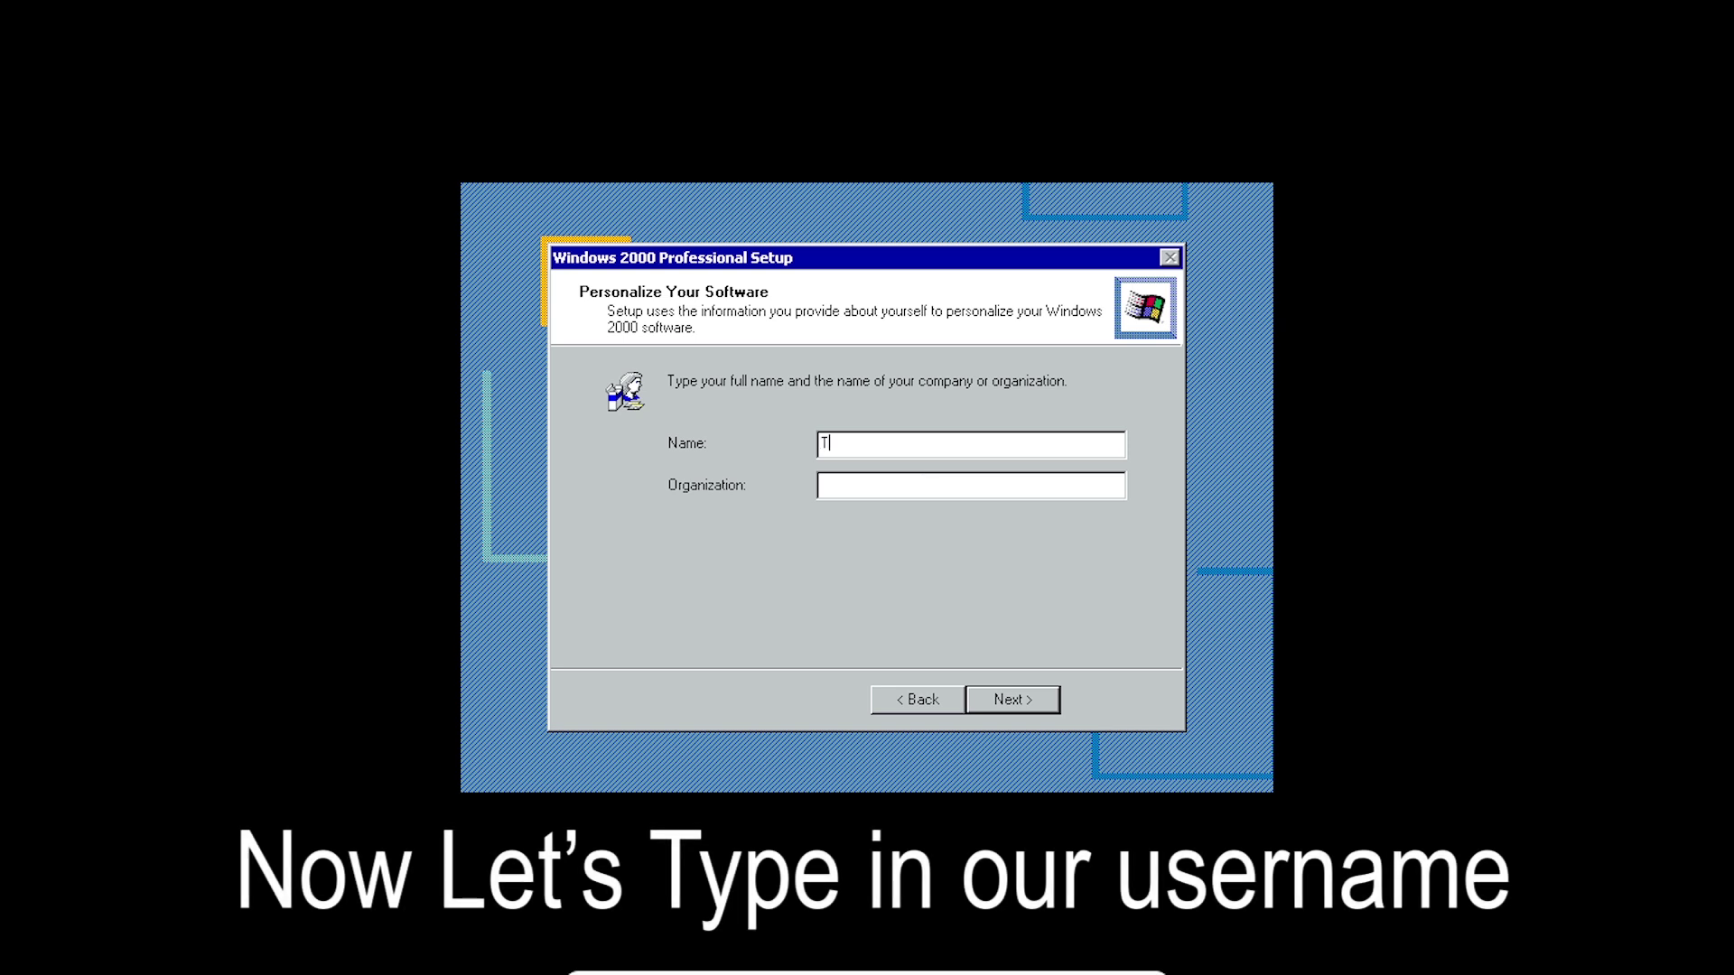
pyautogui.write('heWindowsEnthusi')
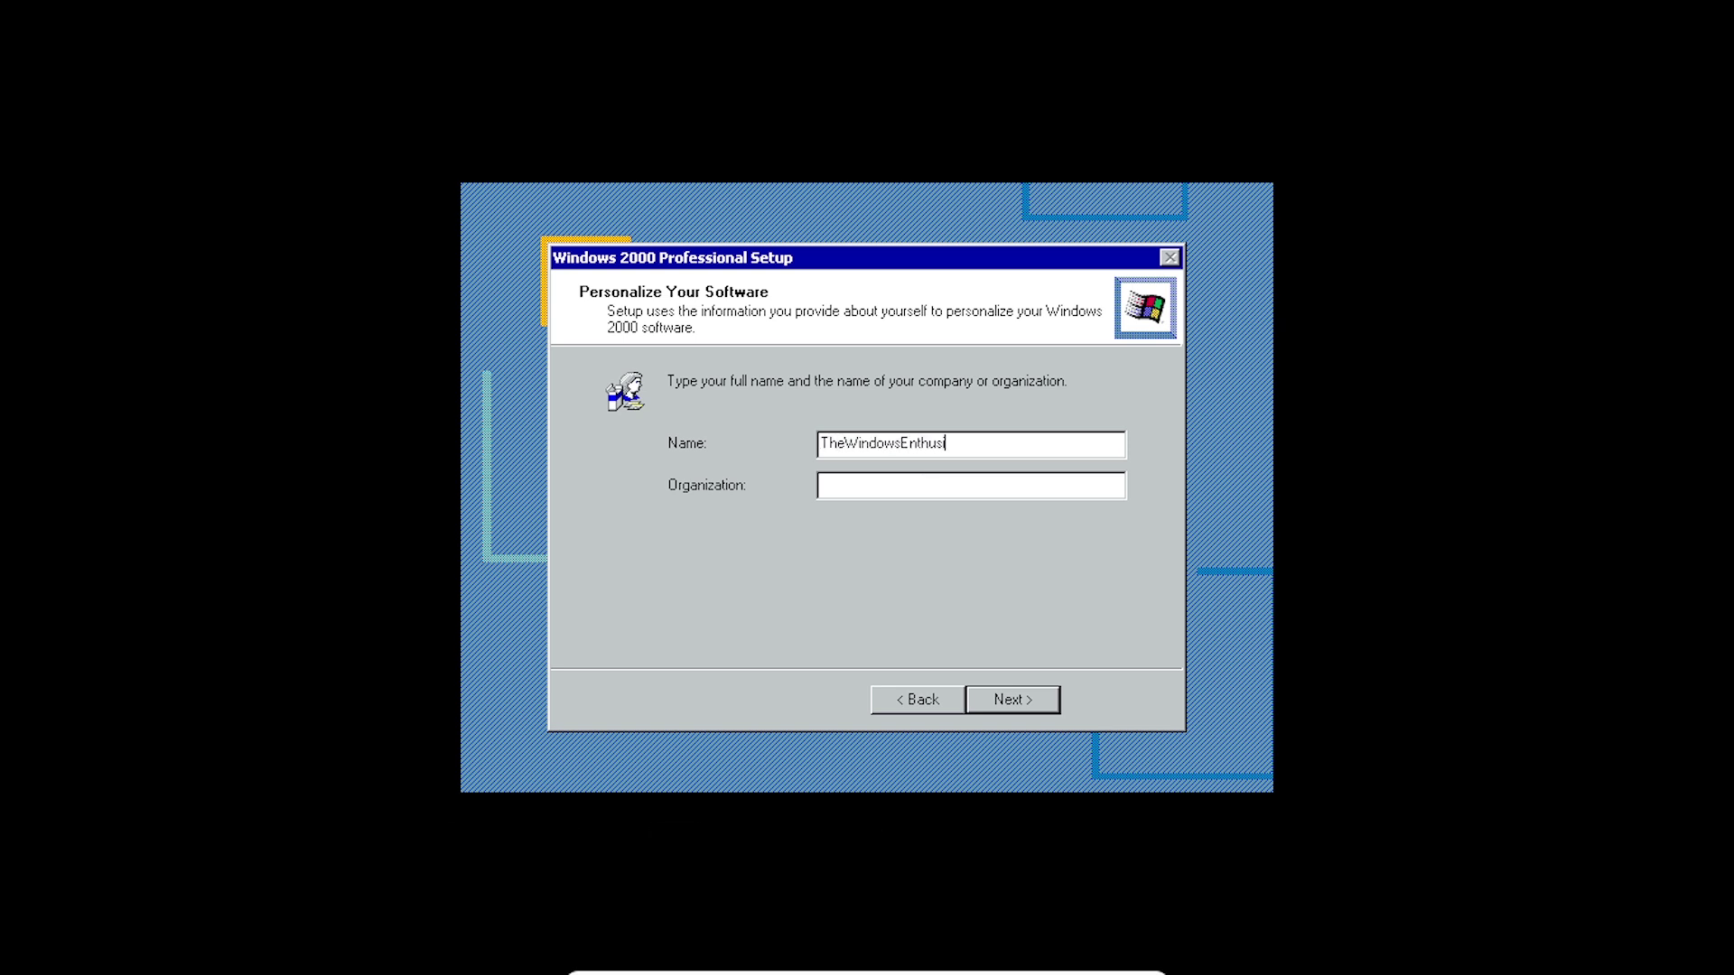
pyautogui.write('ast')
pyautogui.click(922, 486)
pyautogui.write('TE')
pyautogui.press('BackSpace')
pyautogui.write('WE')
pyautogui.click(1029, 695)
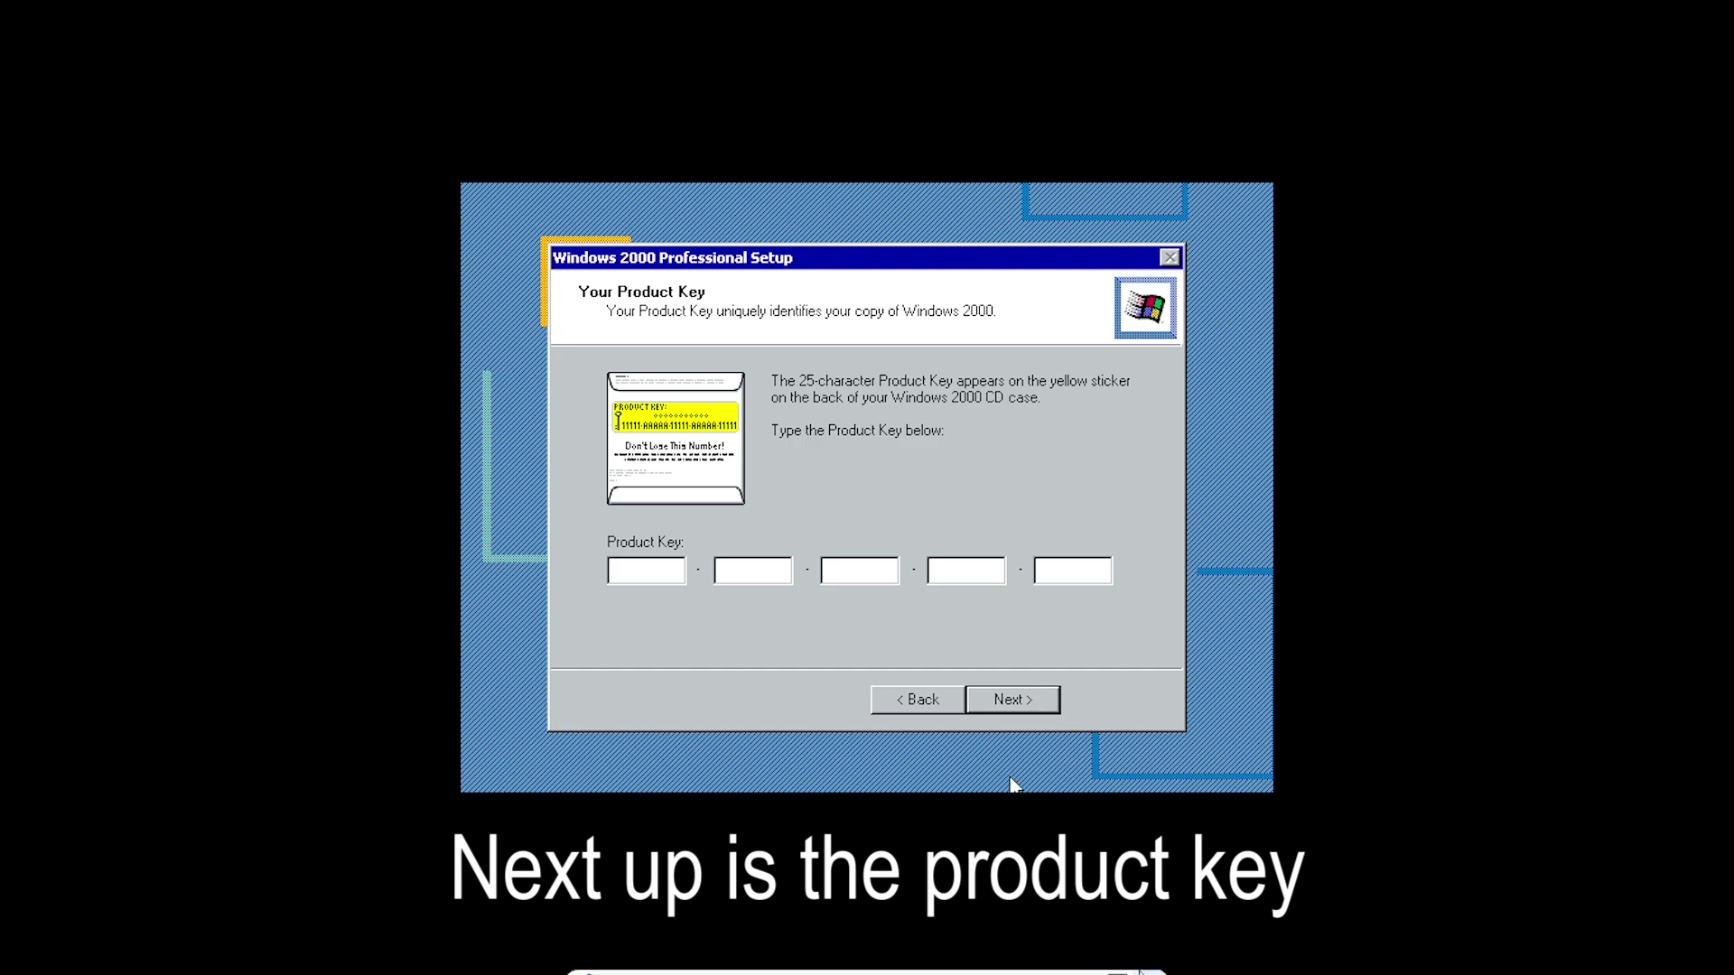
# - Exit full screen and place the VM window beside the archive.org page listing product keys
pyautogui.click(1118, 961)
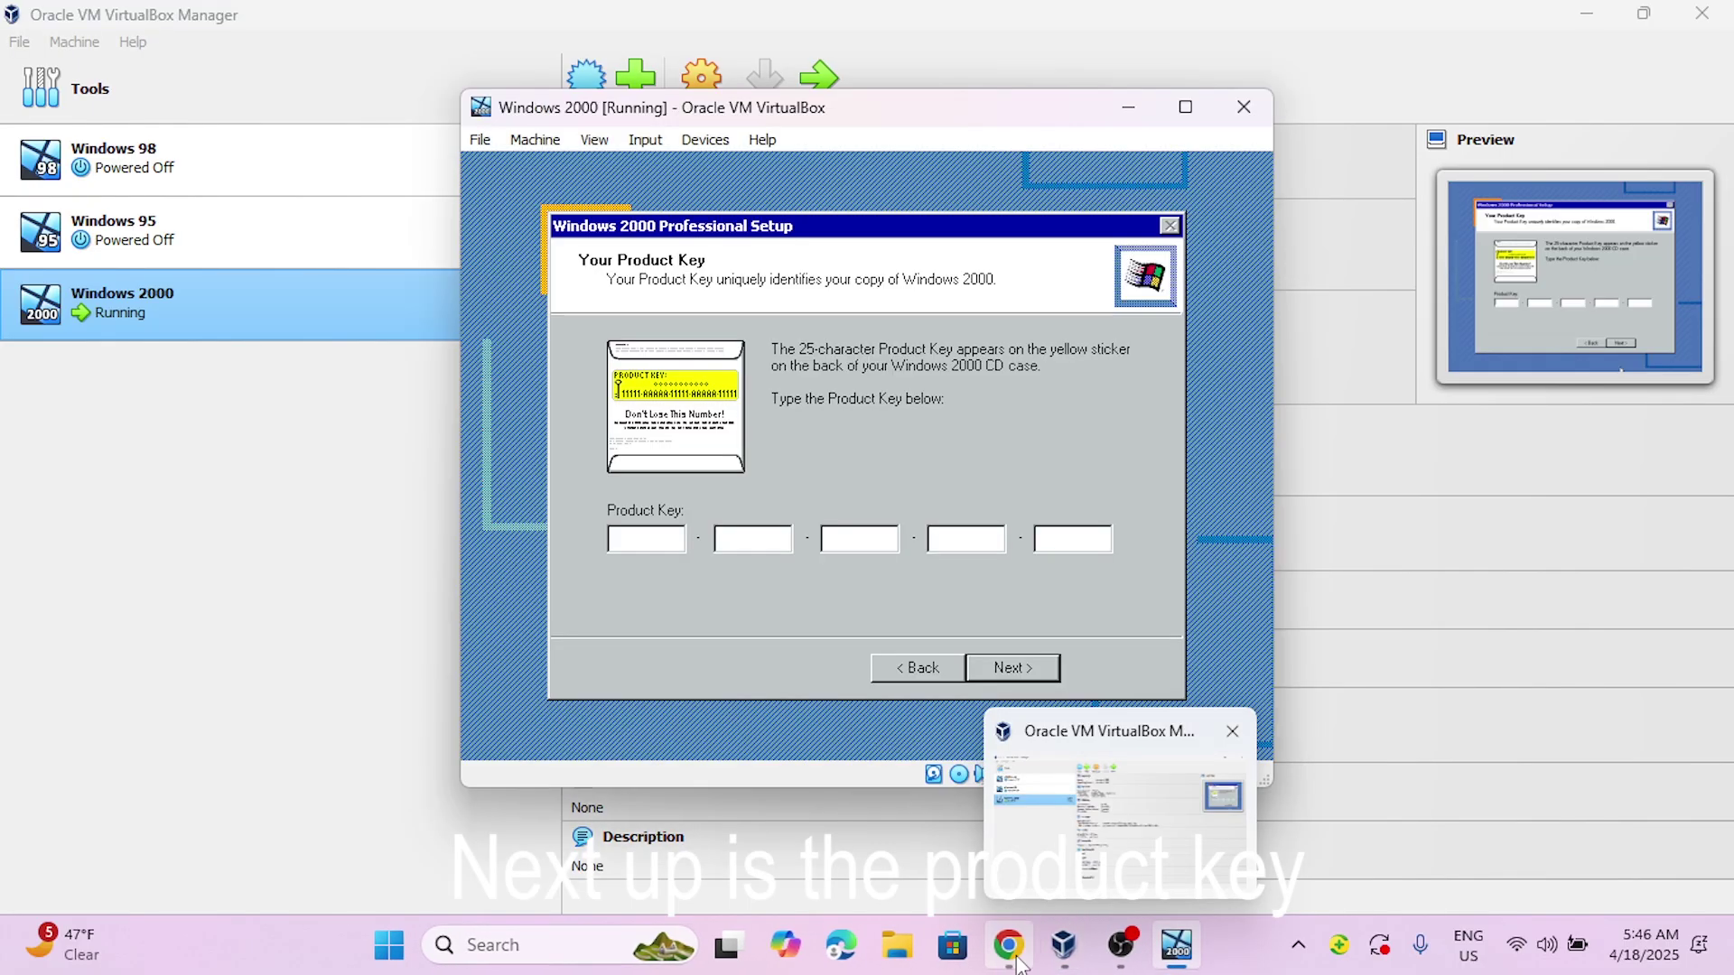
pyautogui.click(1007, 945)
pyautogui.click(488, 25)
pyautogui.click(1177, 945)
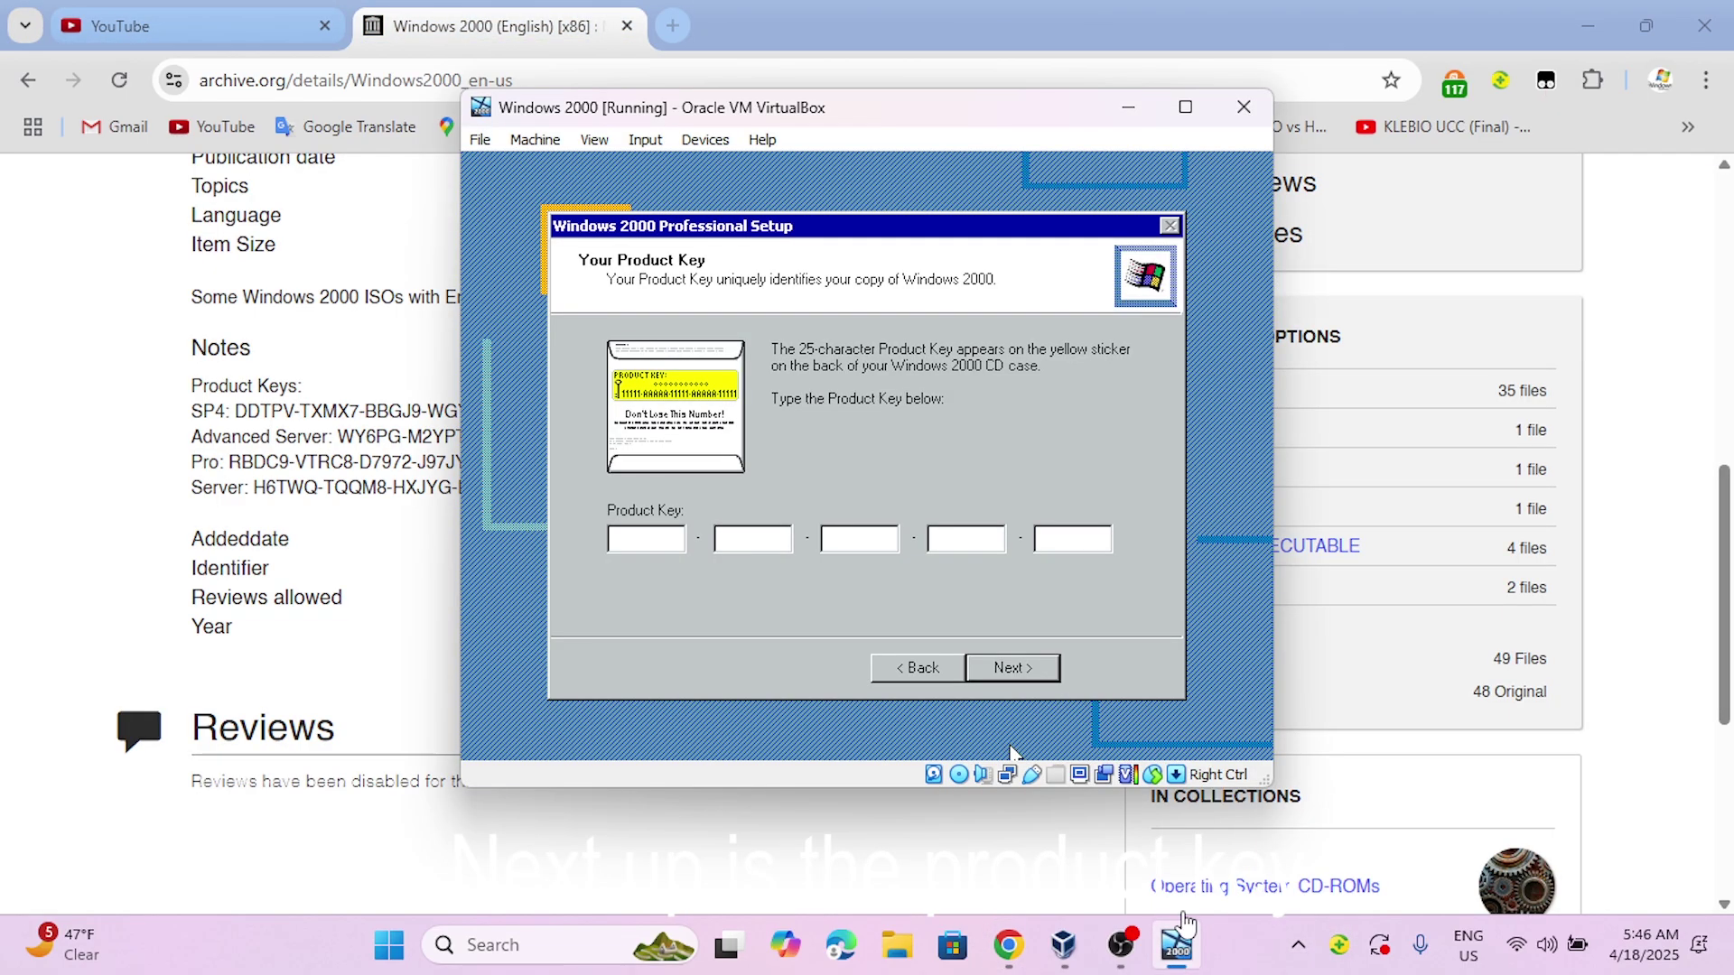
pyautogui.moveTo(883, 113); pyautogui.dragTo(1206, 131)
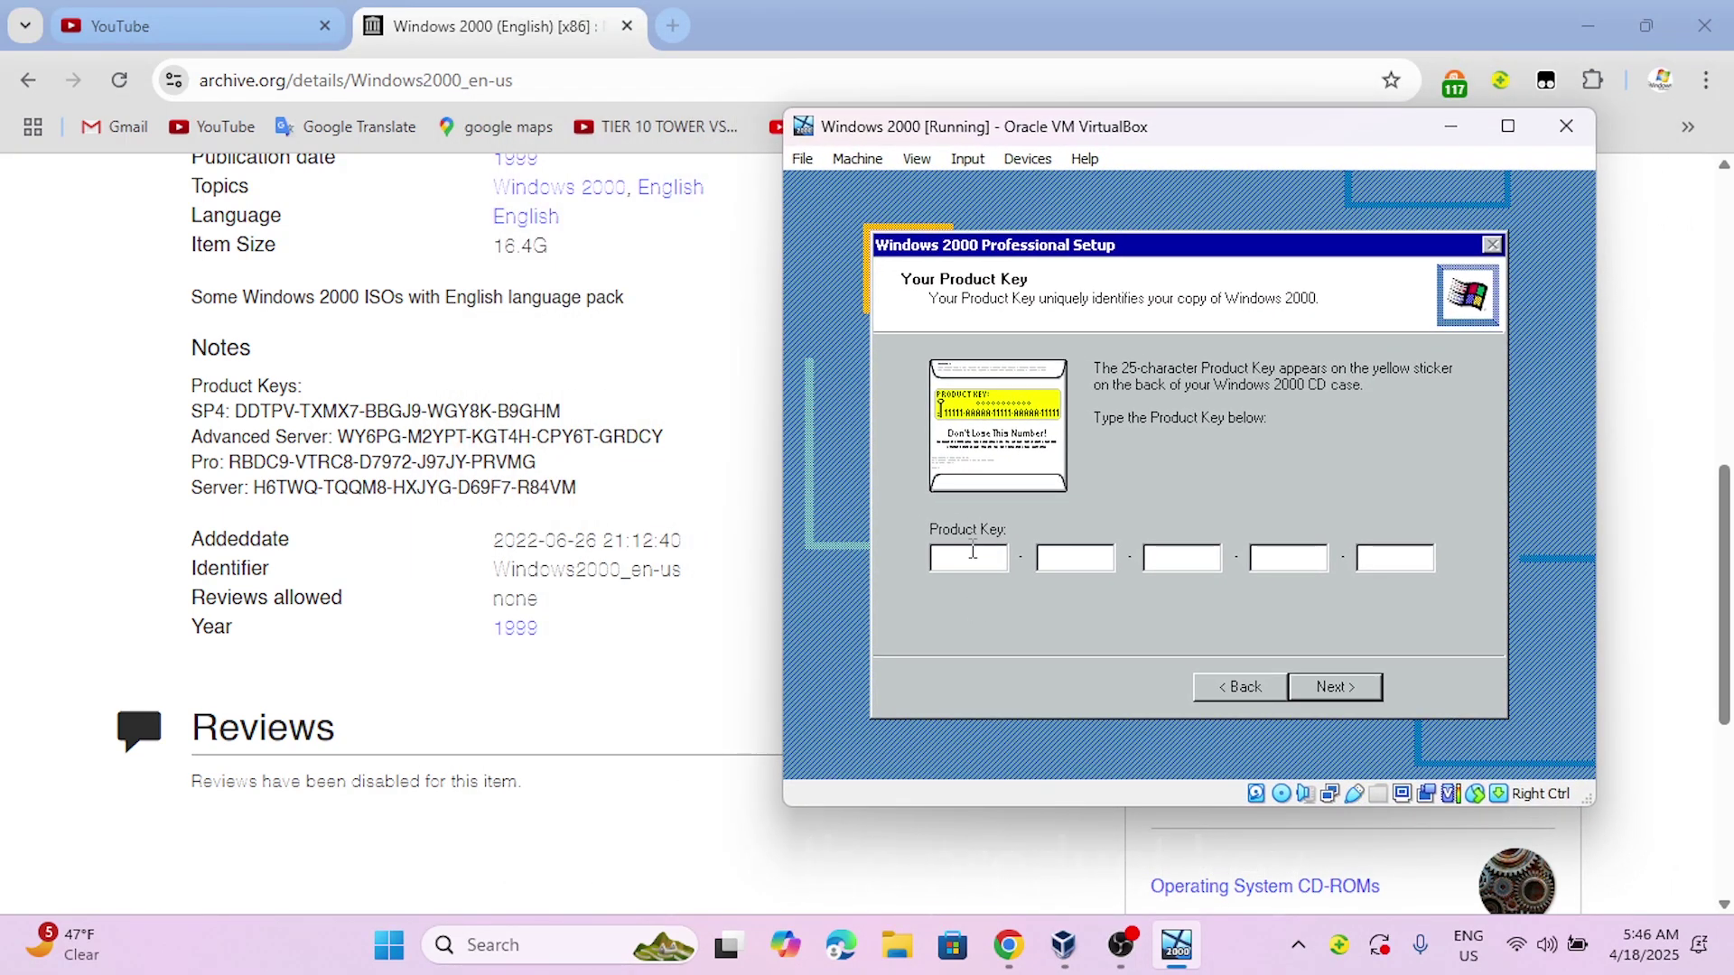
# - Enter the Windows 2000 product key, advance setup, and bring the VM window back up
pyautogui.write('DD')
pyautogui.write('TPV')
pyautogui.write('BBGJ9-')
pyautogui.write('WG')
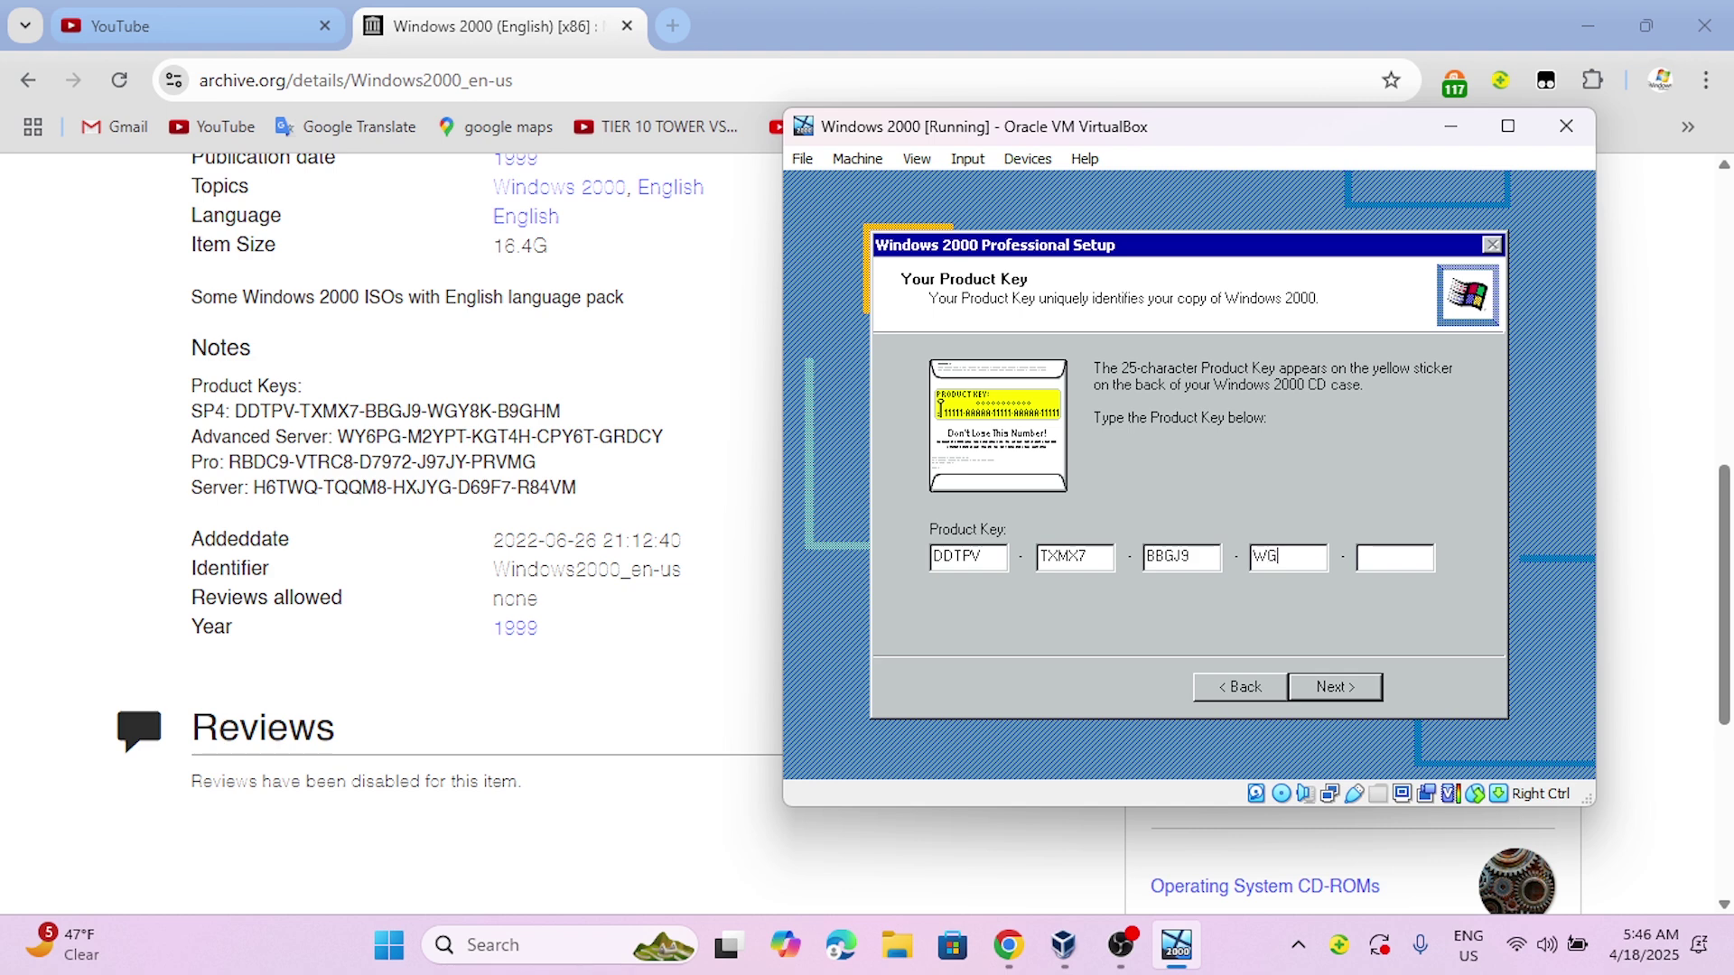
pyautogui.write('Y8K-')
pyautogui.write('B')
pyautogui.write('9GHM')
pyautogui.click(1335, 688)
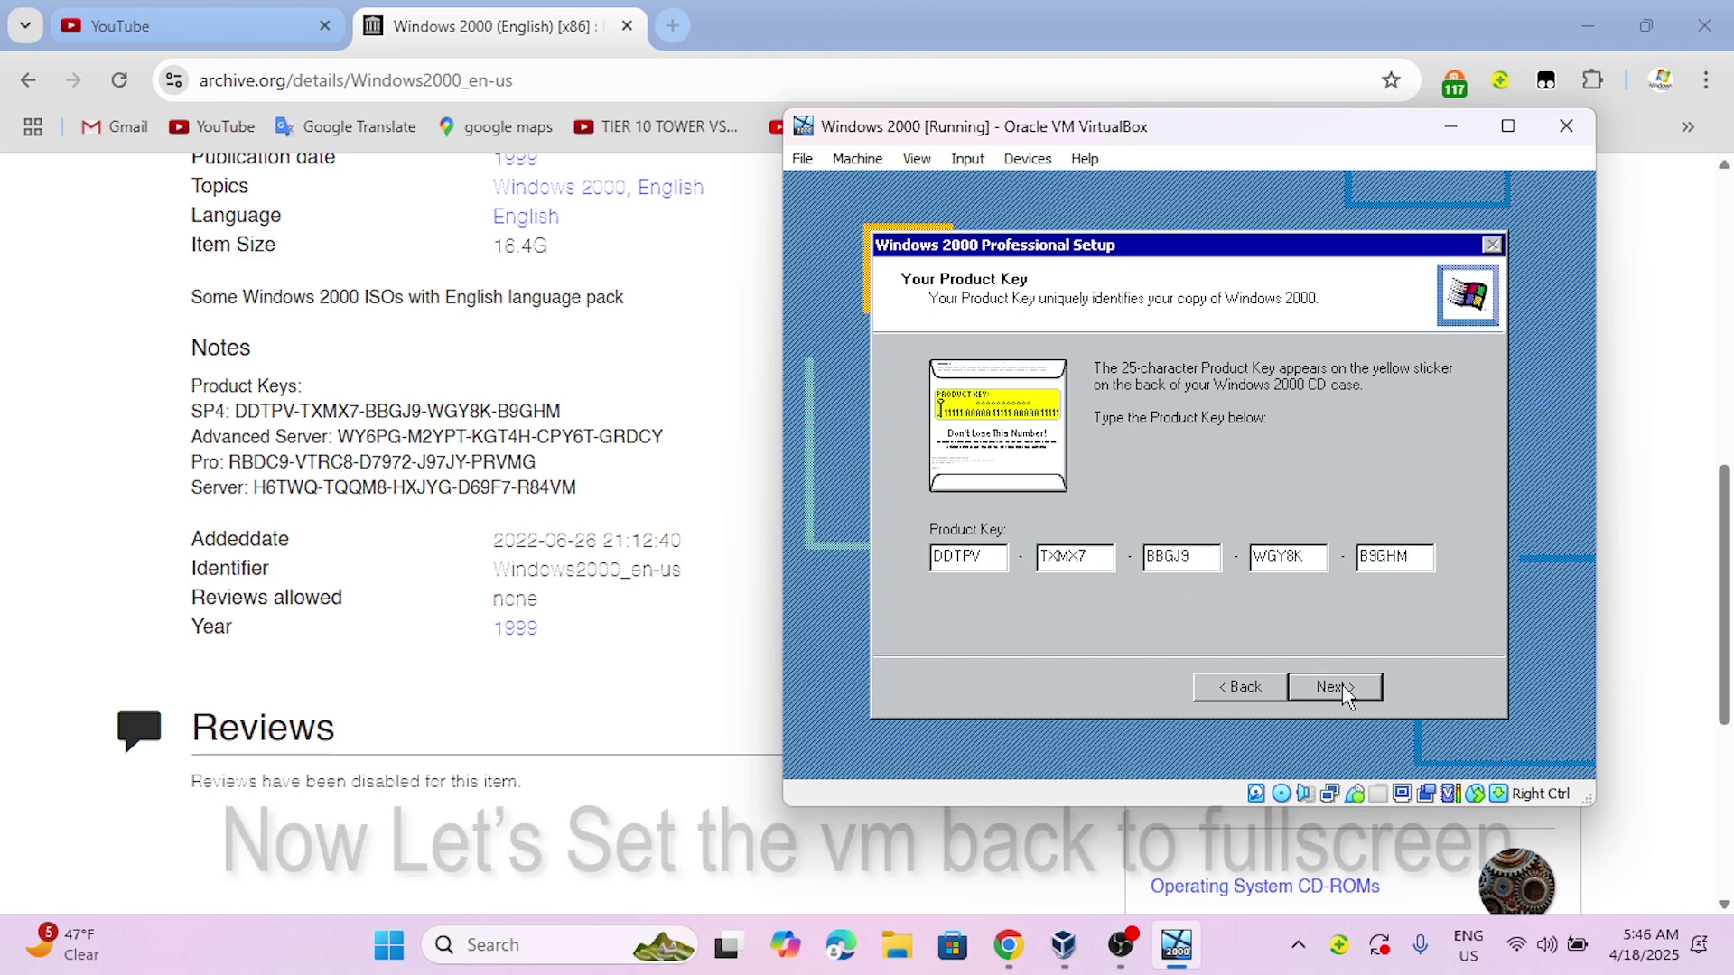
pyautogui.click(193, 15)
pyautogui.click(1175, 945)
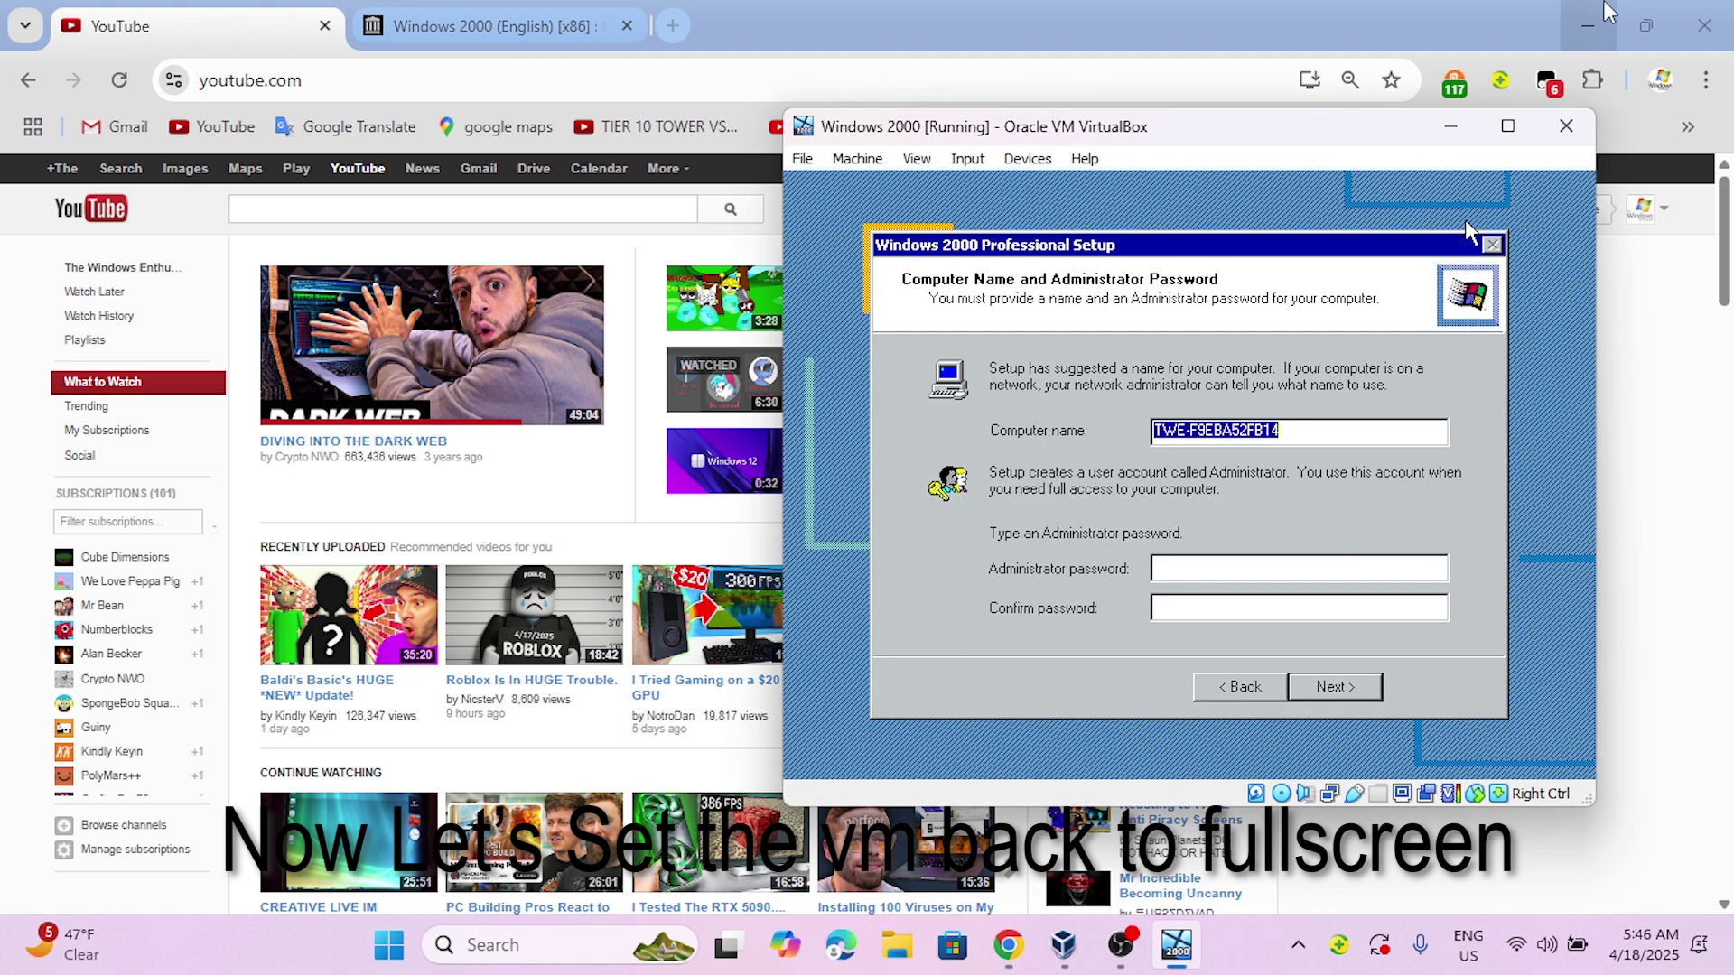
pyautogui.click(917, 159)
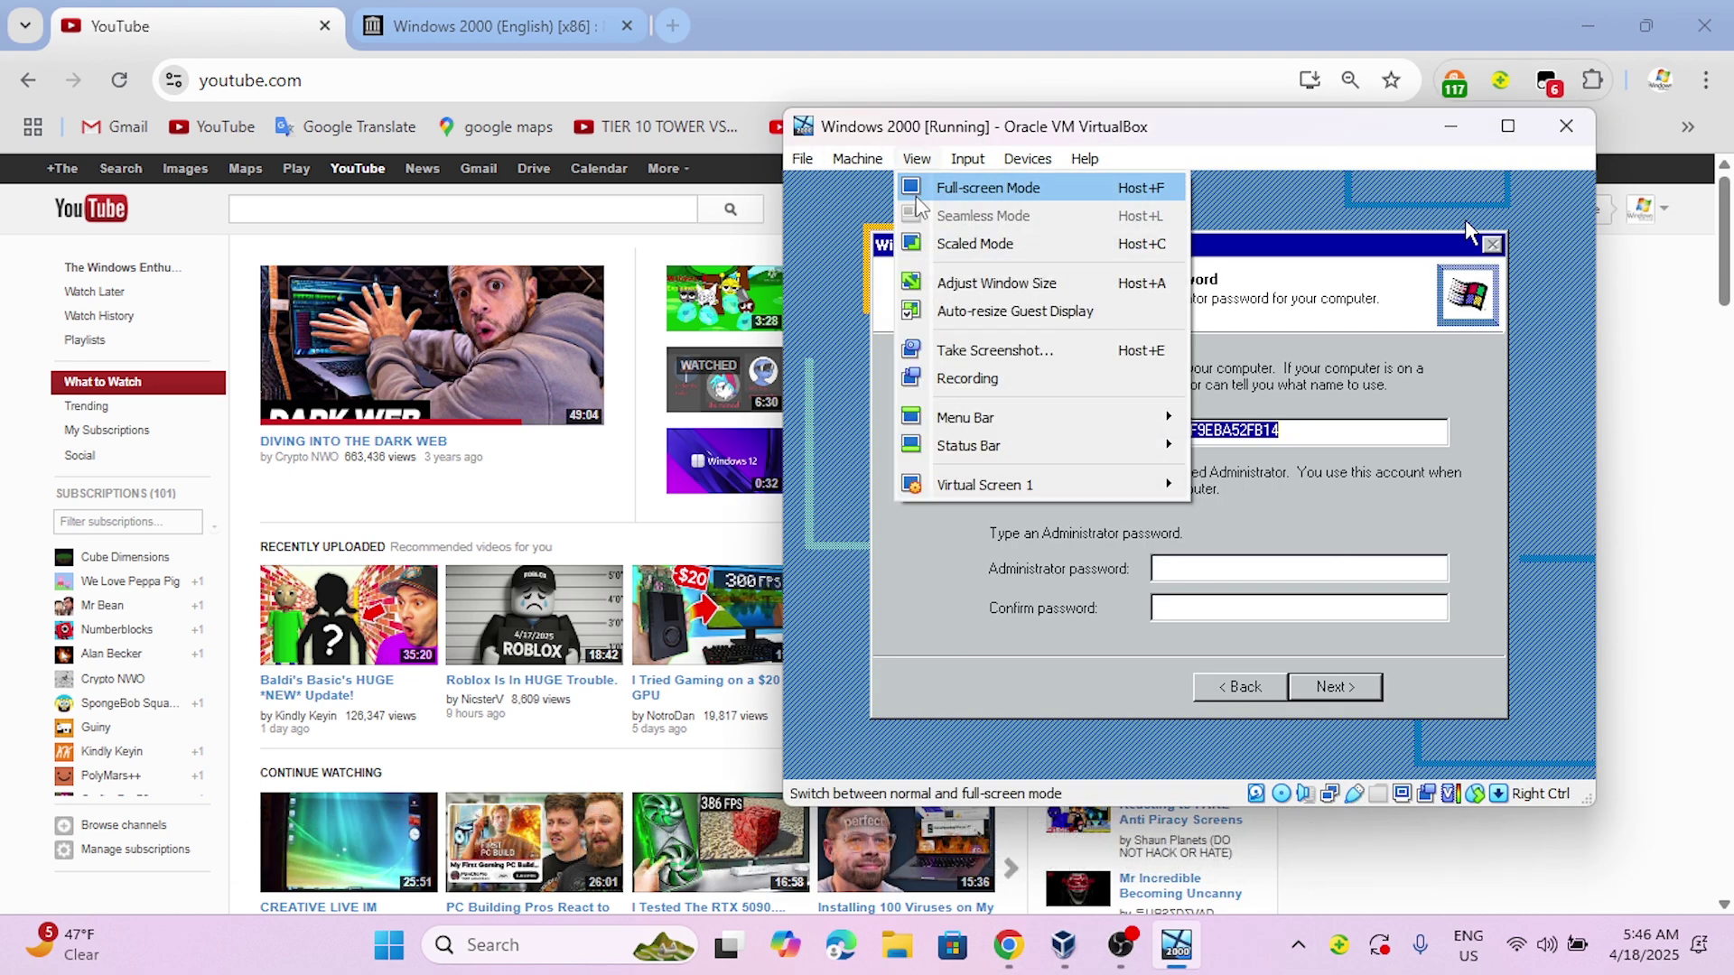
# - Return the VM to full screen, then enter and confirm the Administrator password
pyautogui.click(966, 181)
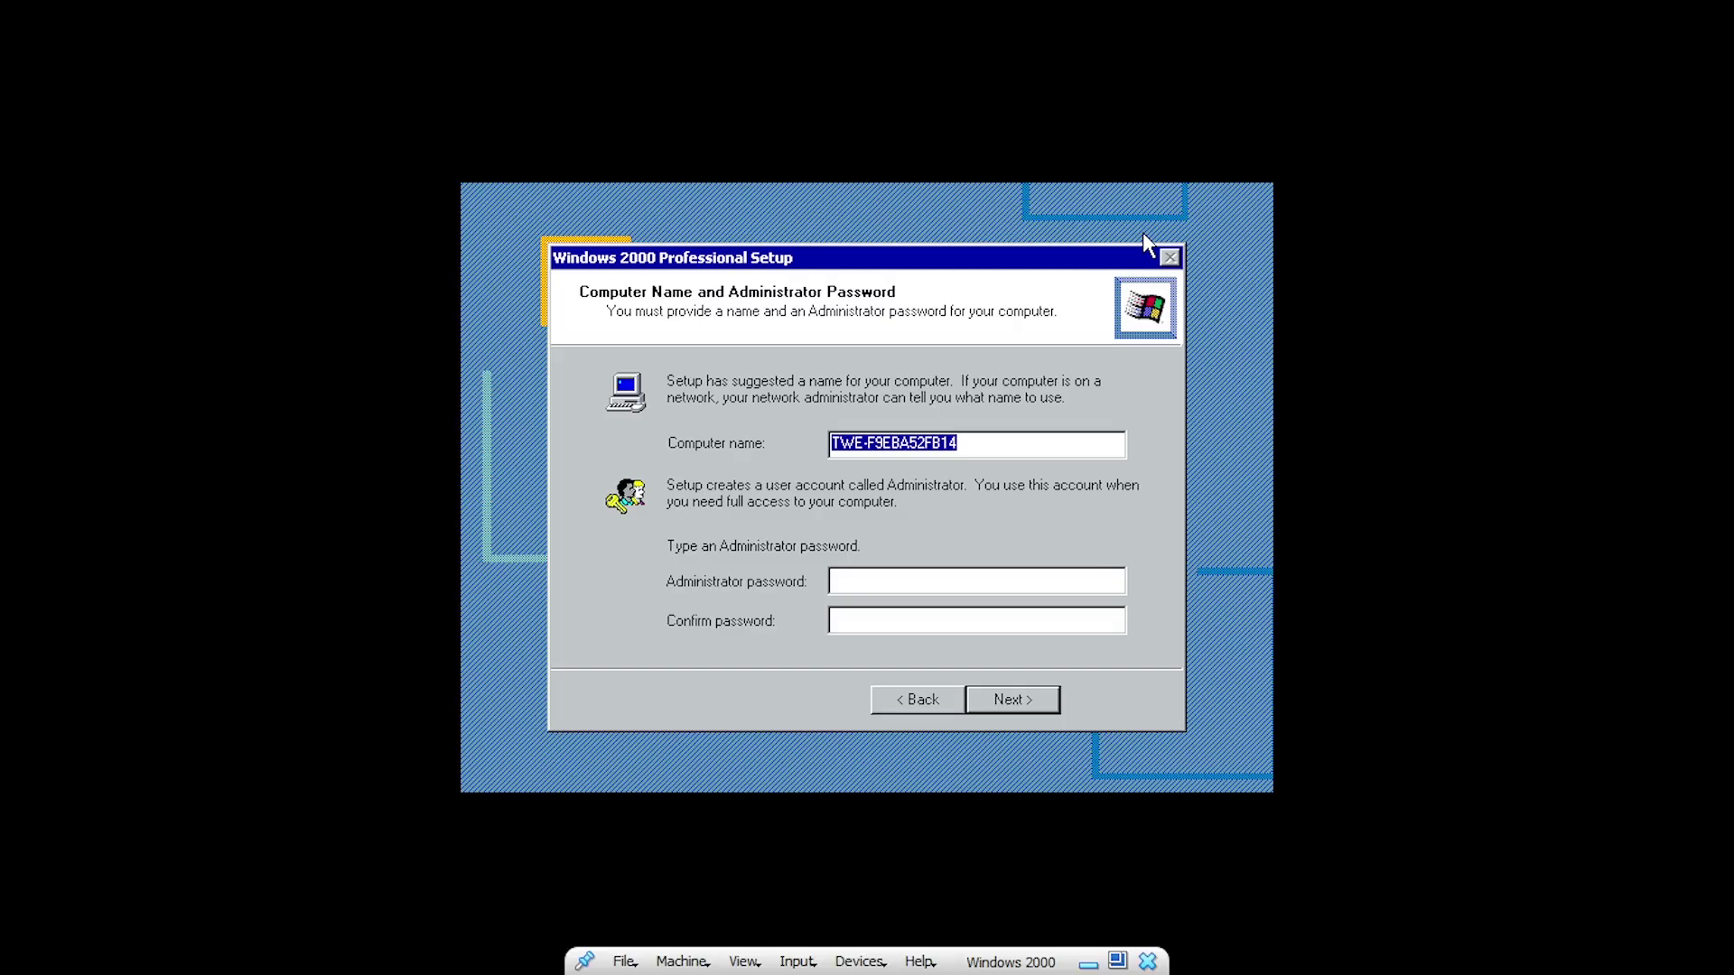
pyautogui.click(906, 570)
pyautogui.write('**')
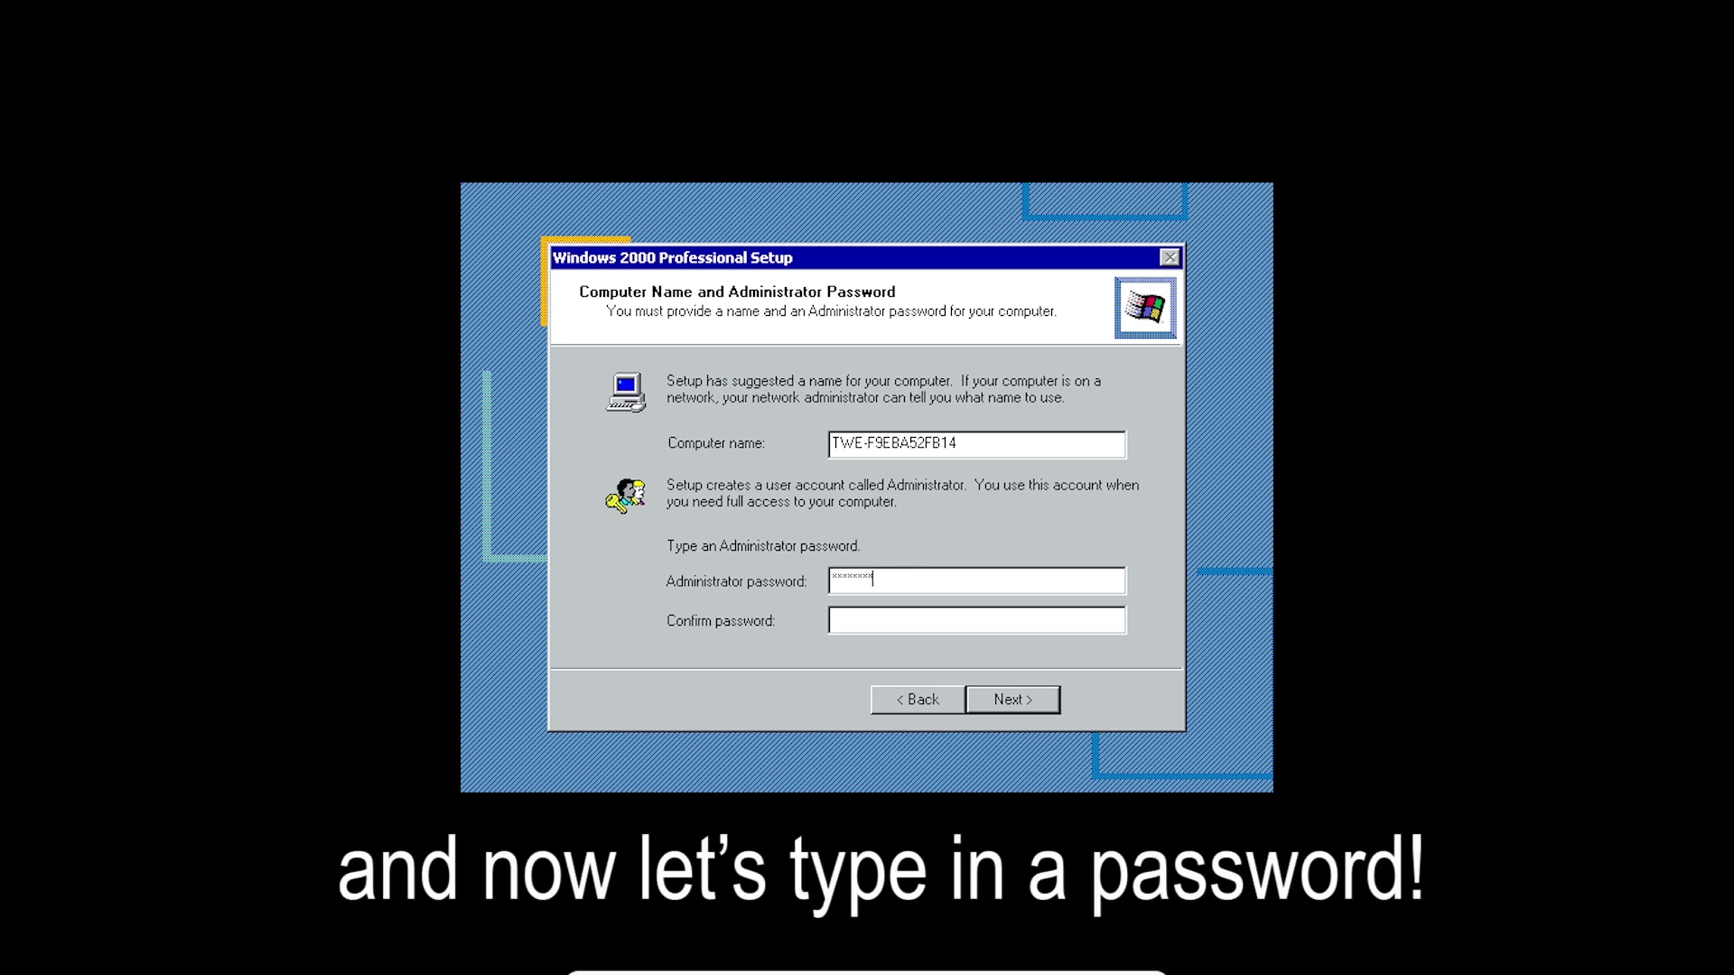
pyautogui.doubleClick(902, 575)
pyautogui.write('*')
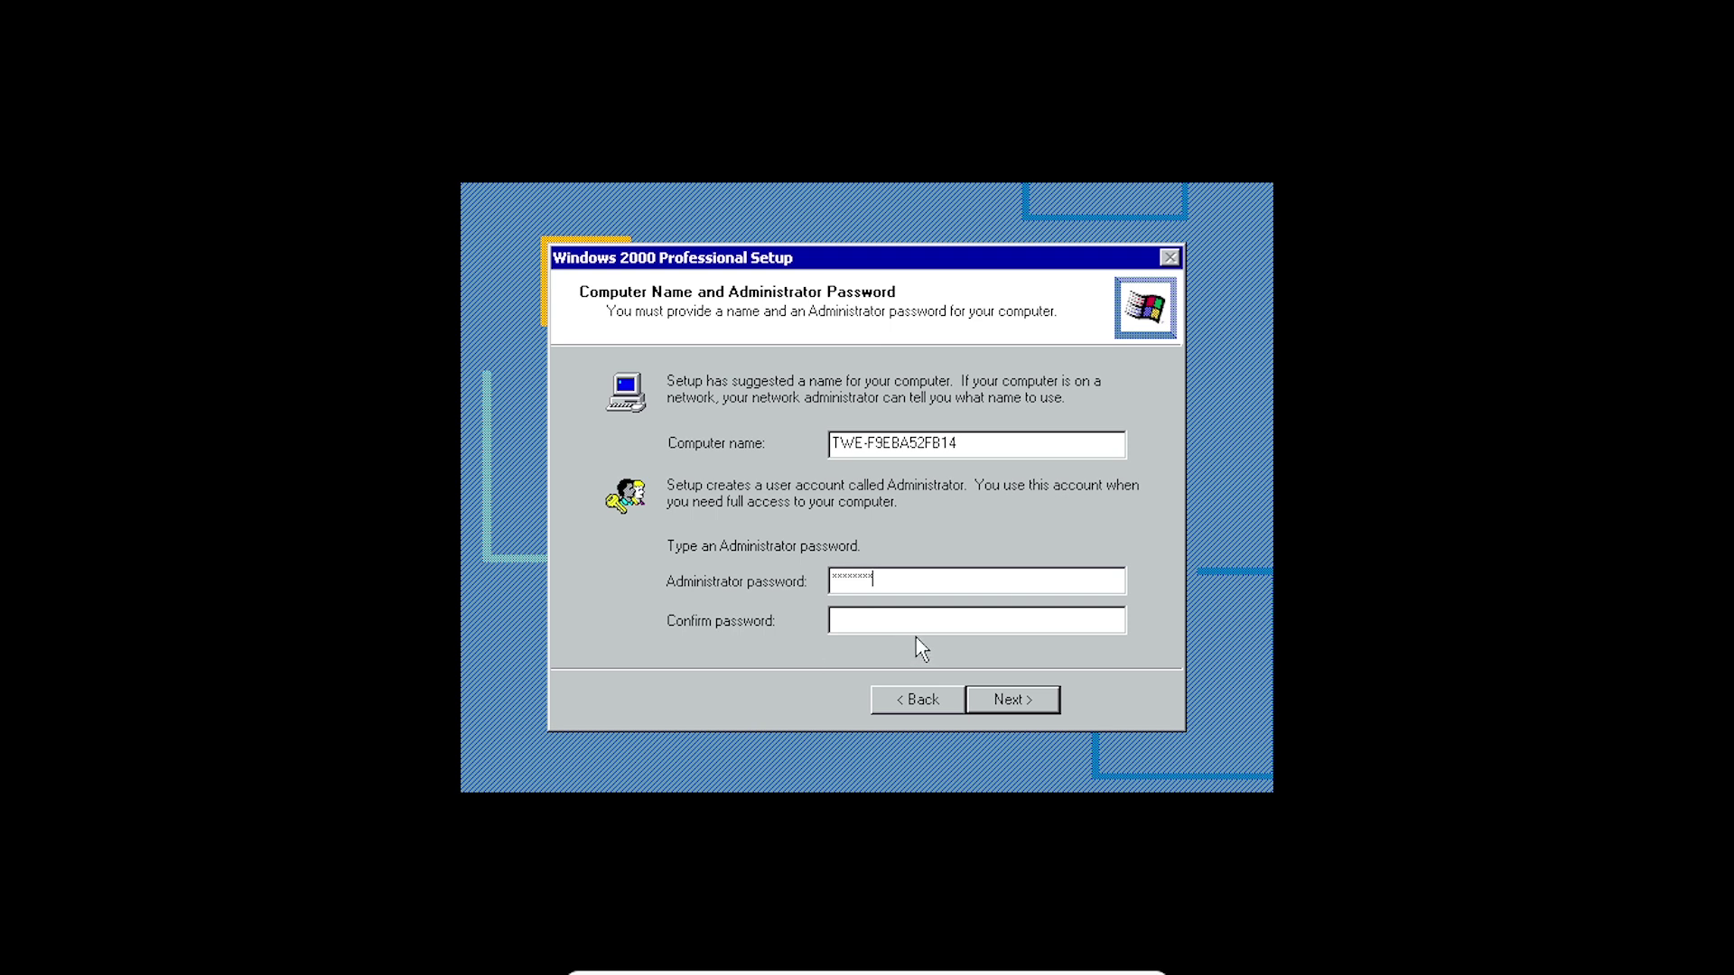
pyautogui.write('*')
pyautogui.click(1045, 704)
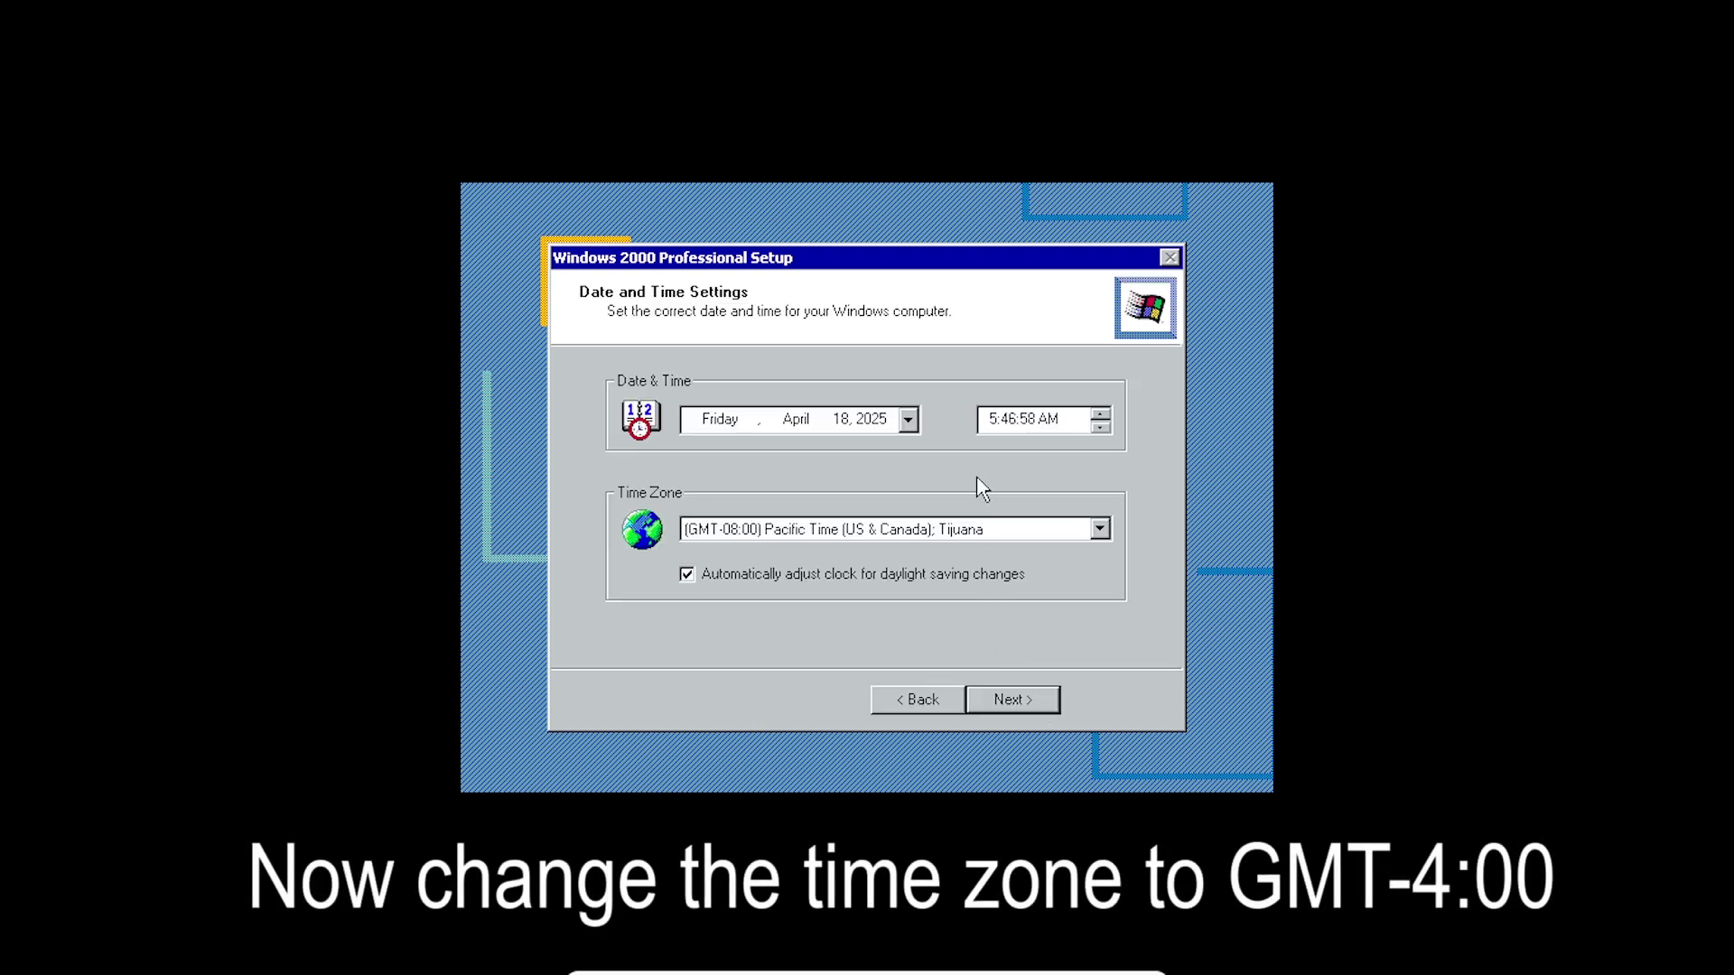
# - Pick (GMT-04:00) Atlantic Time (Canada) as the time zone and accept the date settings
pyautogui.click(1099, 530)
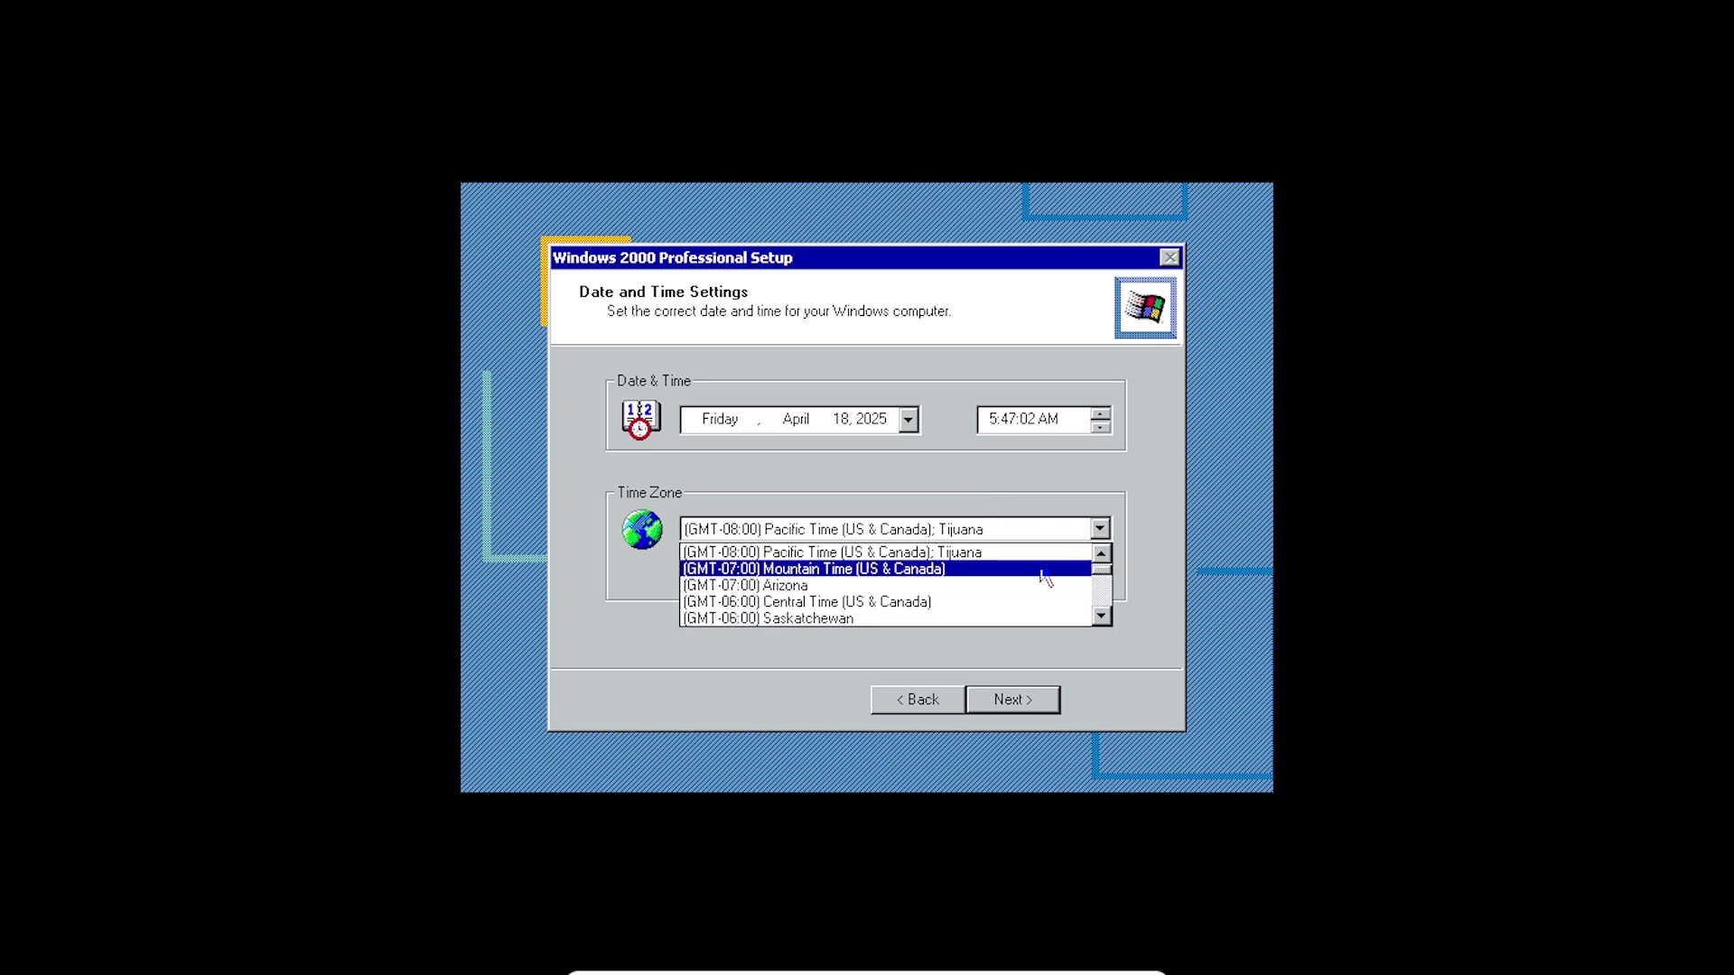
pyautogui.scroll(-2, 1043, 578)
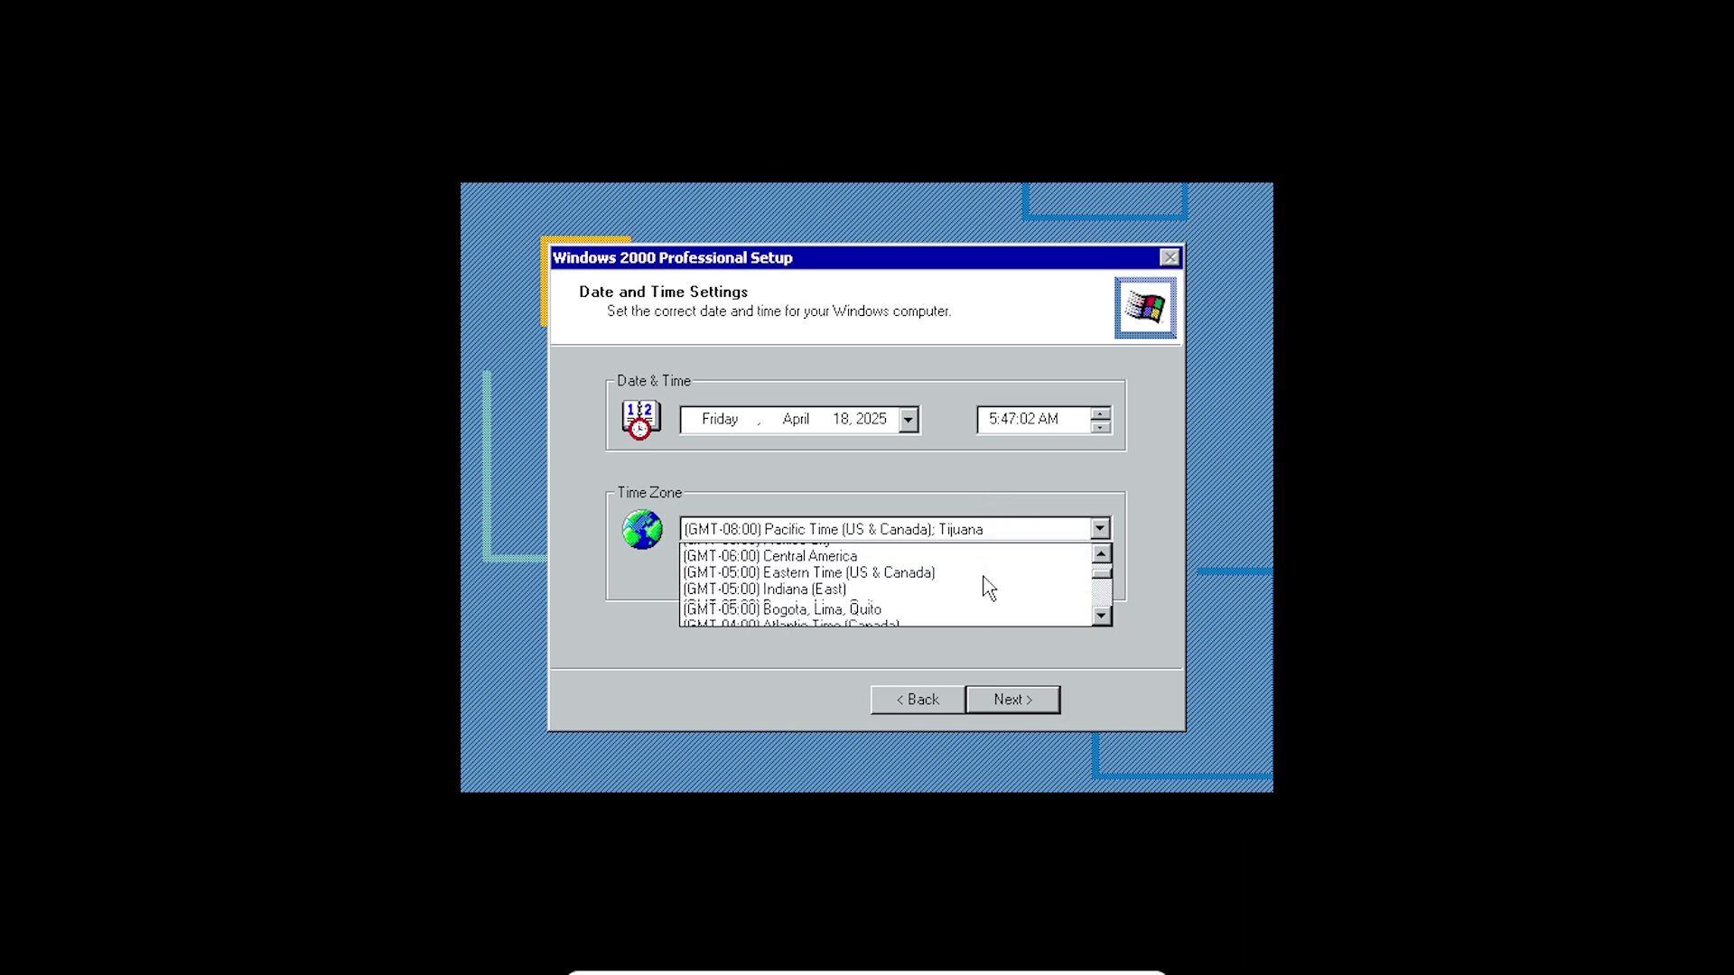
pyautogui.scroll(-3, 989, 588)
pyautogui.scroll(1, 959, 598)
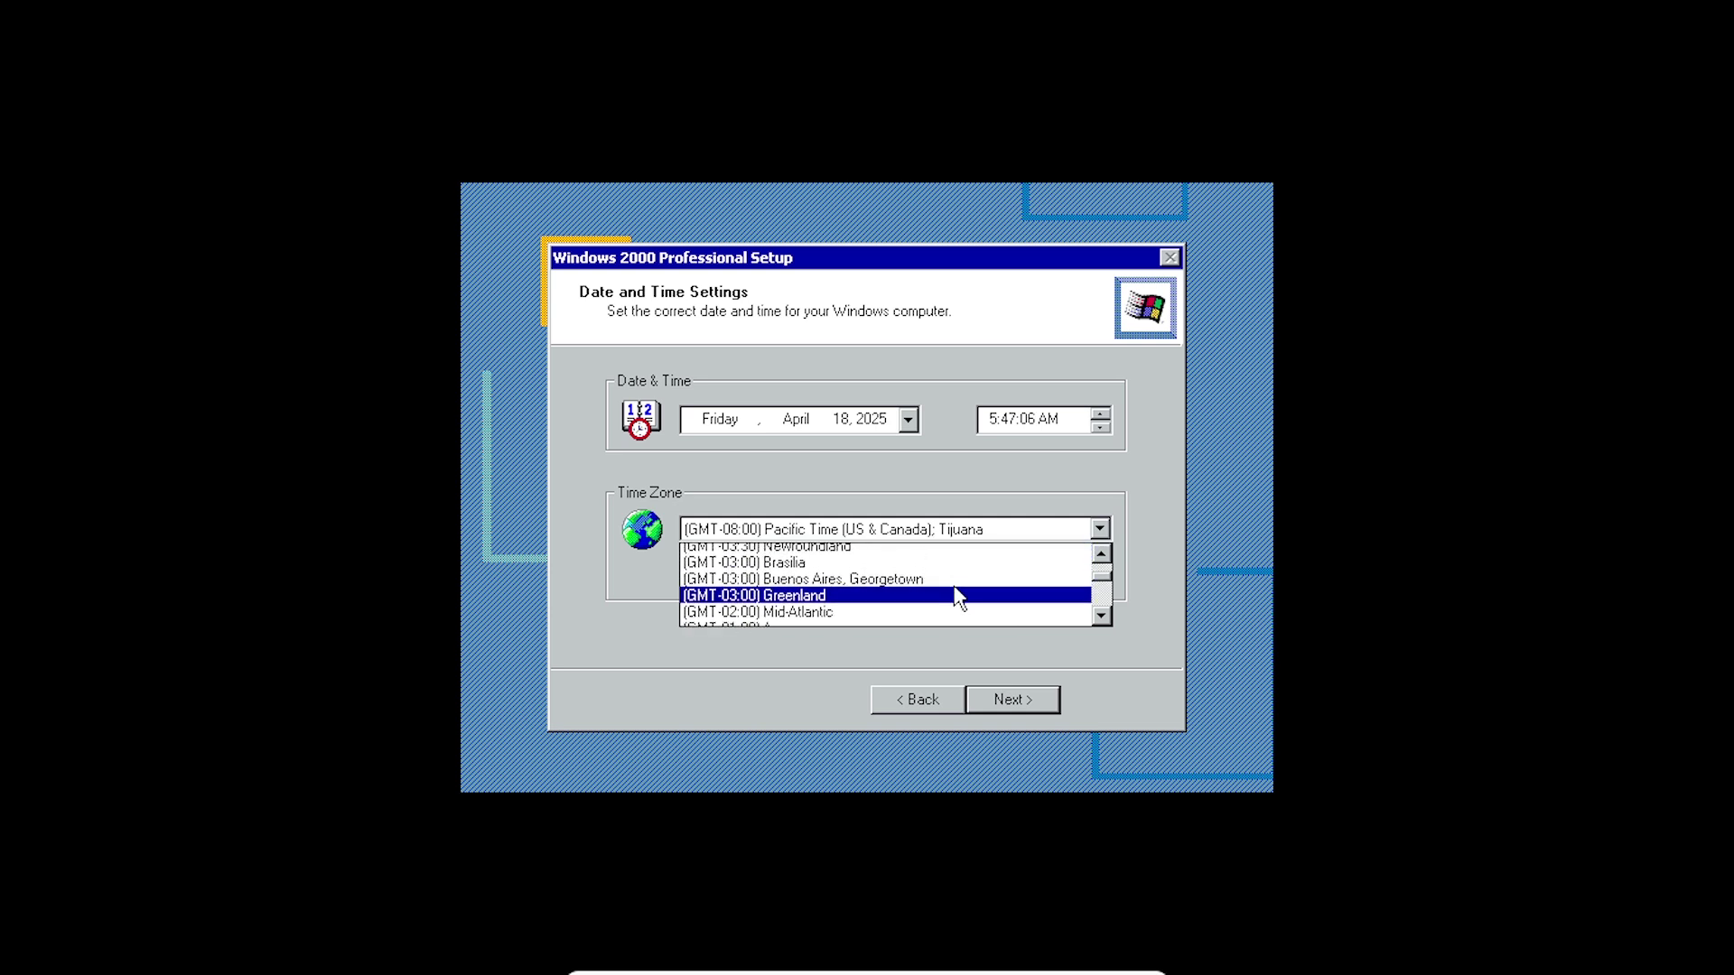
pyautogui.scroll(2, 959, 598)
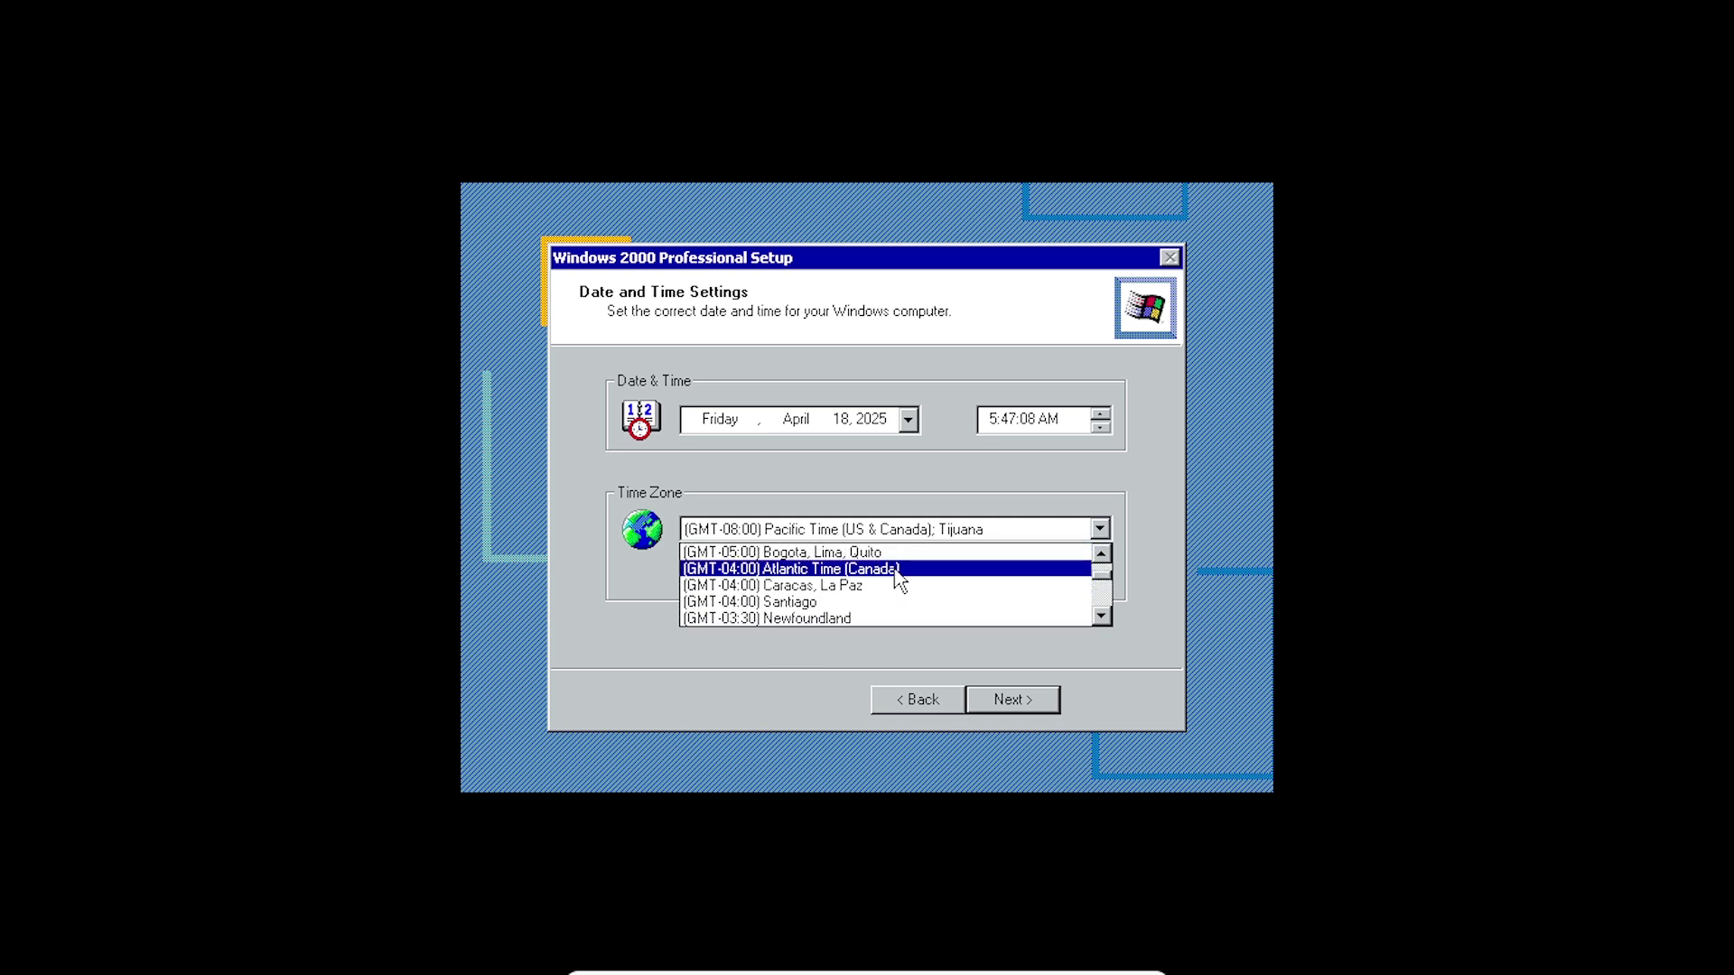
pyautogui.click(896, 570)
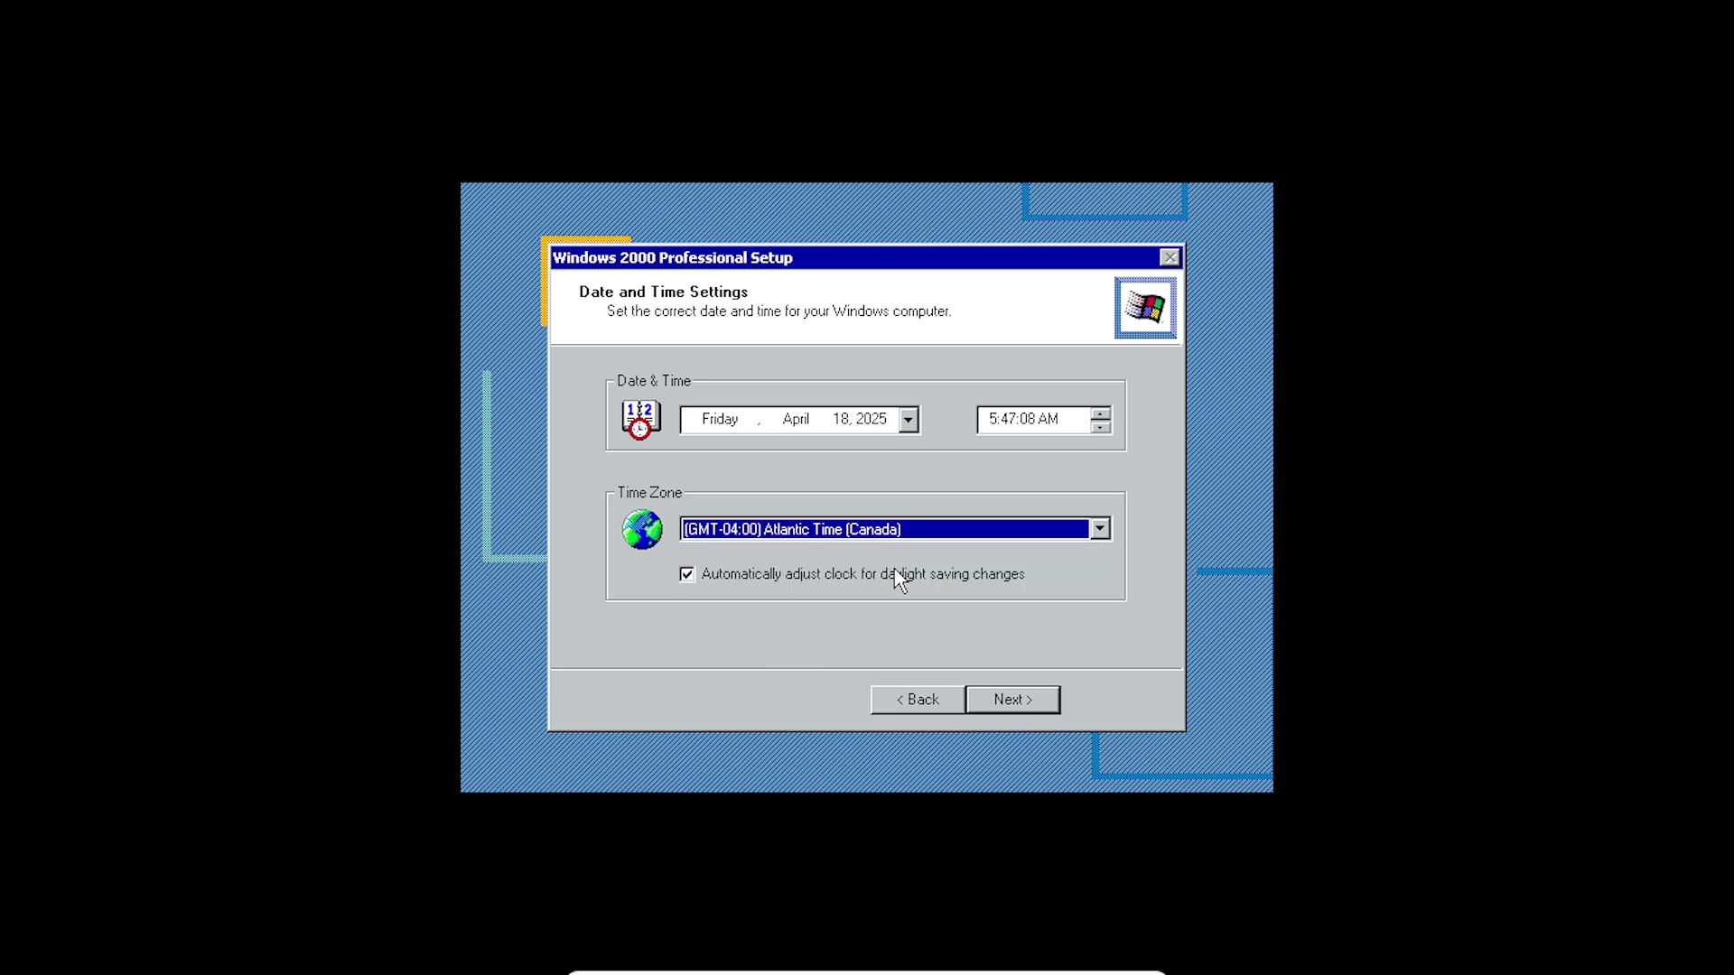
pyautogui.click(1011, 700)
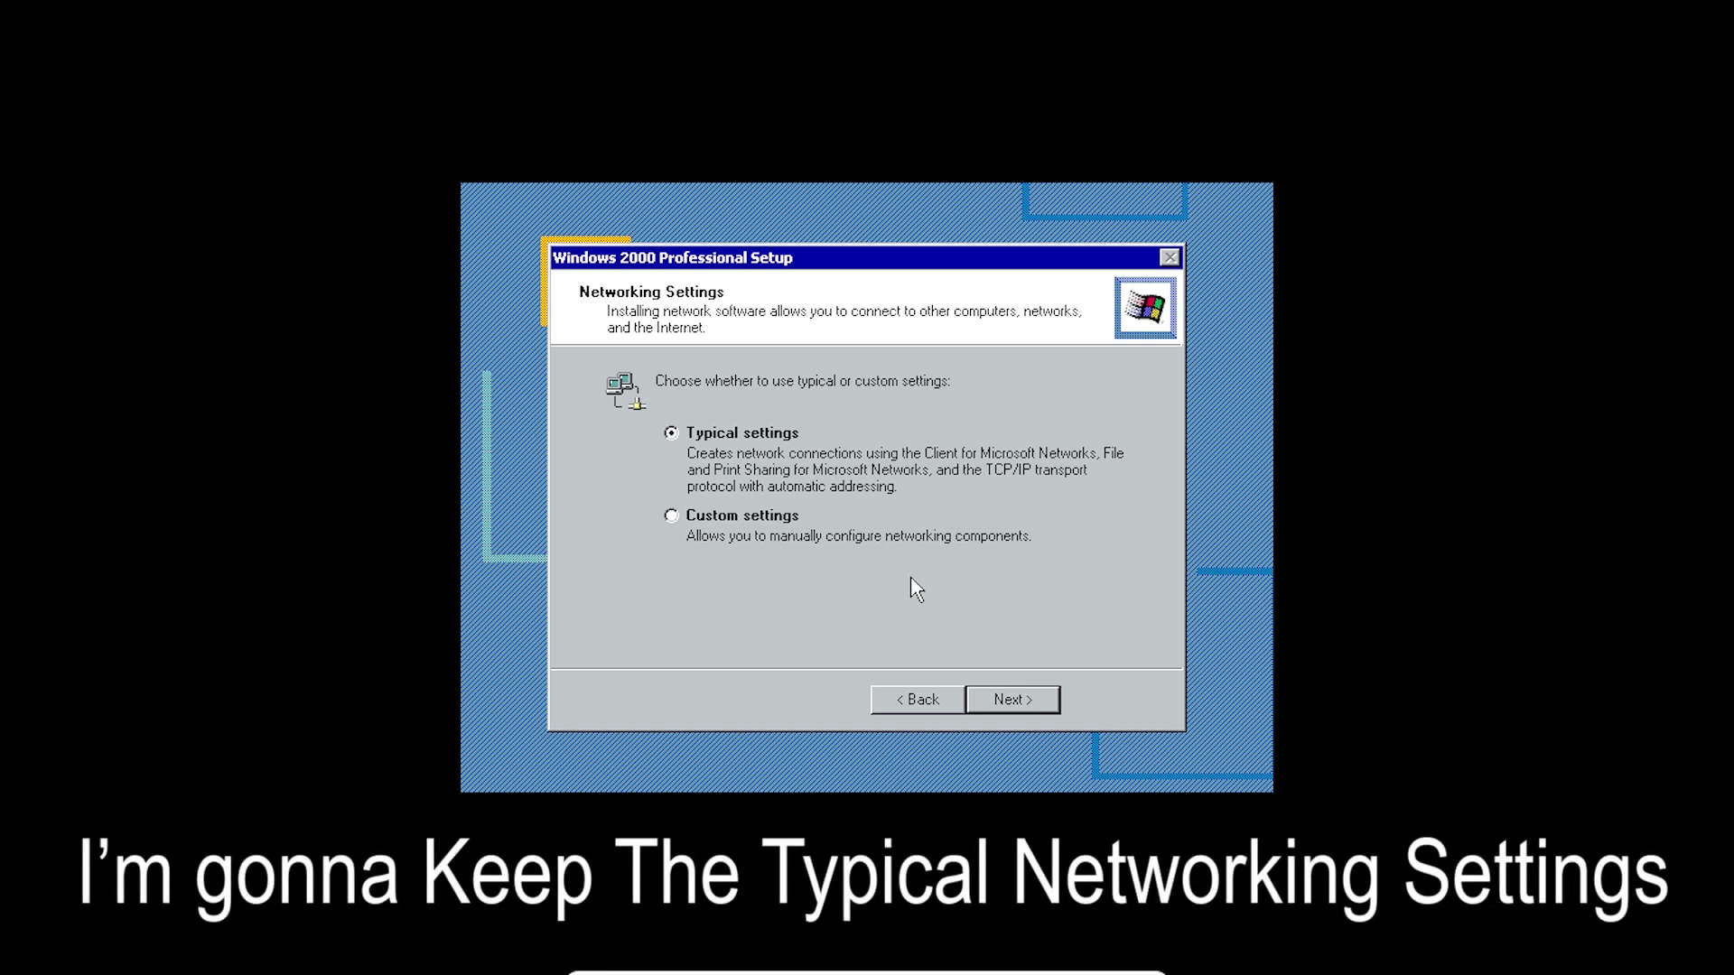
# - Keep Typical networking settings and the WORKGROUP workgroup, then let component installation finish
pyautogui.click(1011, 699)
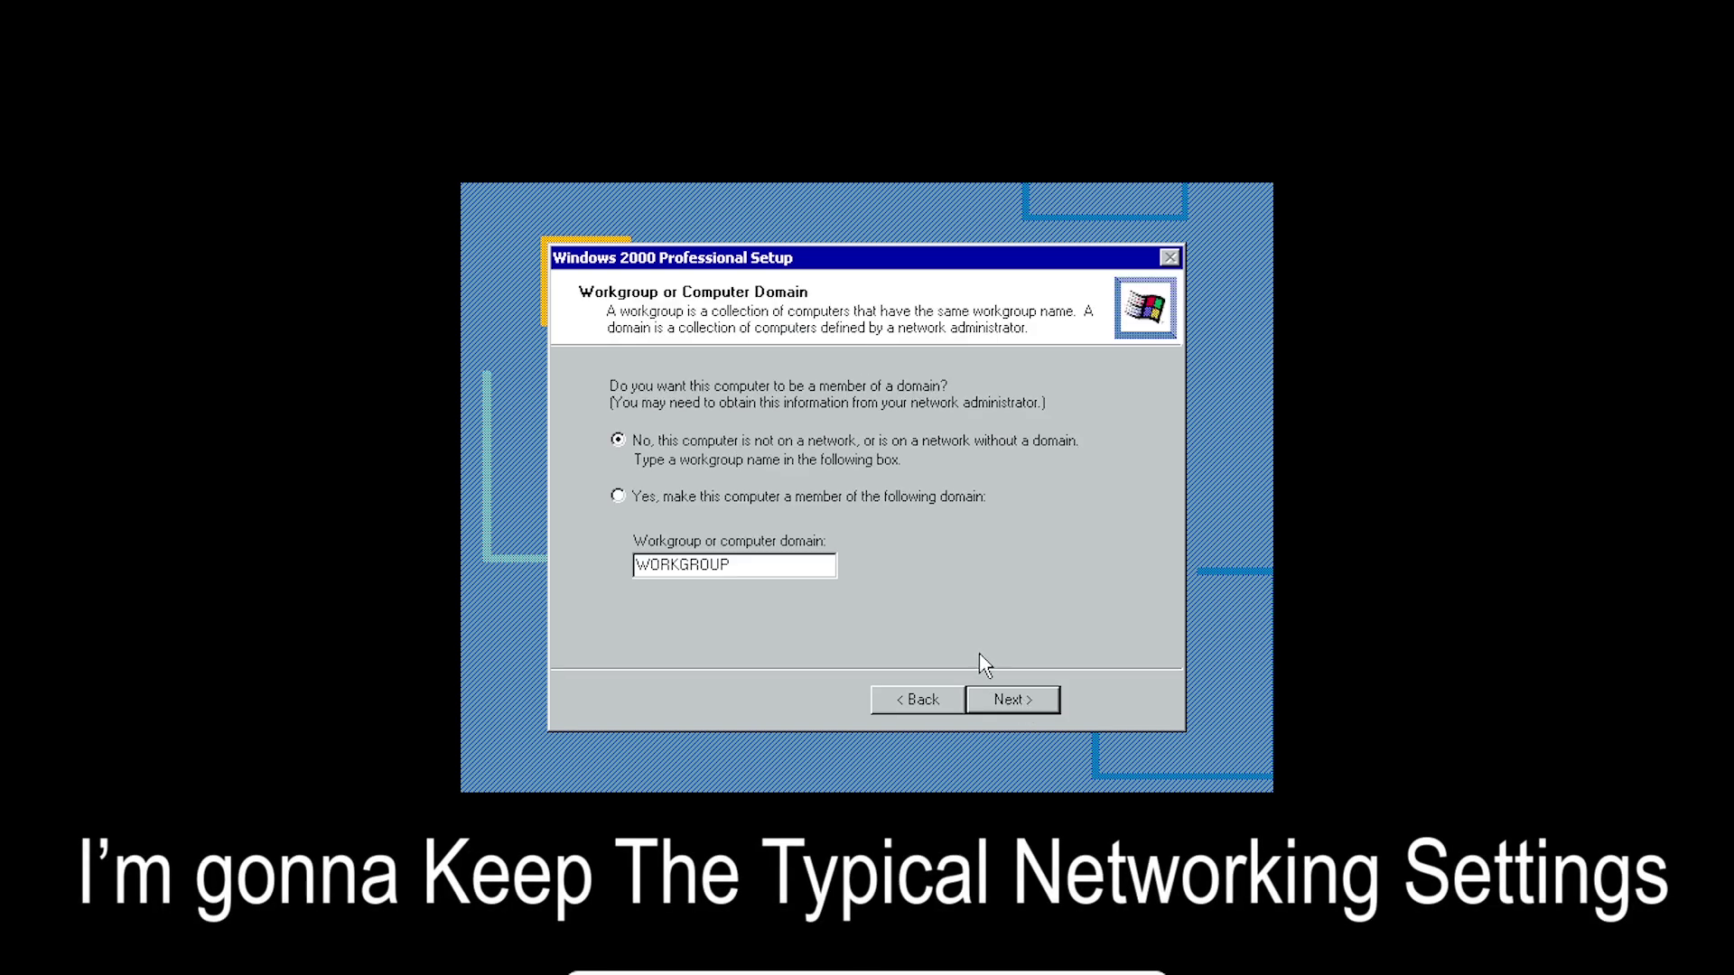
pyautogui.click(1013, 699)
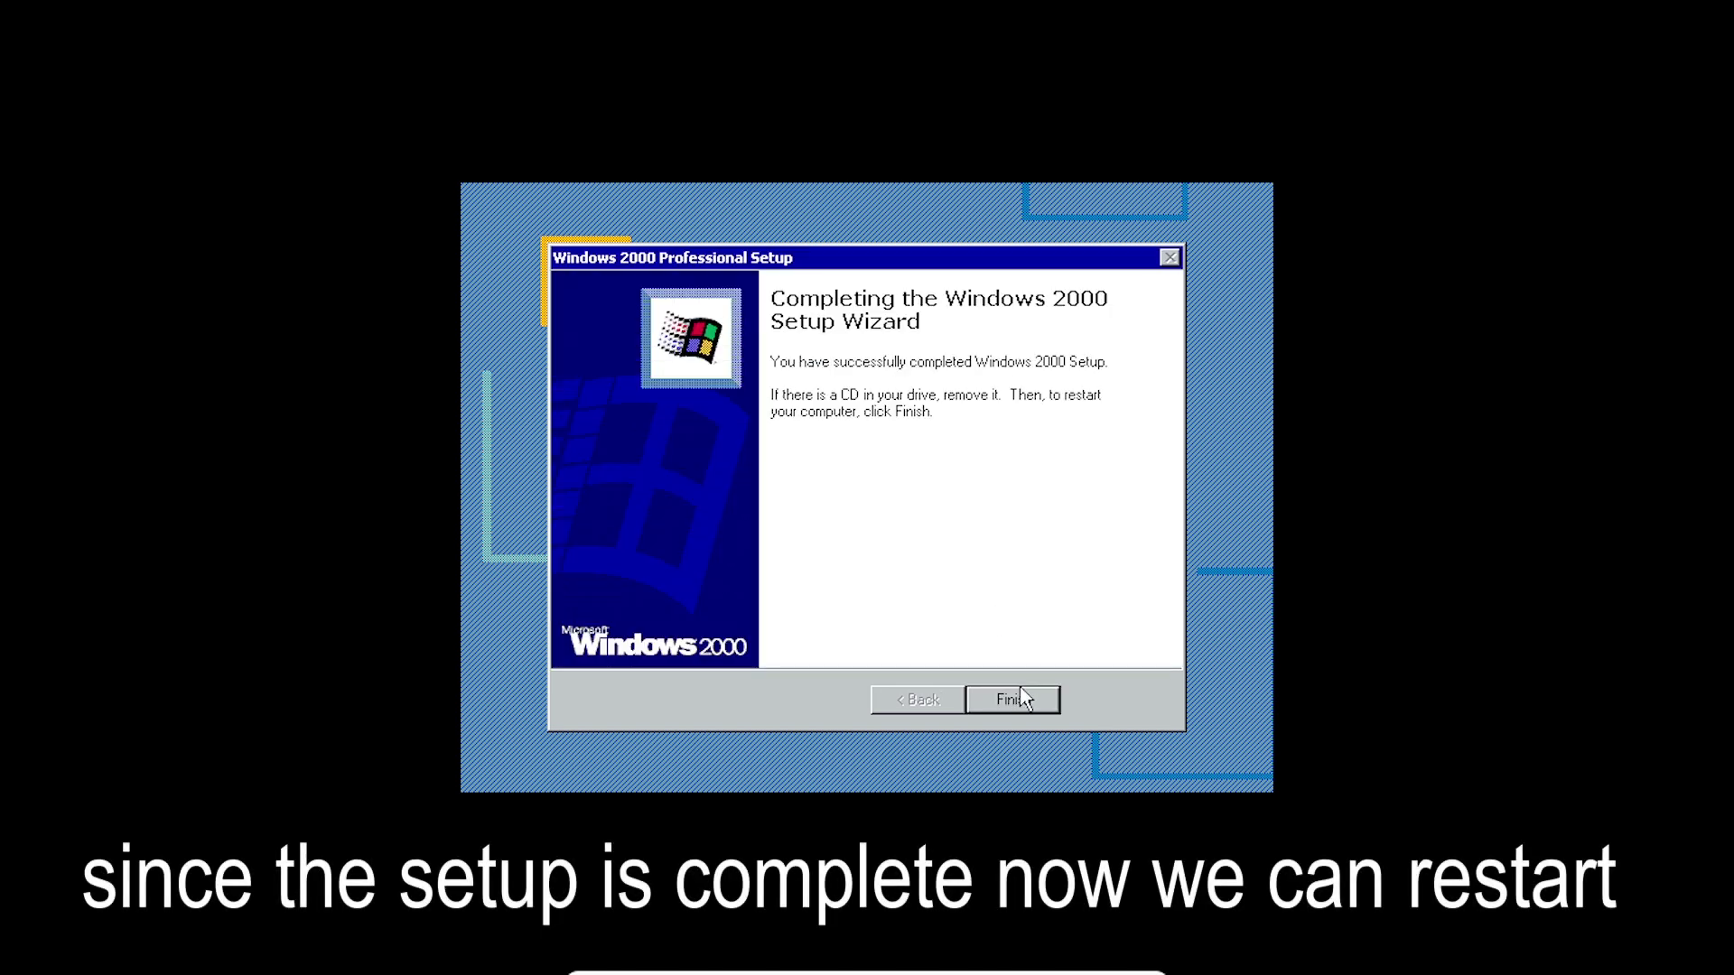
# - Finish Windows 2000 Setup and restart into the Network Identification Wizard
pyautogui.click(1018, 700)
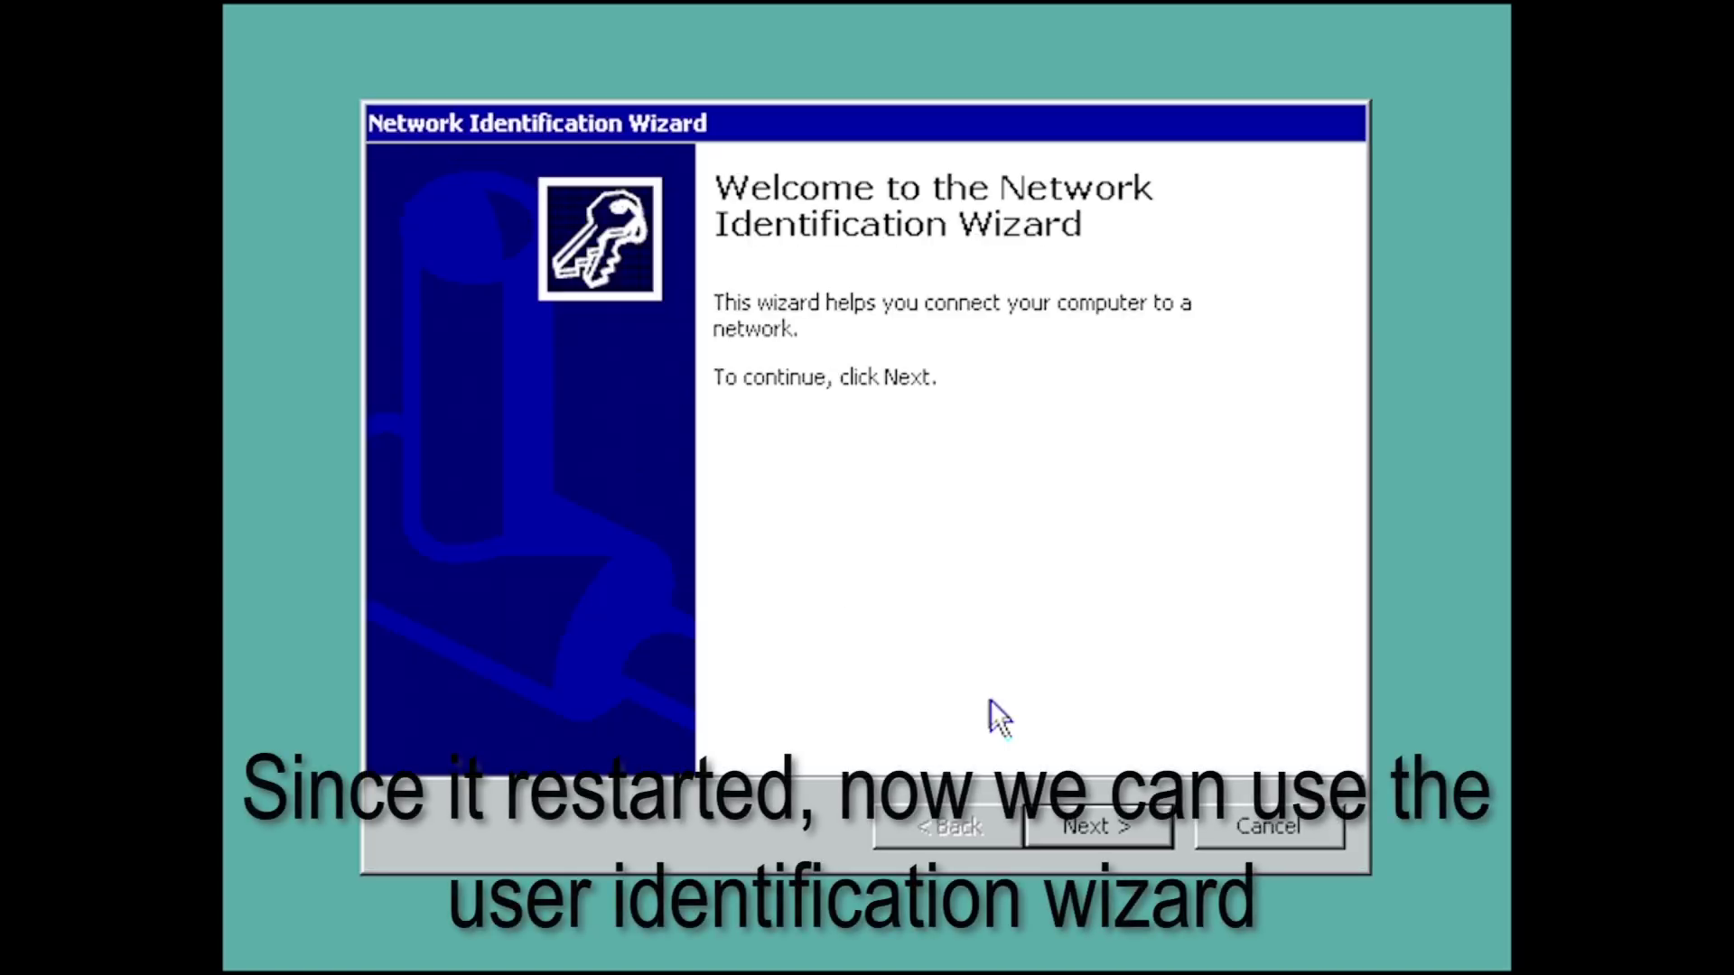
# - Set Windows to always log the user on automatically and finish the wizard to reach the desktop
pyautogui.click(1101, 824)
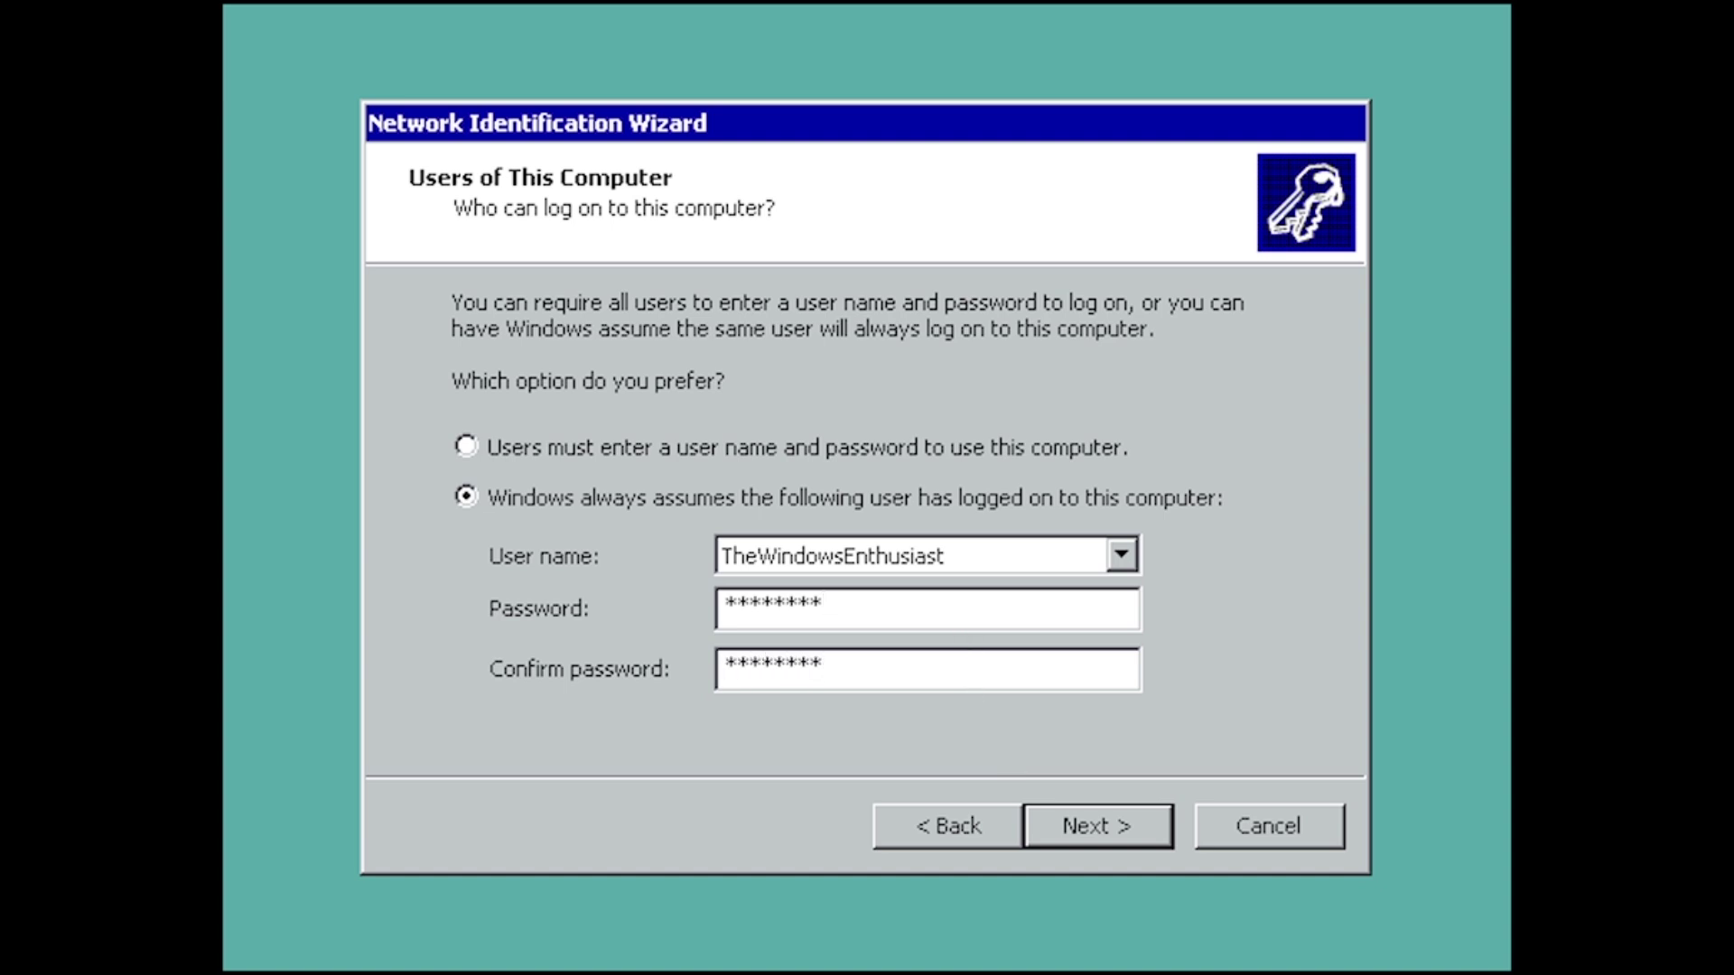
pyautogui.click(1089, 824)
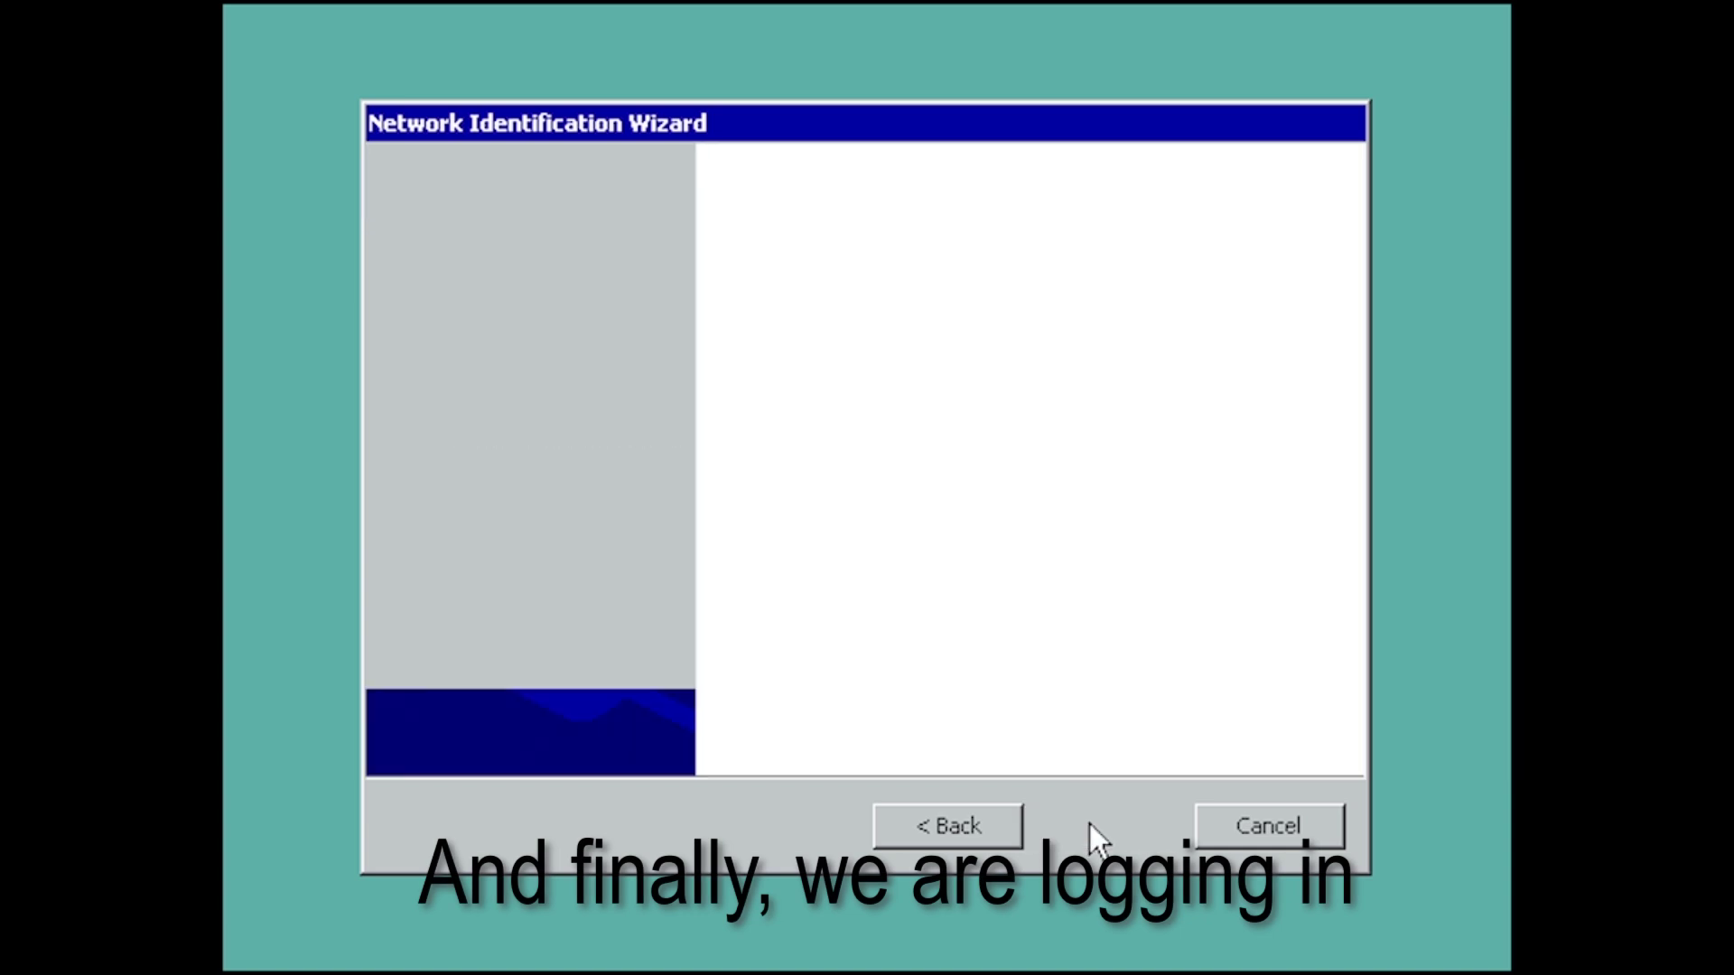
pyautogui.click(1092, 808)
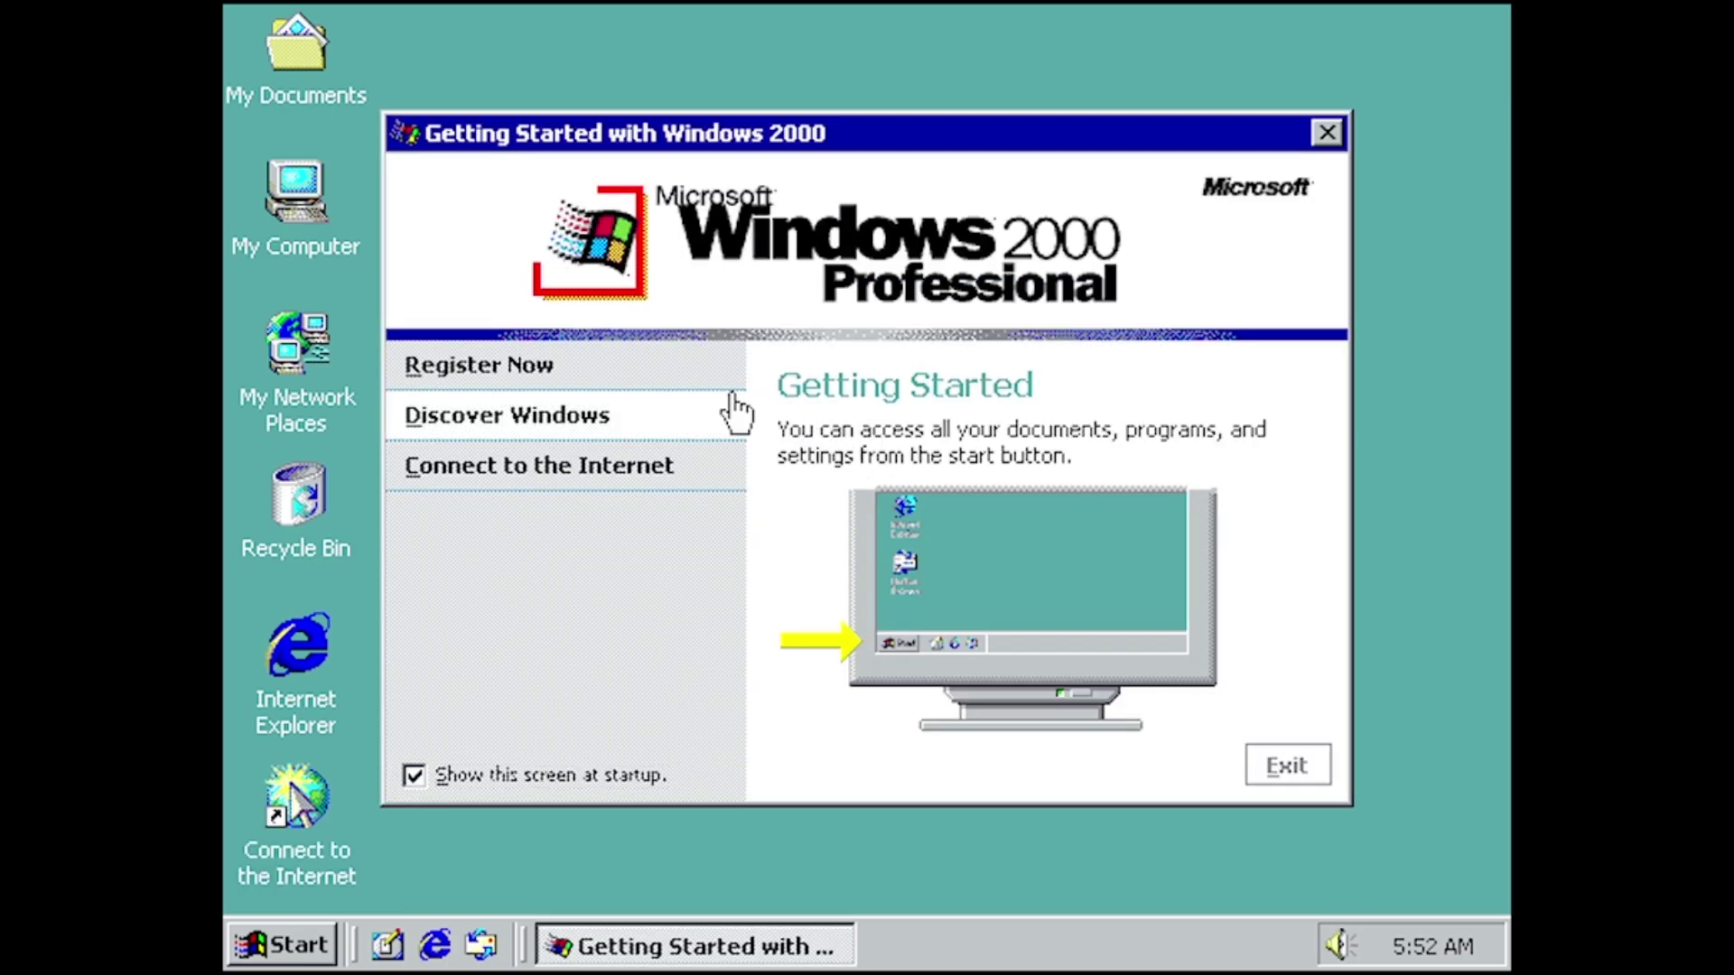
# - Start and exit the Discover Windows tour, then close Getting Started with Windows 2000
pyautogui.moveTo(635, 460)
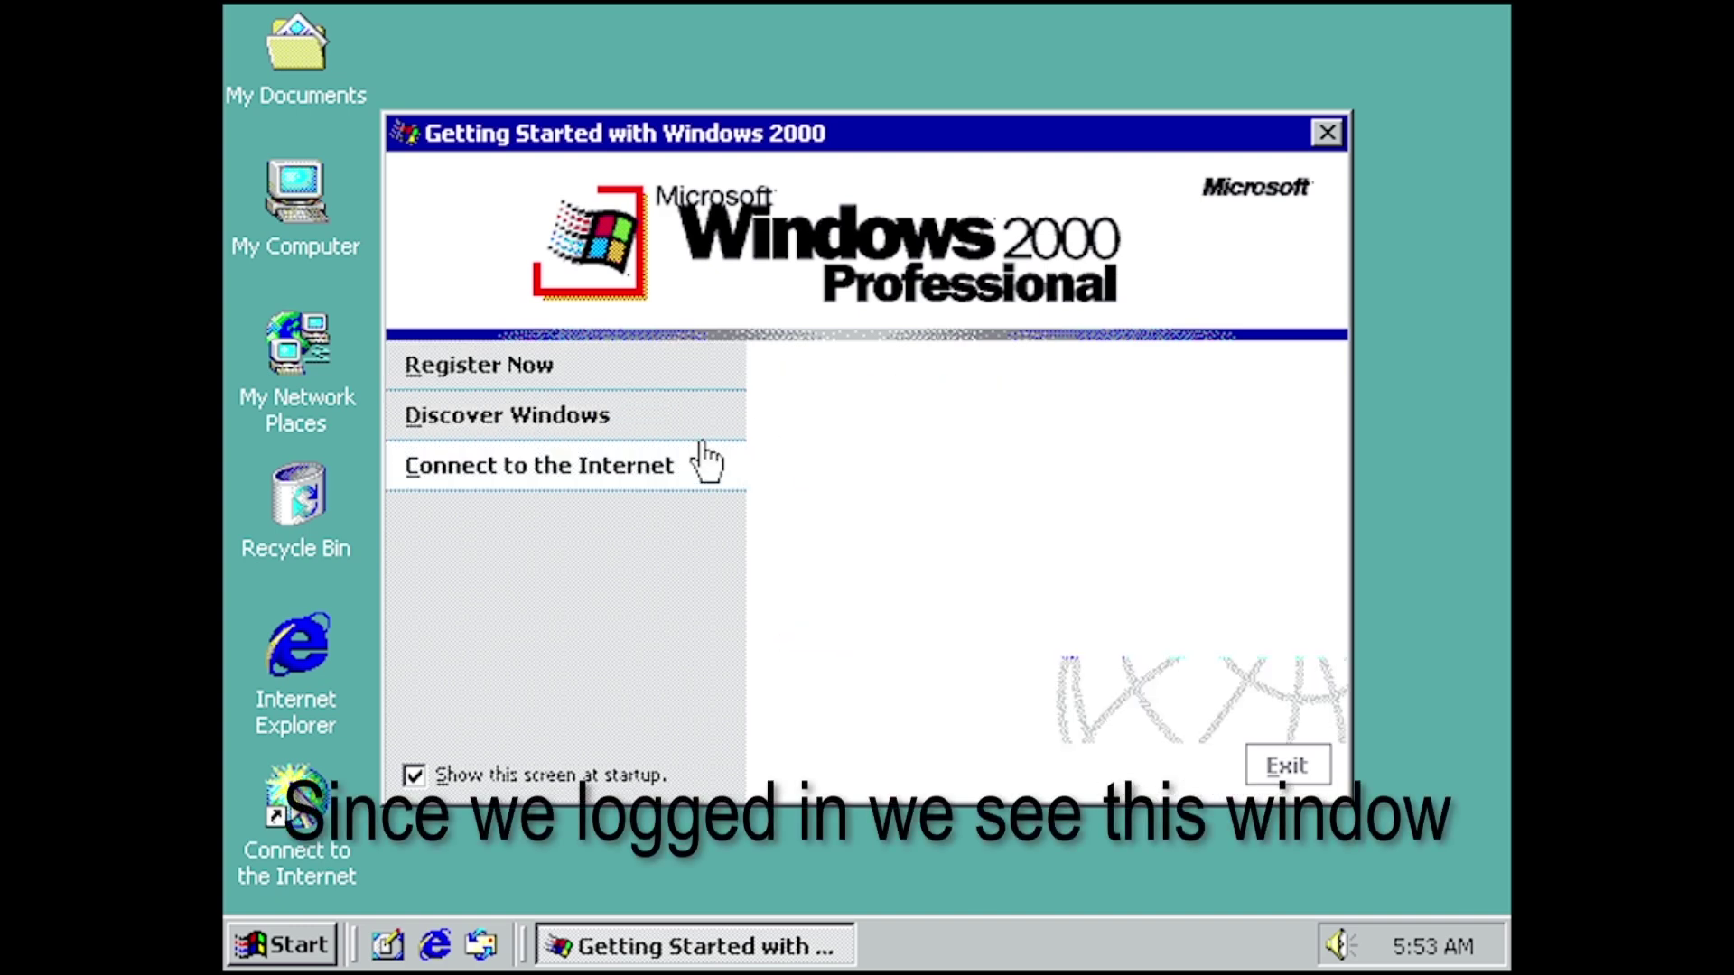
pyautogui.click(669, 411)
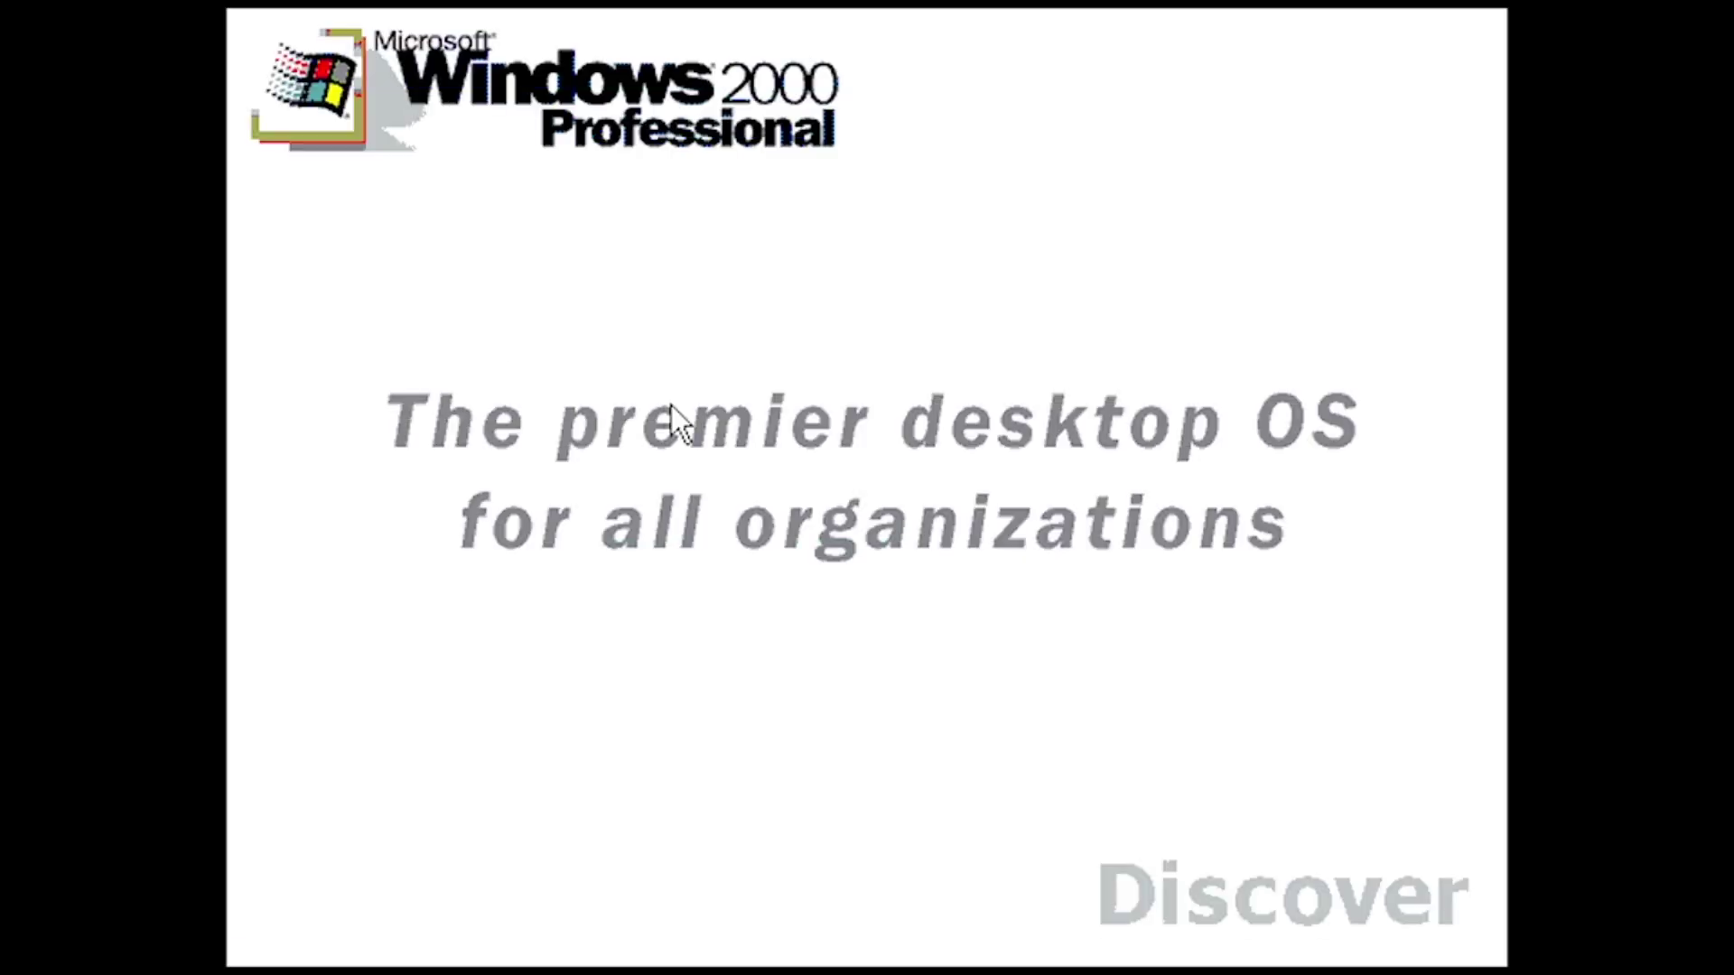
pyautogui.click(841, 423)
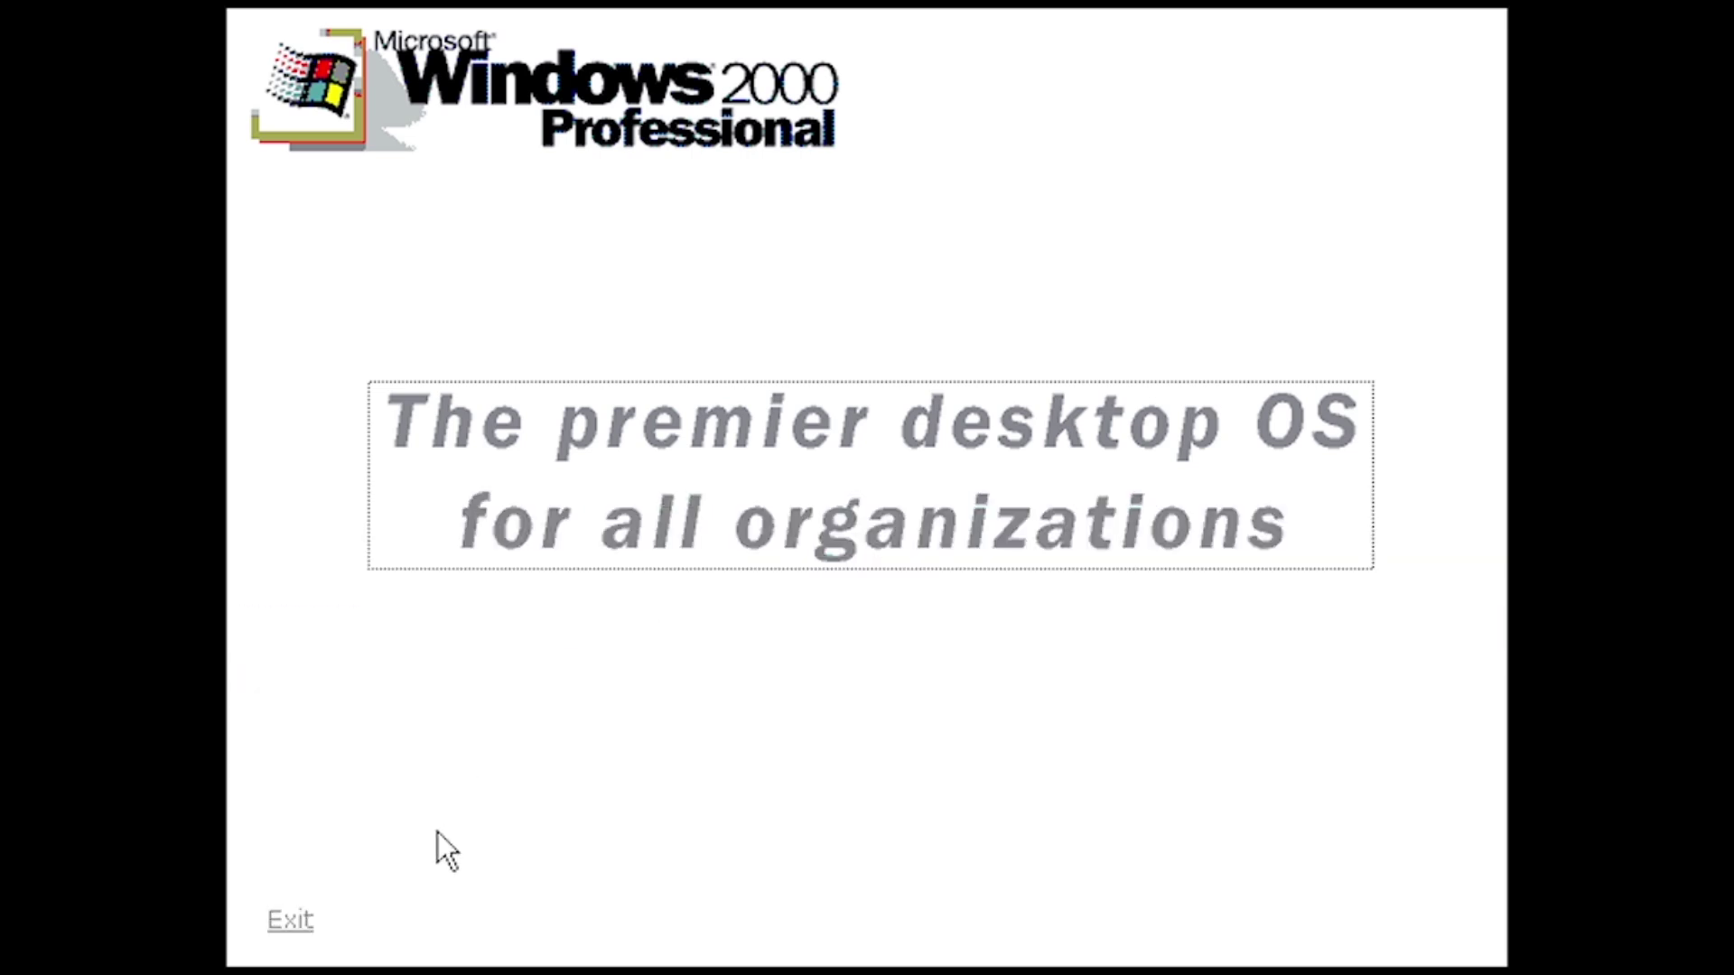
pyautogui.click(289, 921)
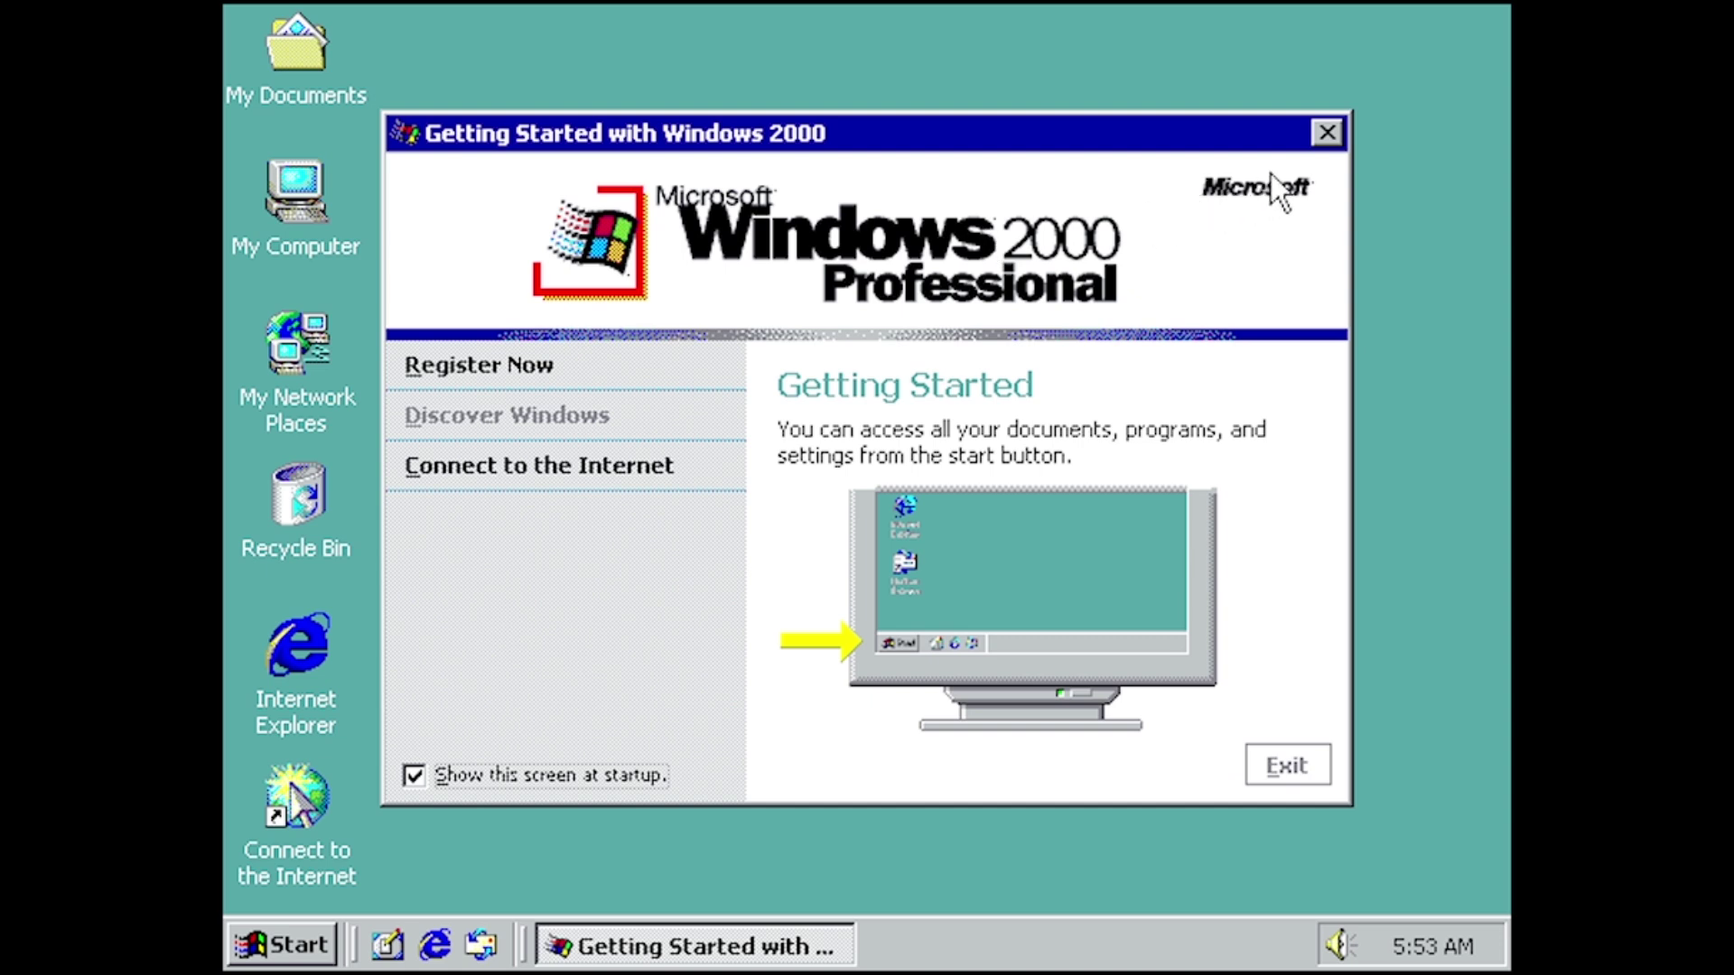
pyautogui.click(1318, 141)
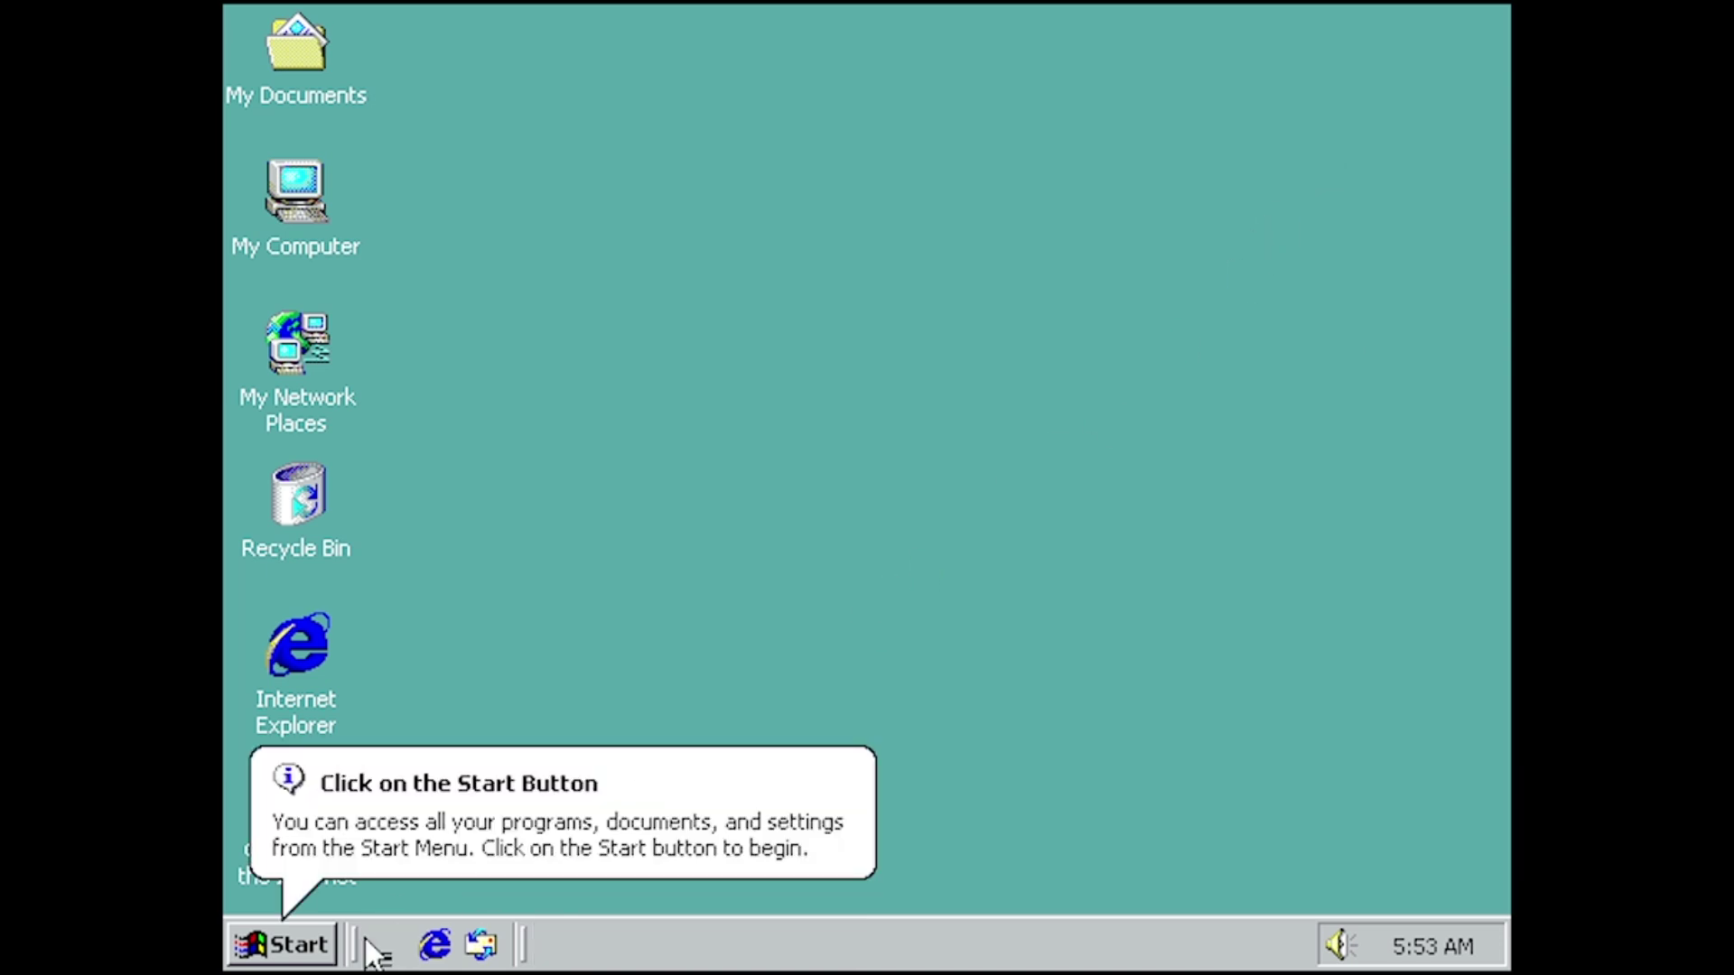
# - Launch Paint from Start > Programs > Accessories and move its window toward the desktop centre
pyautogui.click(283, 929)
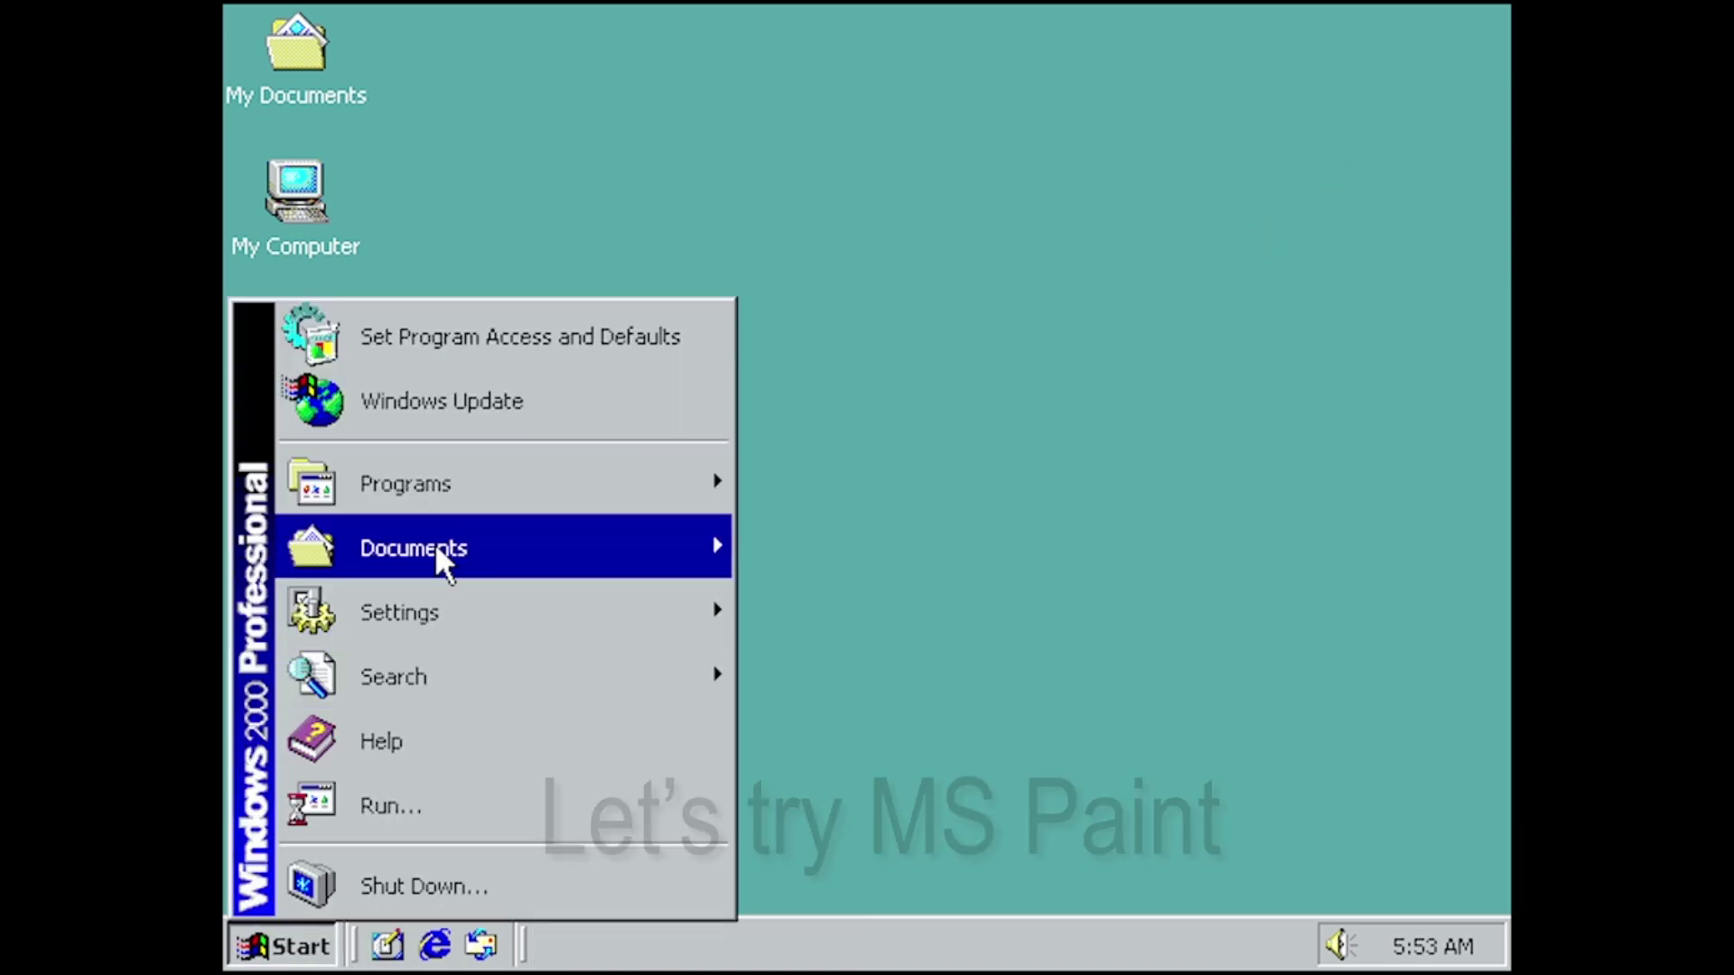
pyautogui.moveTo(491, 475)
pyautogui.moveTo(800, 470)
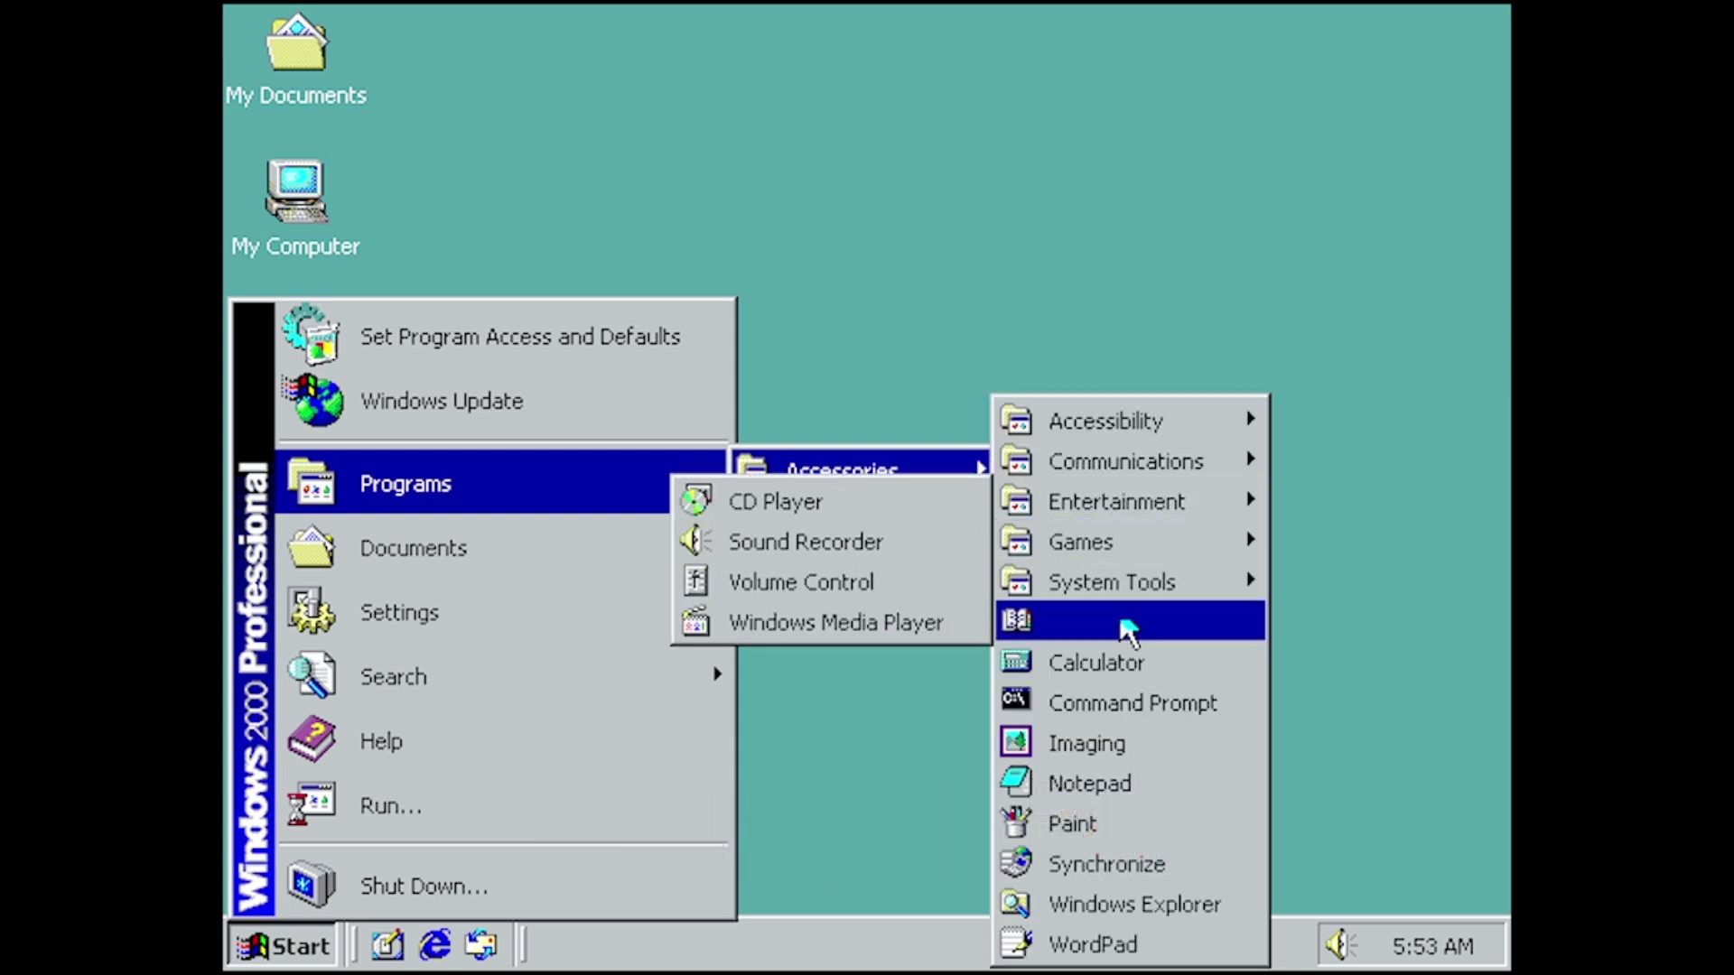
pyautogui.click(1116, 822)
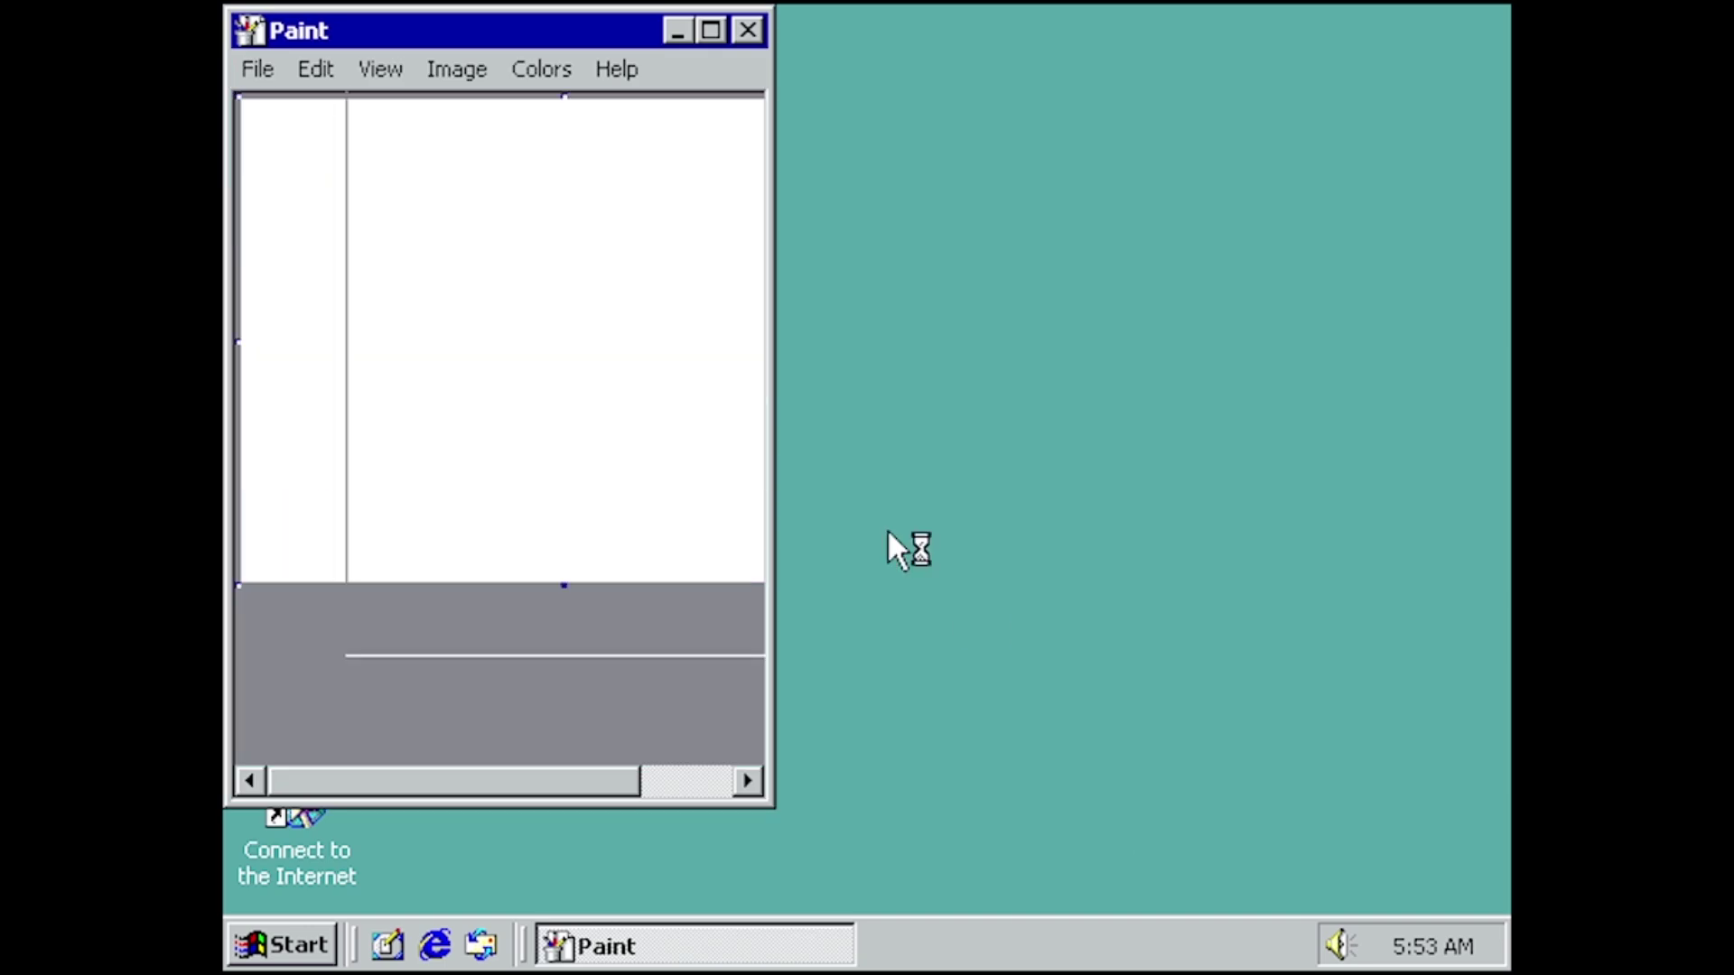
pyautogui.moveTo(543, 24); pyautogui.dragTo(829, 90)
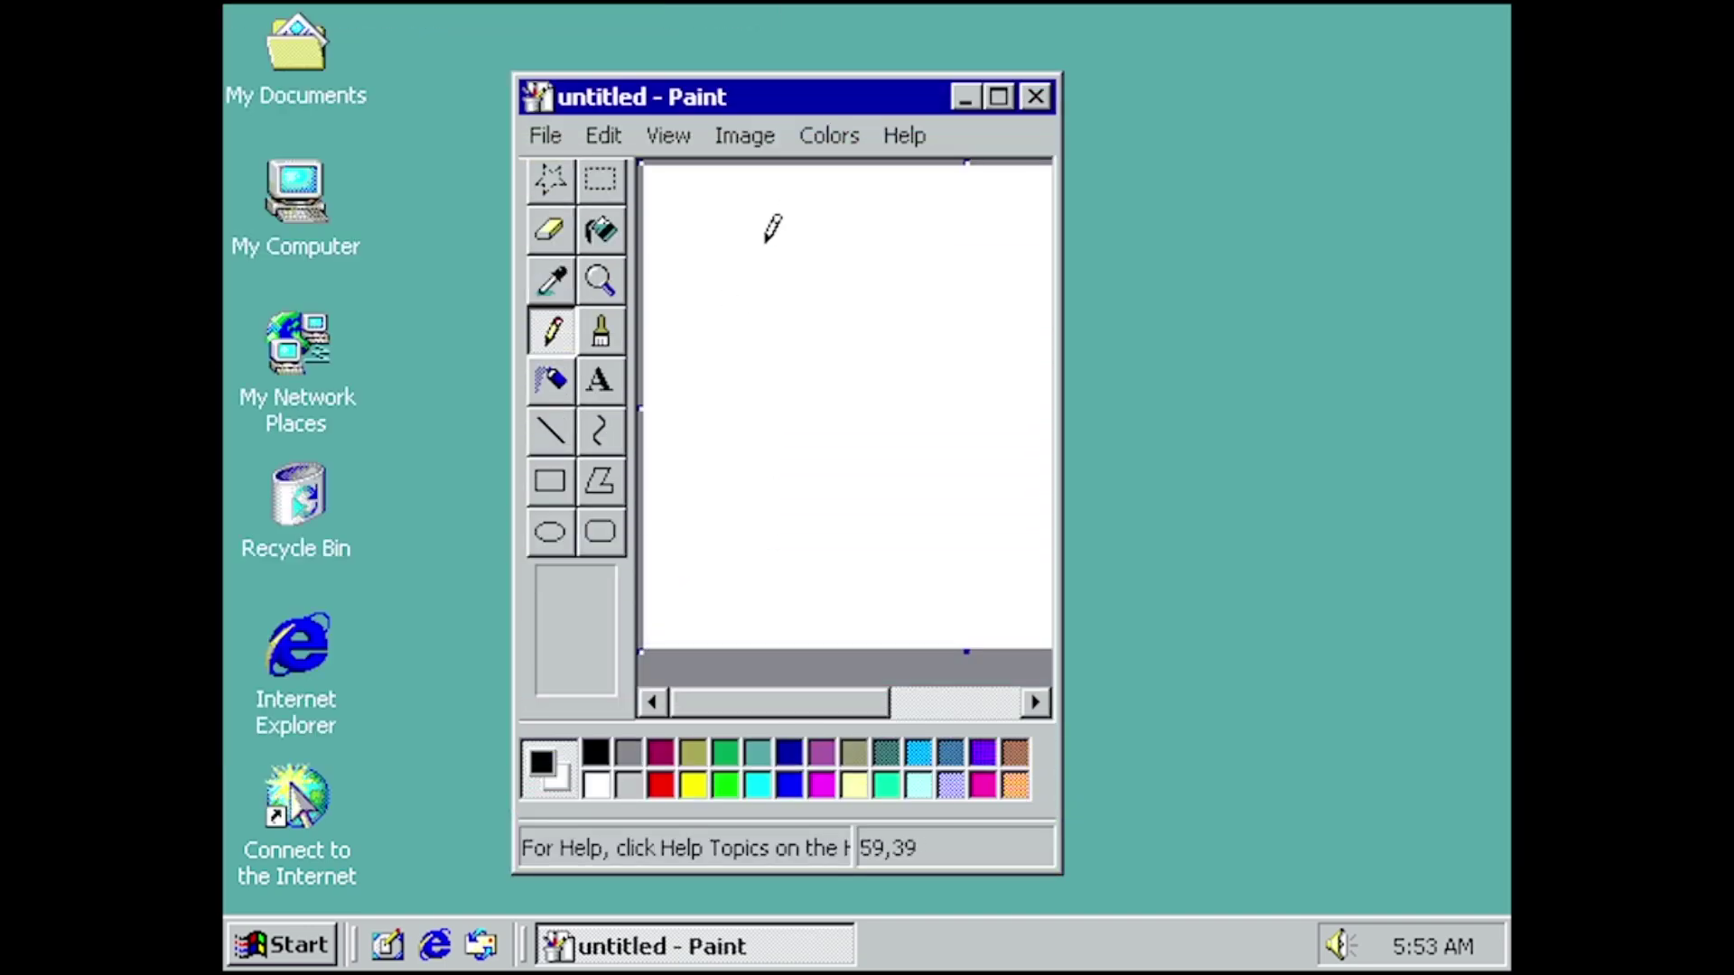
# - Draw a pencil line and D-shaped loop, then close Paint without saving
pyautogui.moveTo(762, 361); pyautogui.dragTo(645, 340)
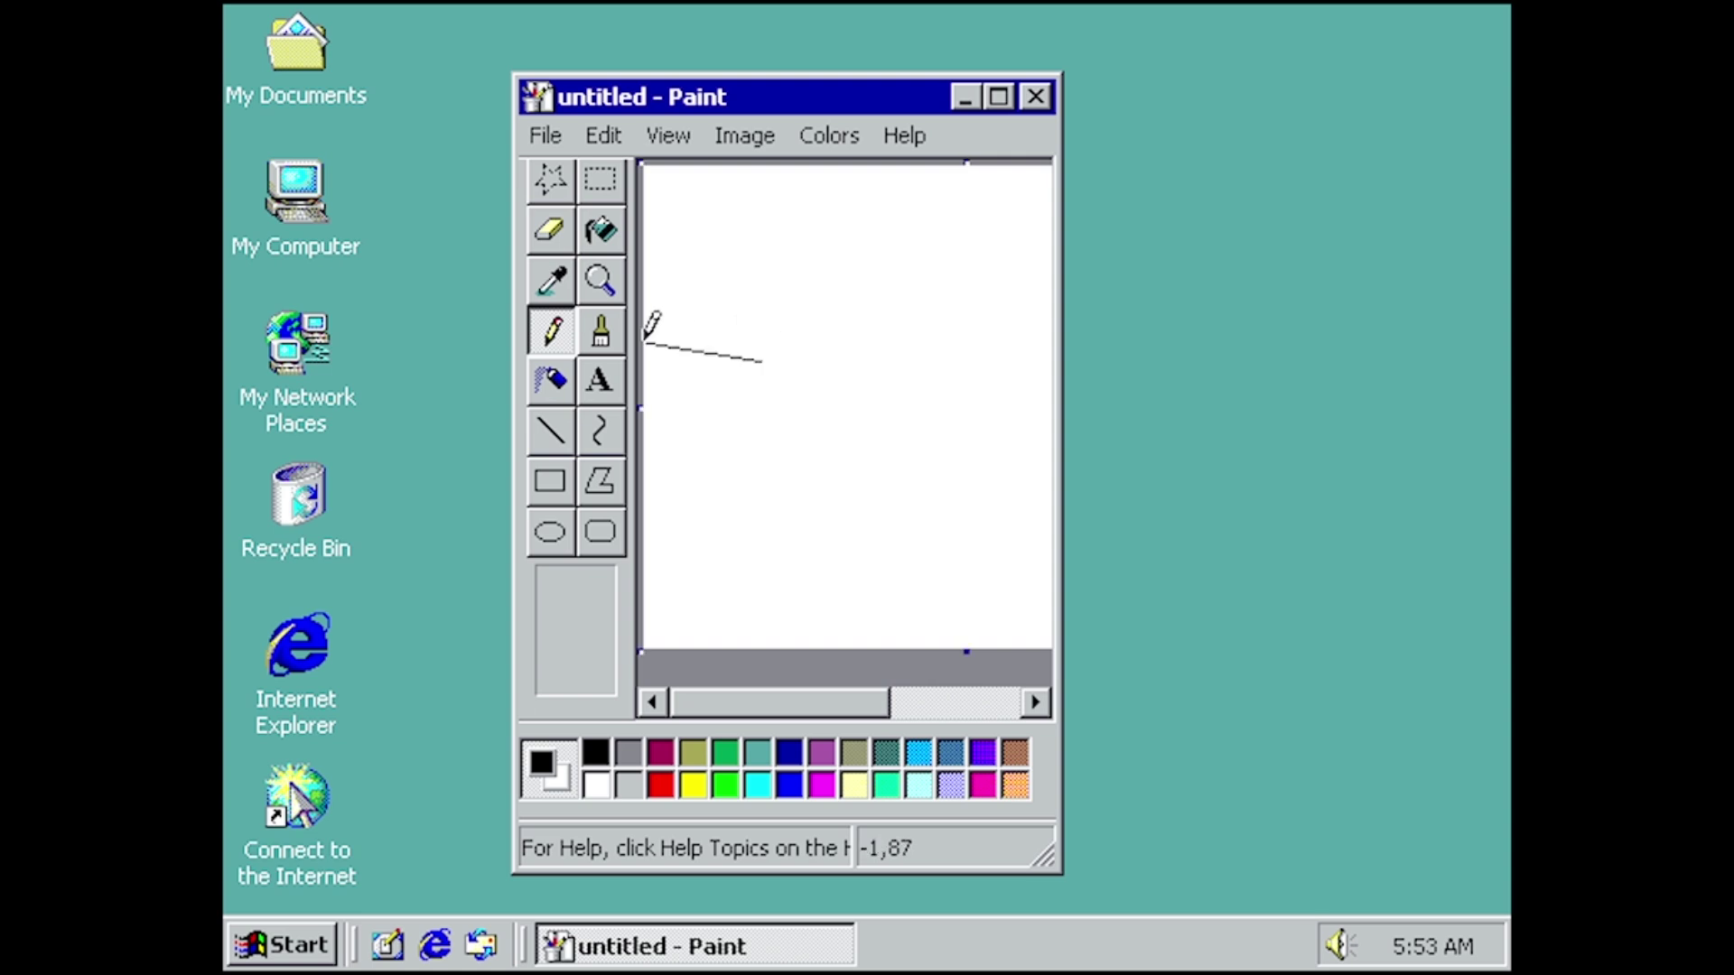
pyautogui.moveTo(881, 345)
pyautogui.mouseDown()
pyautogui.moveTo(788, 267)
pyautogui.moveTo(891, 394)
pyautogui.mouseUp()
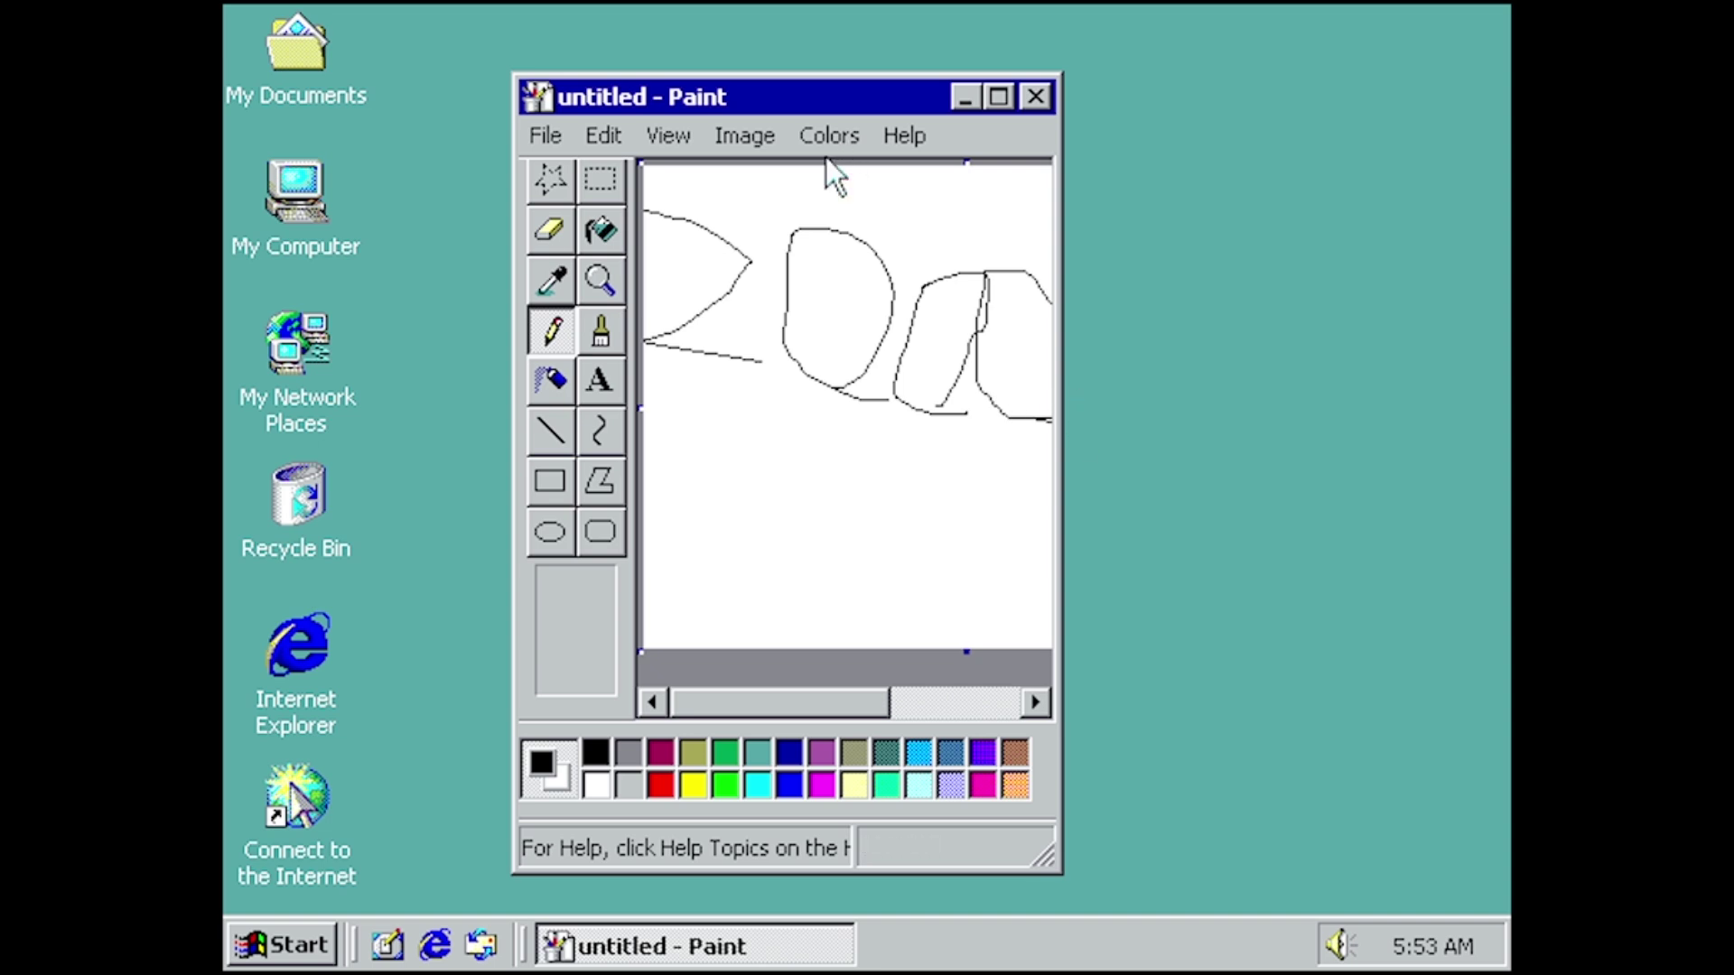
pyautogui.click(1028, 92)
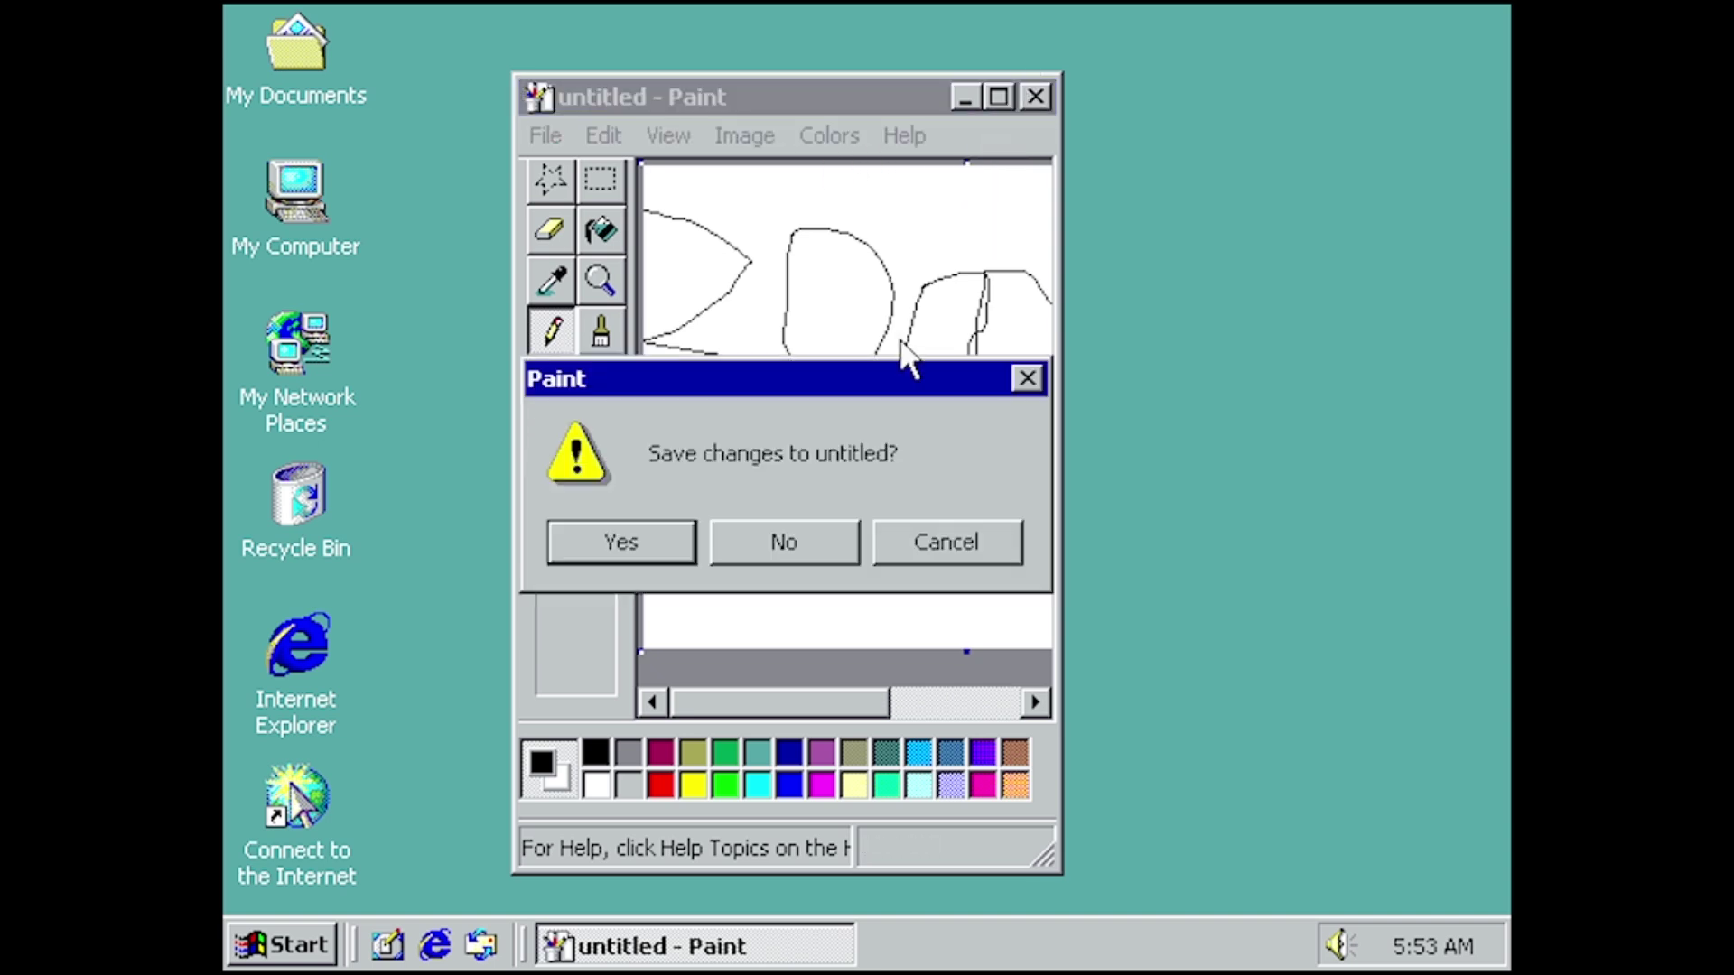
pyautogui.click(800, 545)
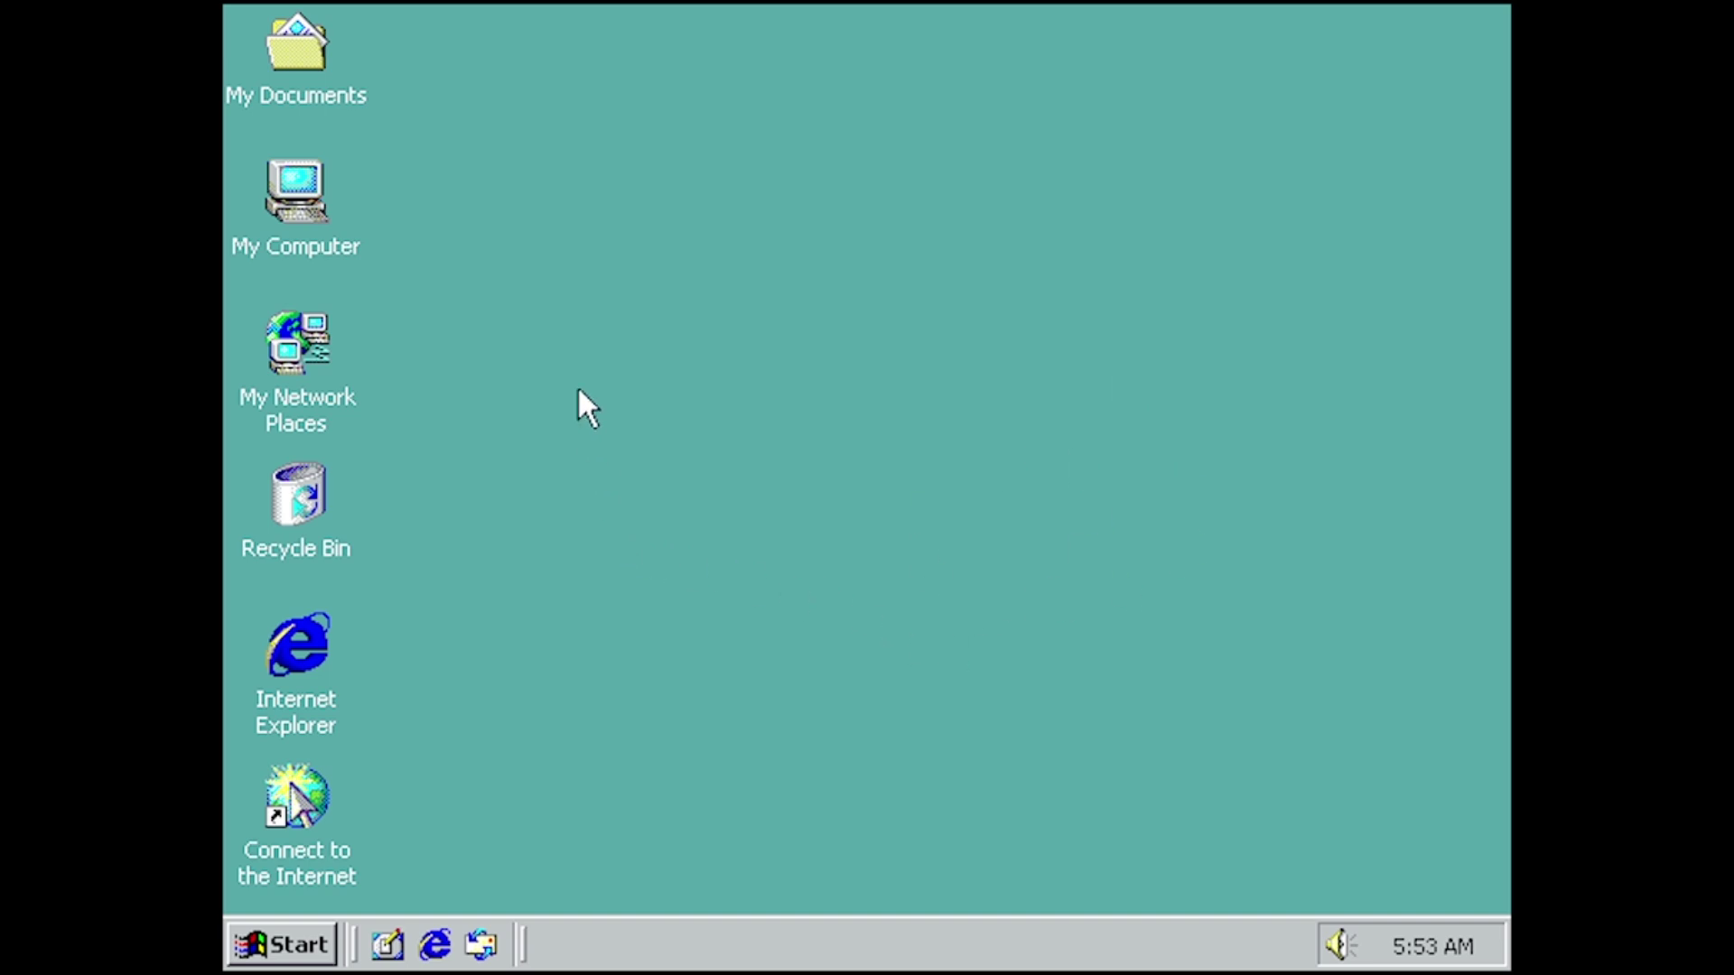
# - Go from My Computer into Control Panel and open Sounds and Multimedia Properties
pyautogui.doubleClick(312, 162)
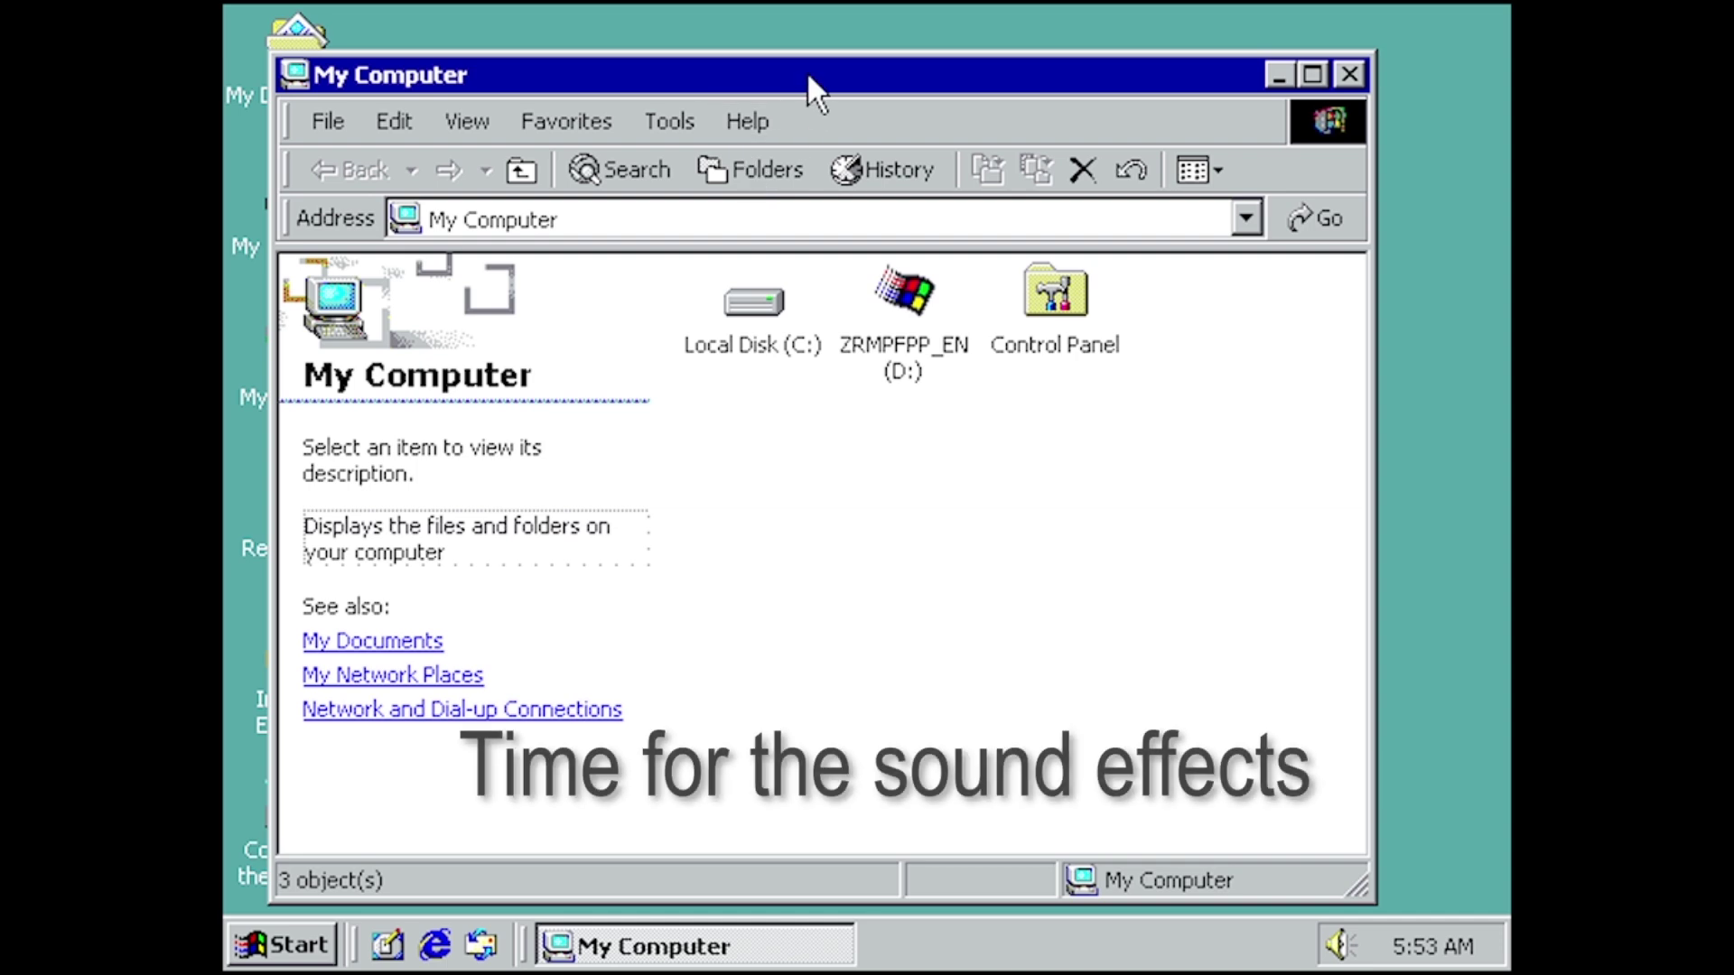
pyautogui.moveTo(805, 71); pyautogui.dragTo(837, 57)
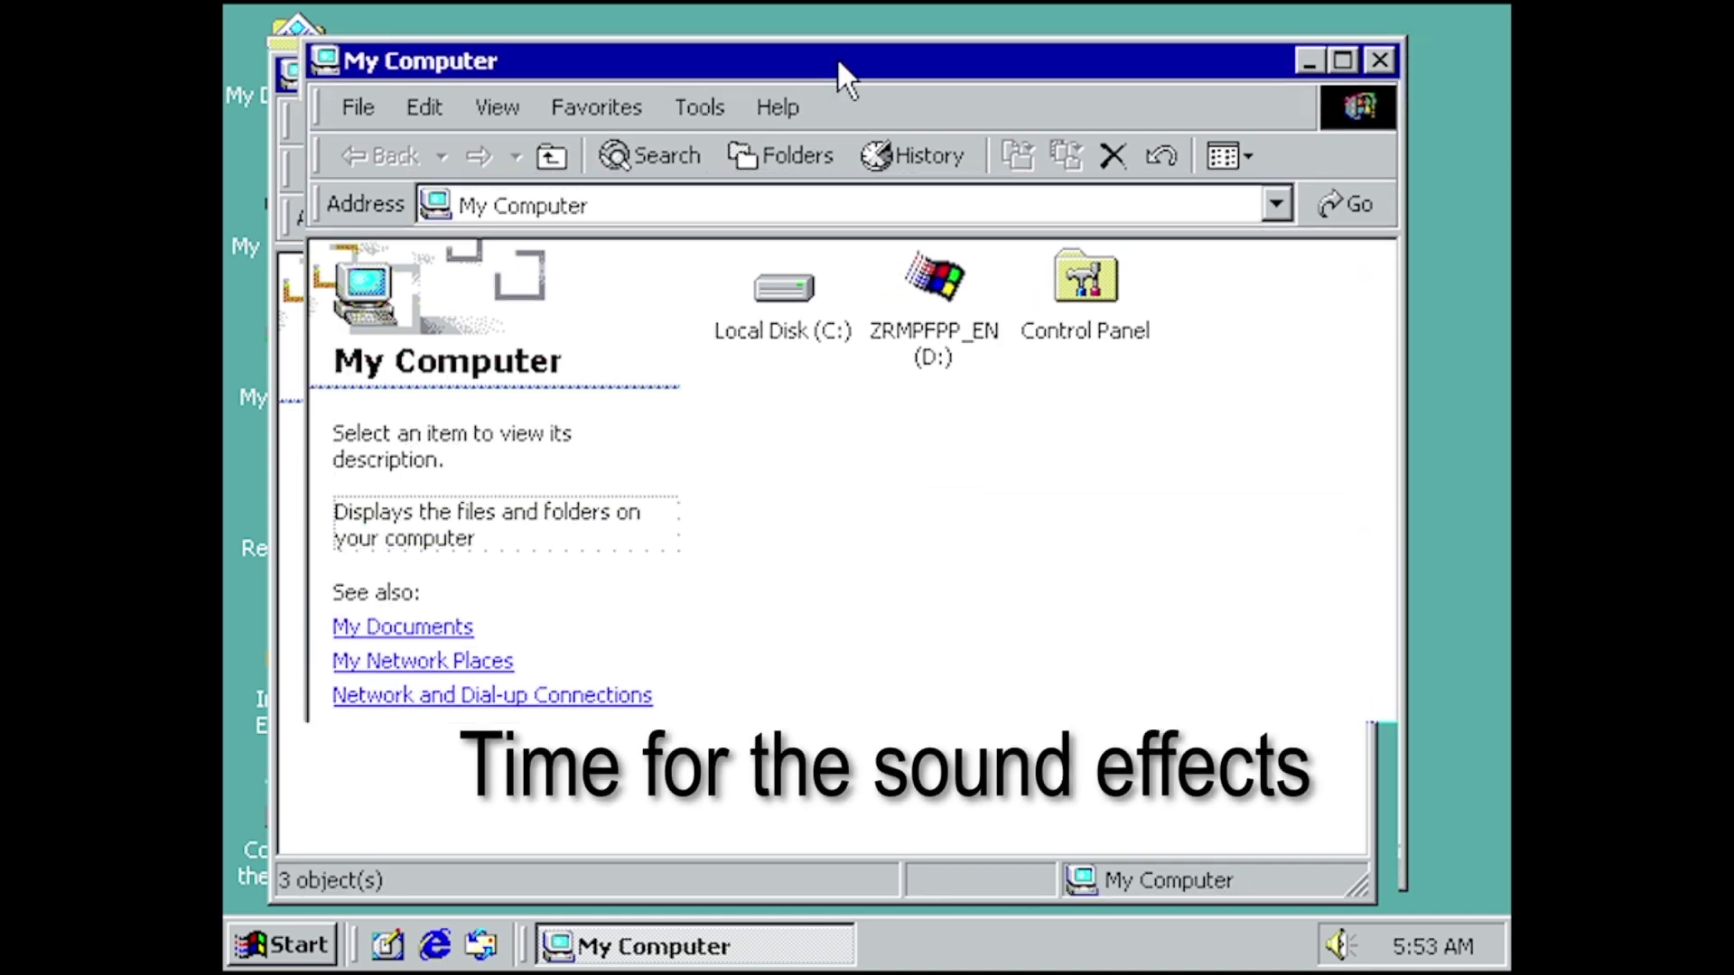
pyautogui.doubleClick(1084, 278)
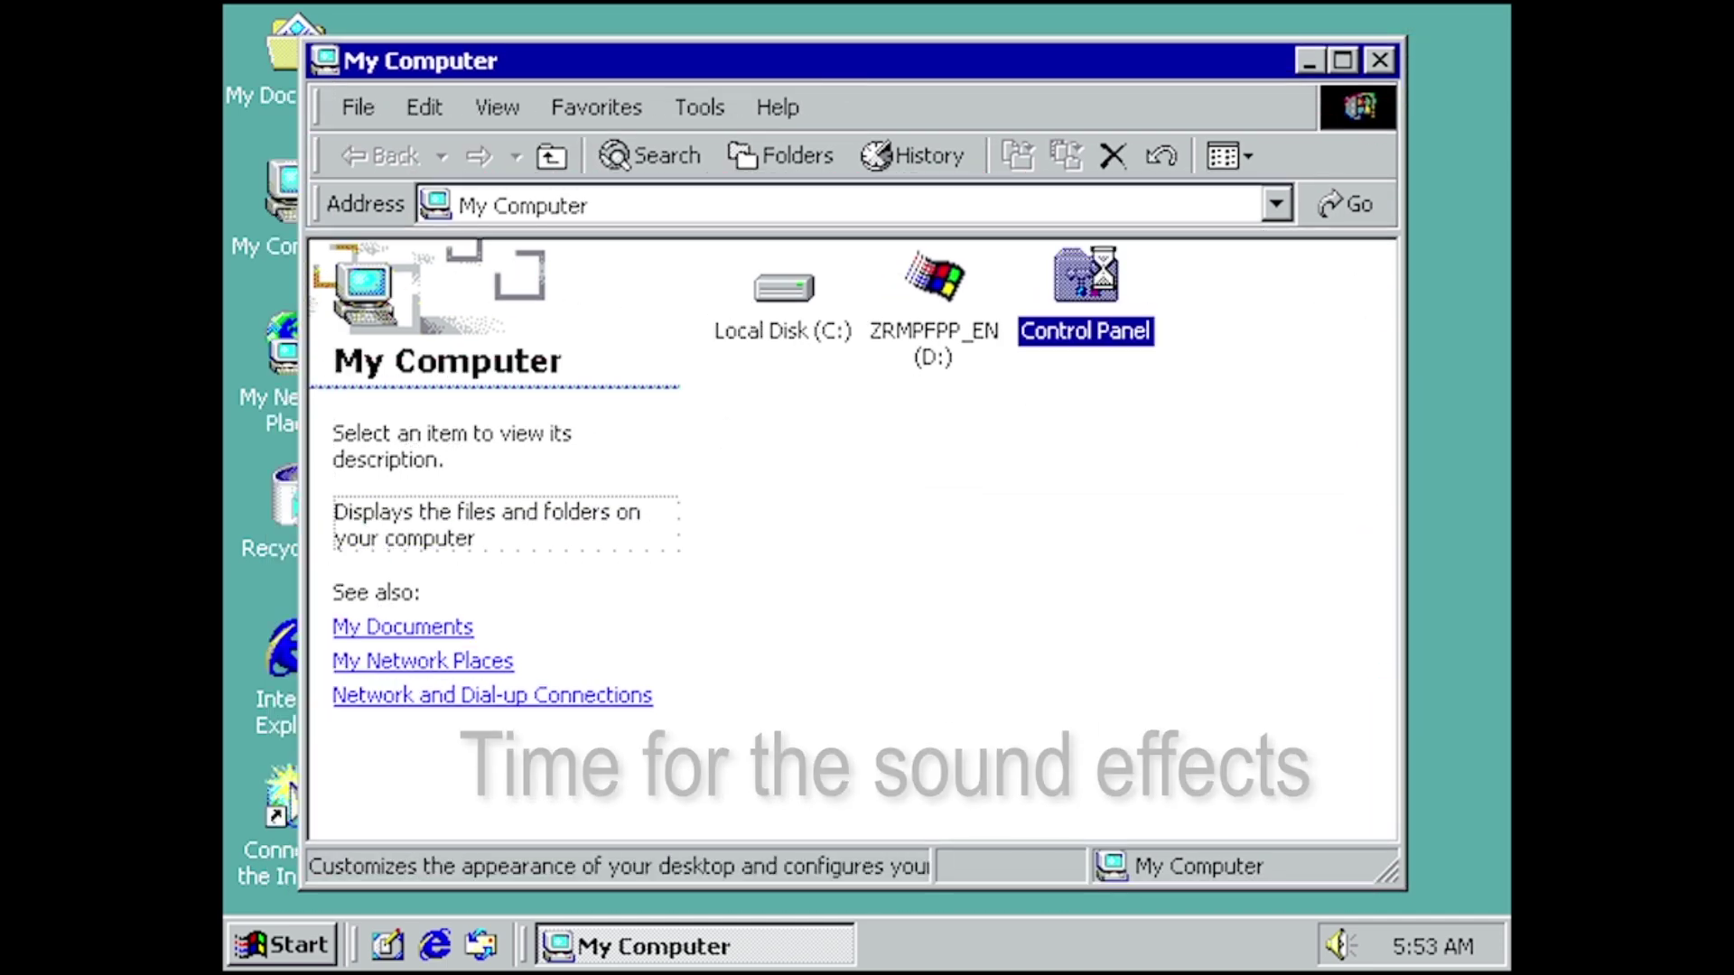
pyautogui.scroll(-3, 898, 520)
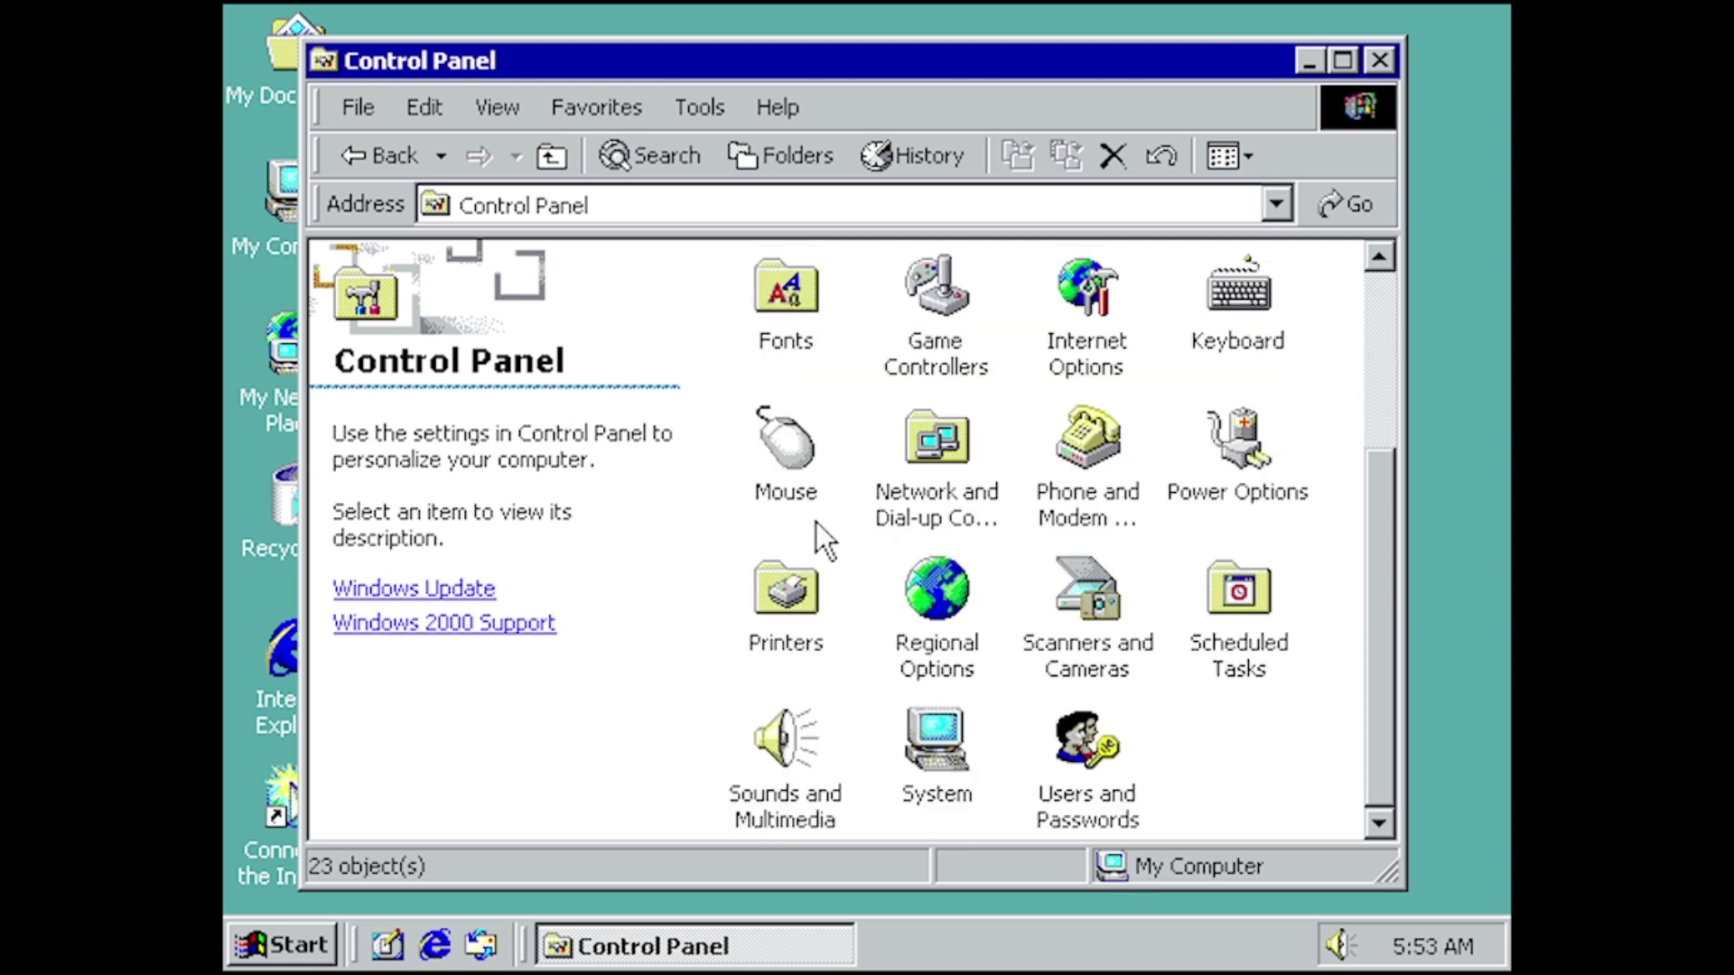
pyautogui.doubleClick(795, 736)
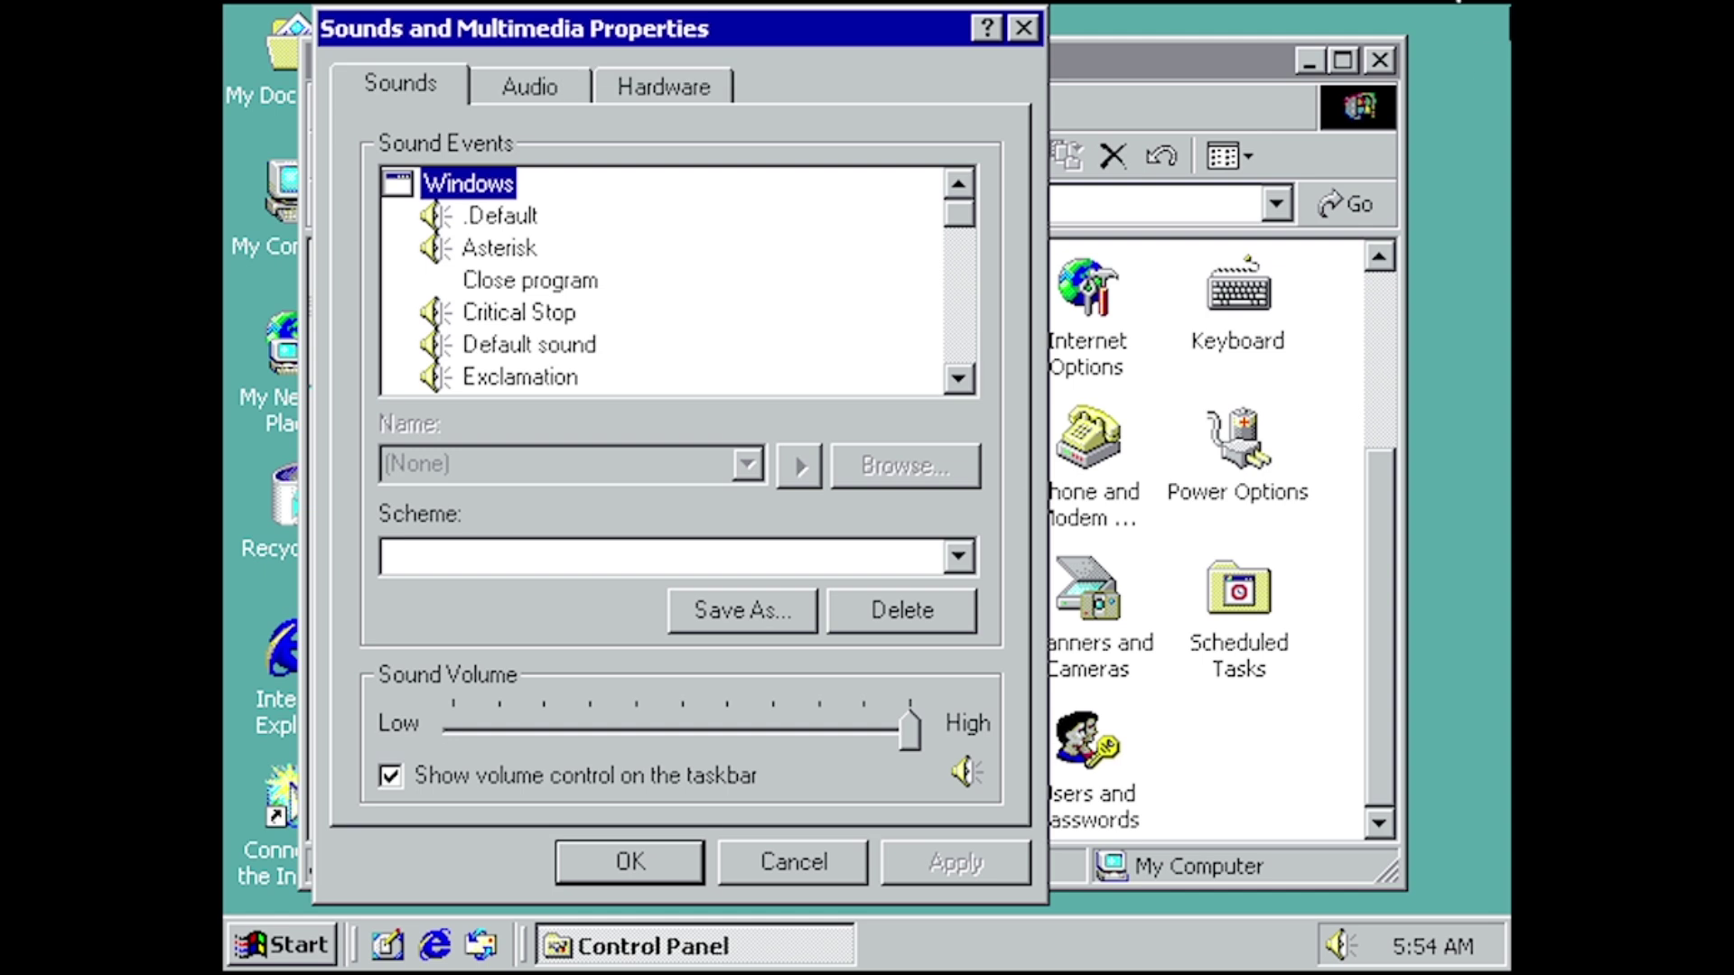
# - Close Control Panel and preview the .Default, Asterisk, Critical Stop, Default and Exclamation sounds
pyautogui.click(1391, 57)
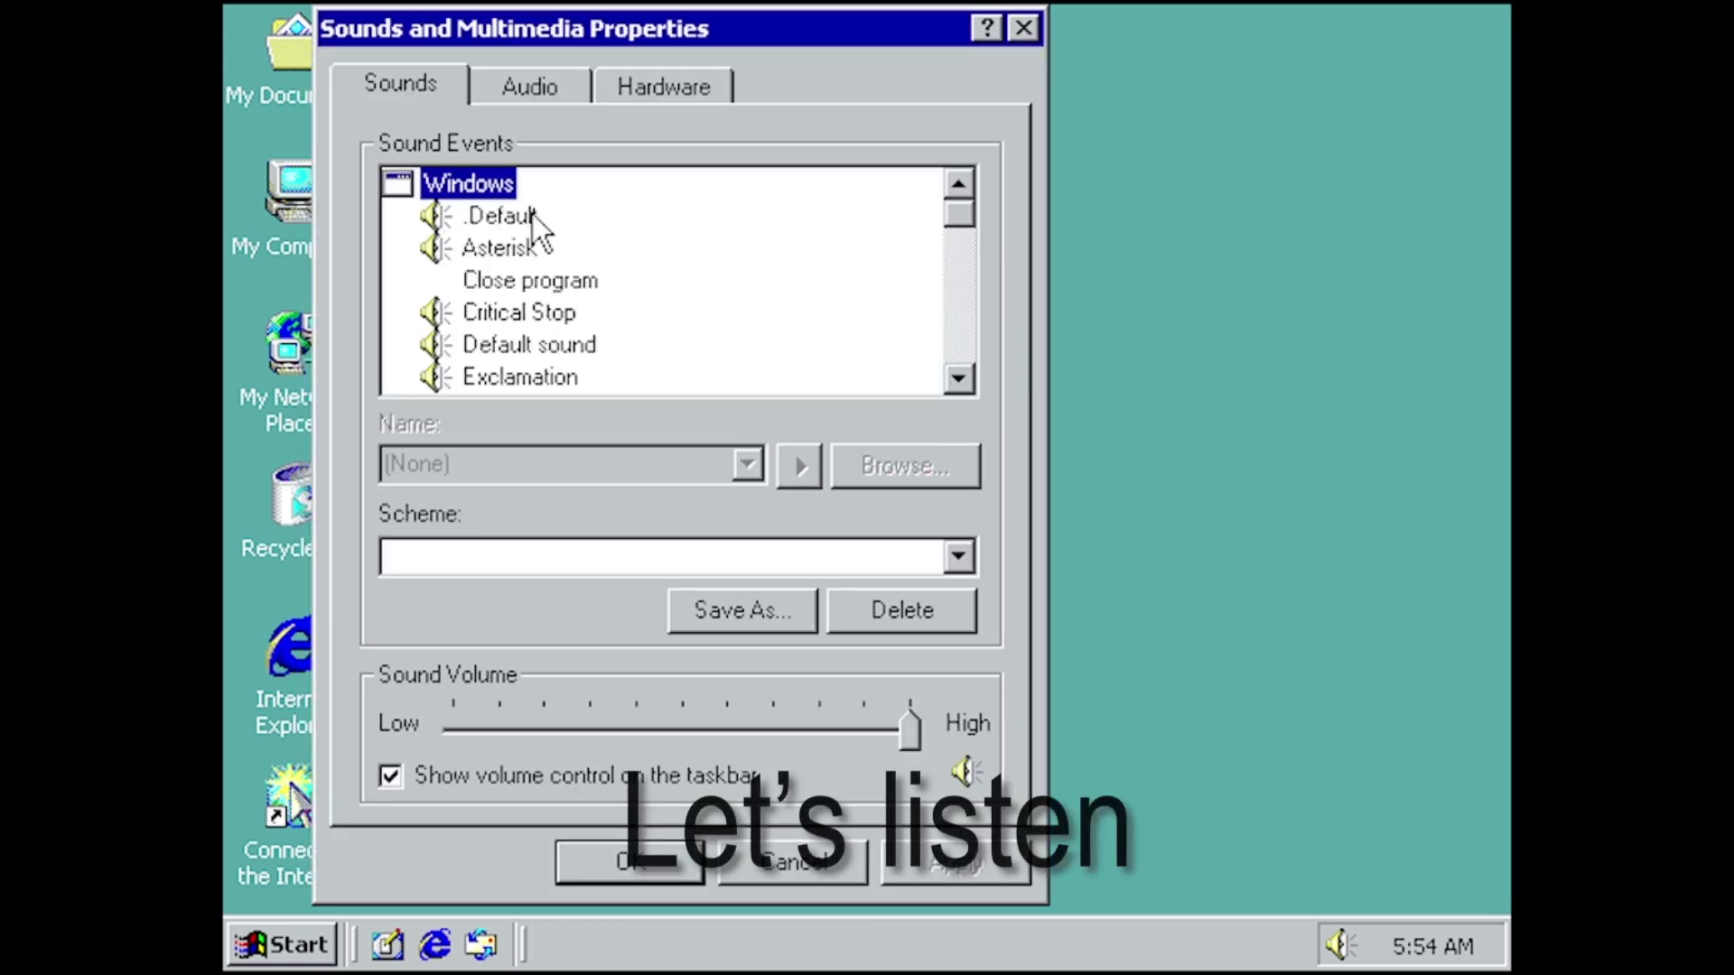
pyautogui.click(502, 215)
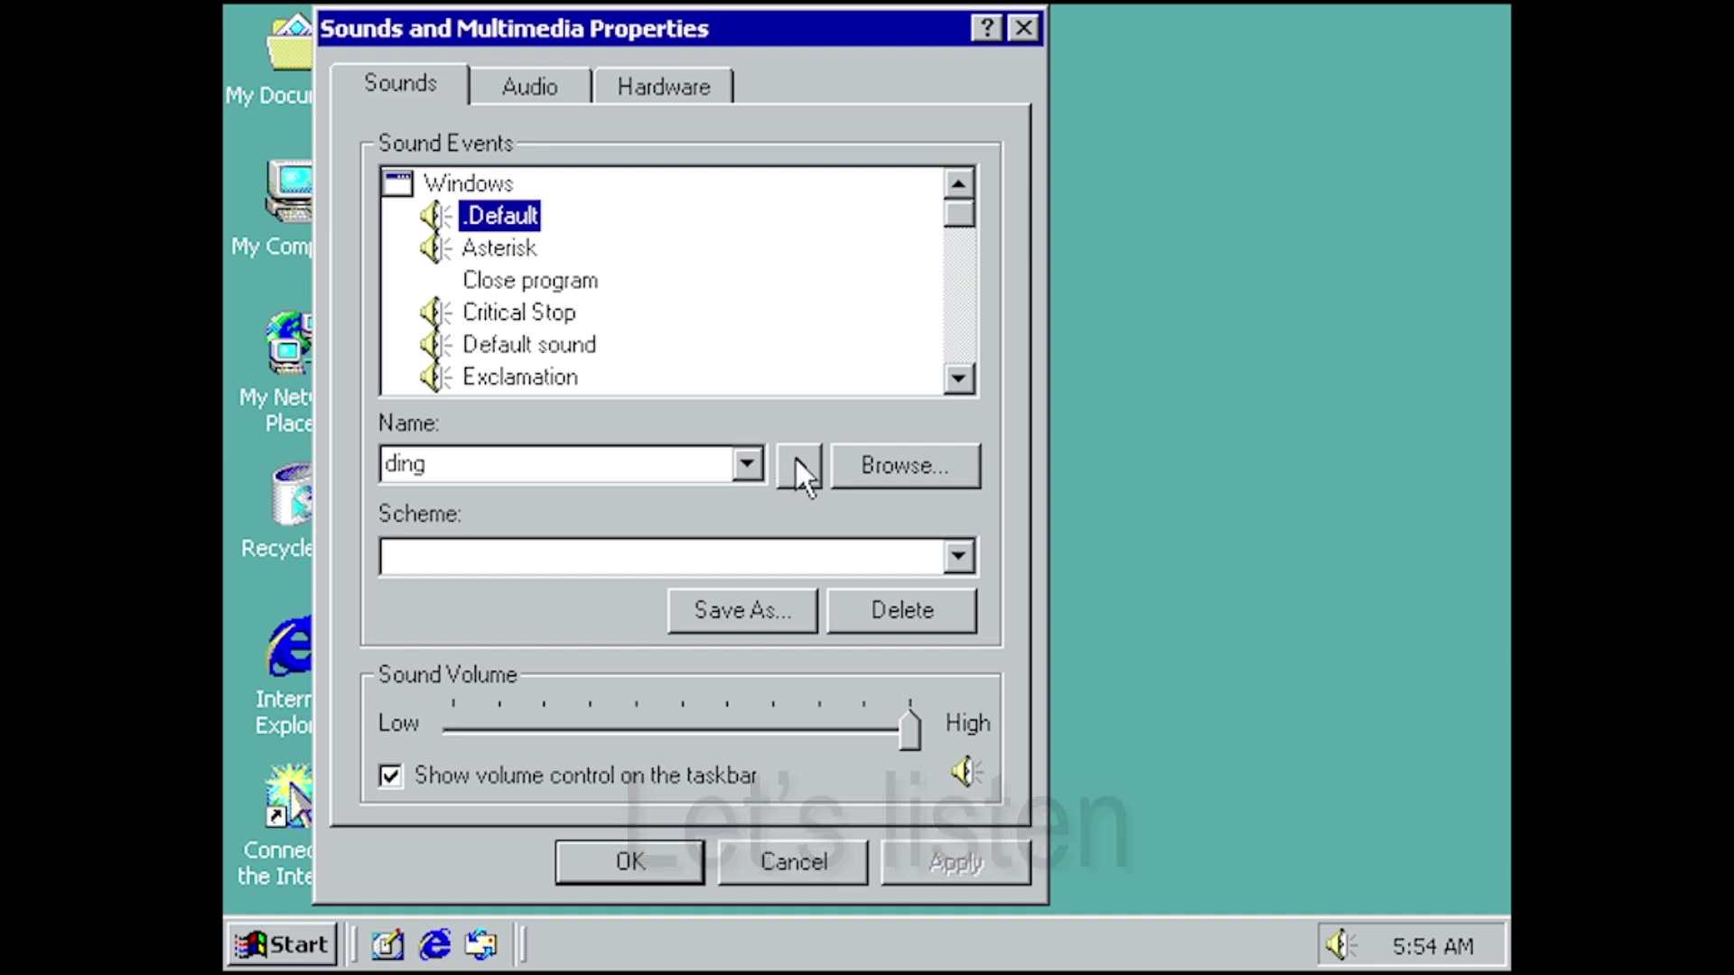
pyautogui.click(798, 466)
pyautogui.click(522, 251)
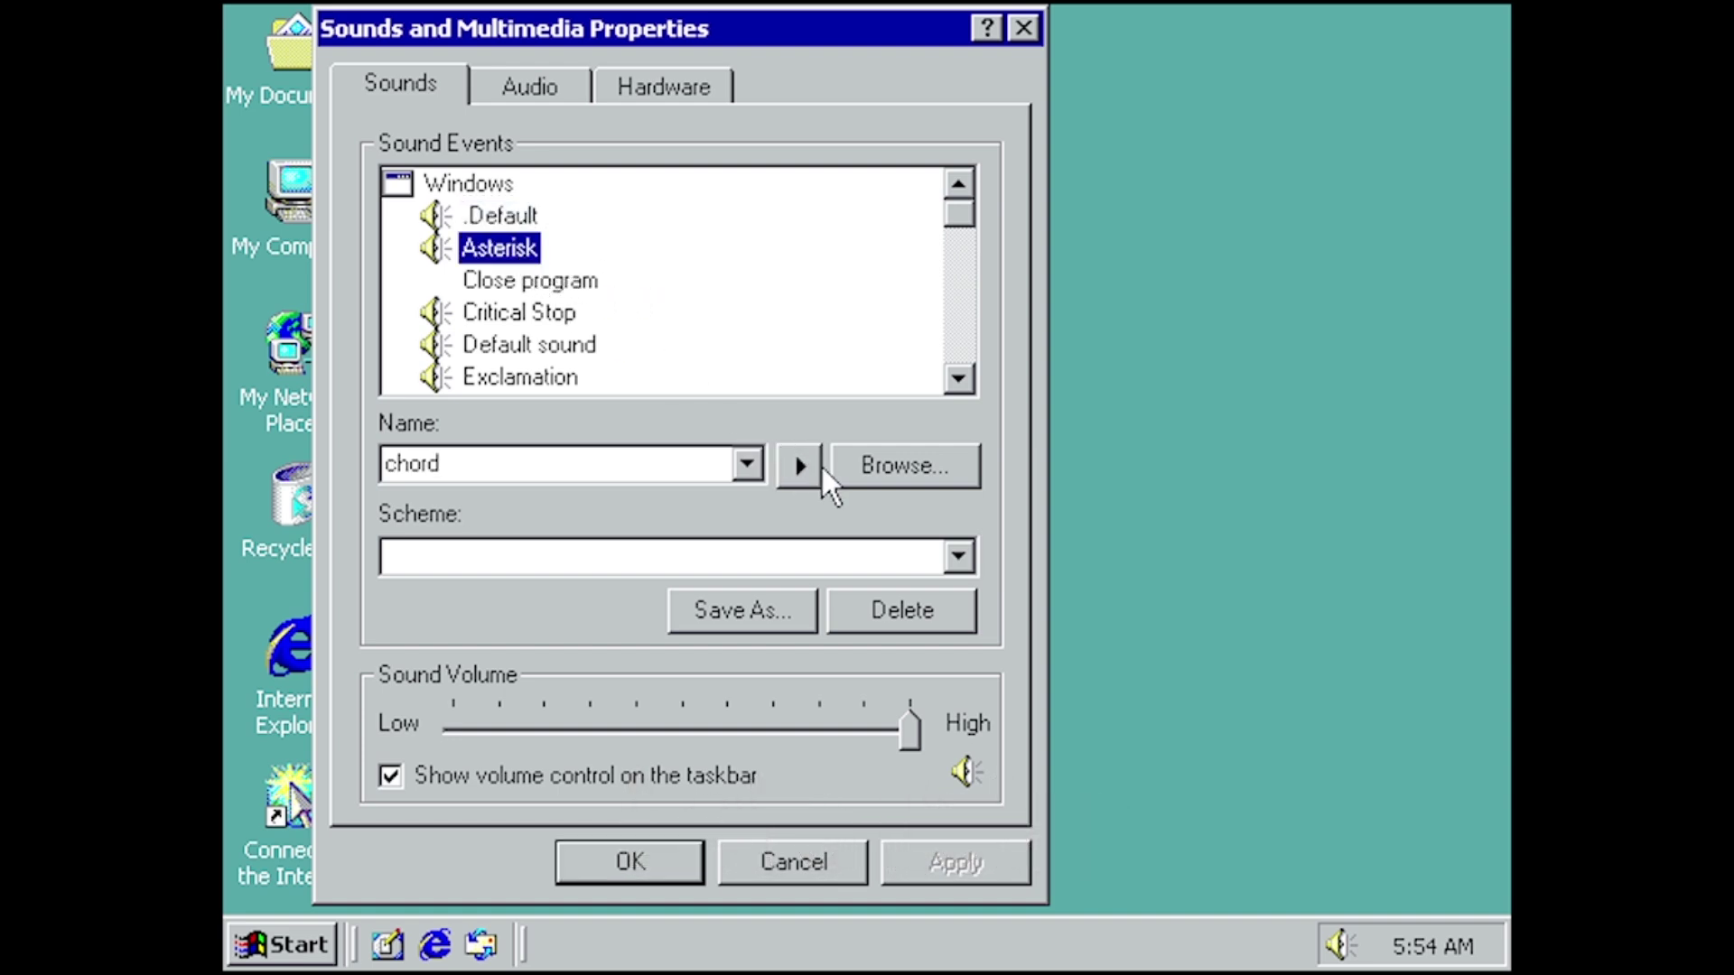
pyautogui.click(816, 462)
pyautogui.click(555, 323)
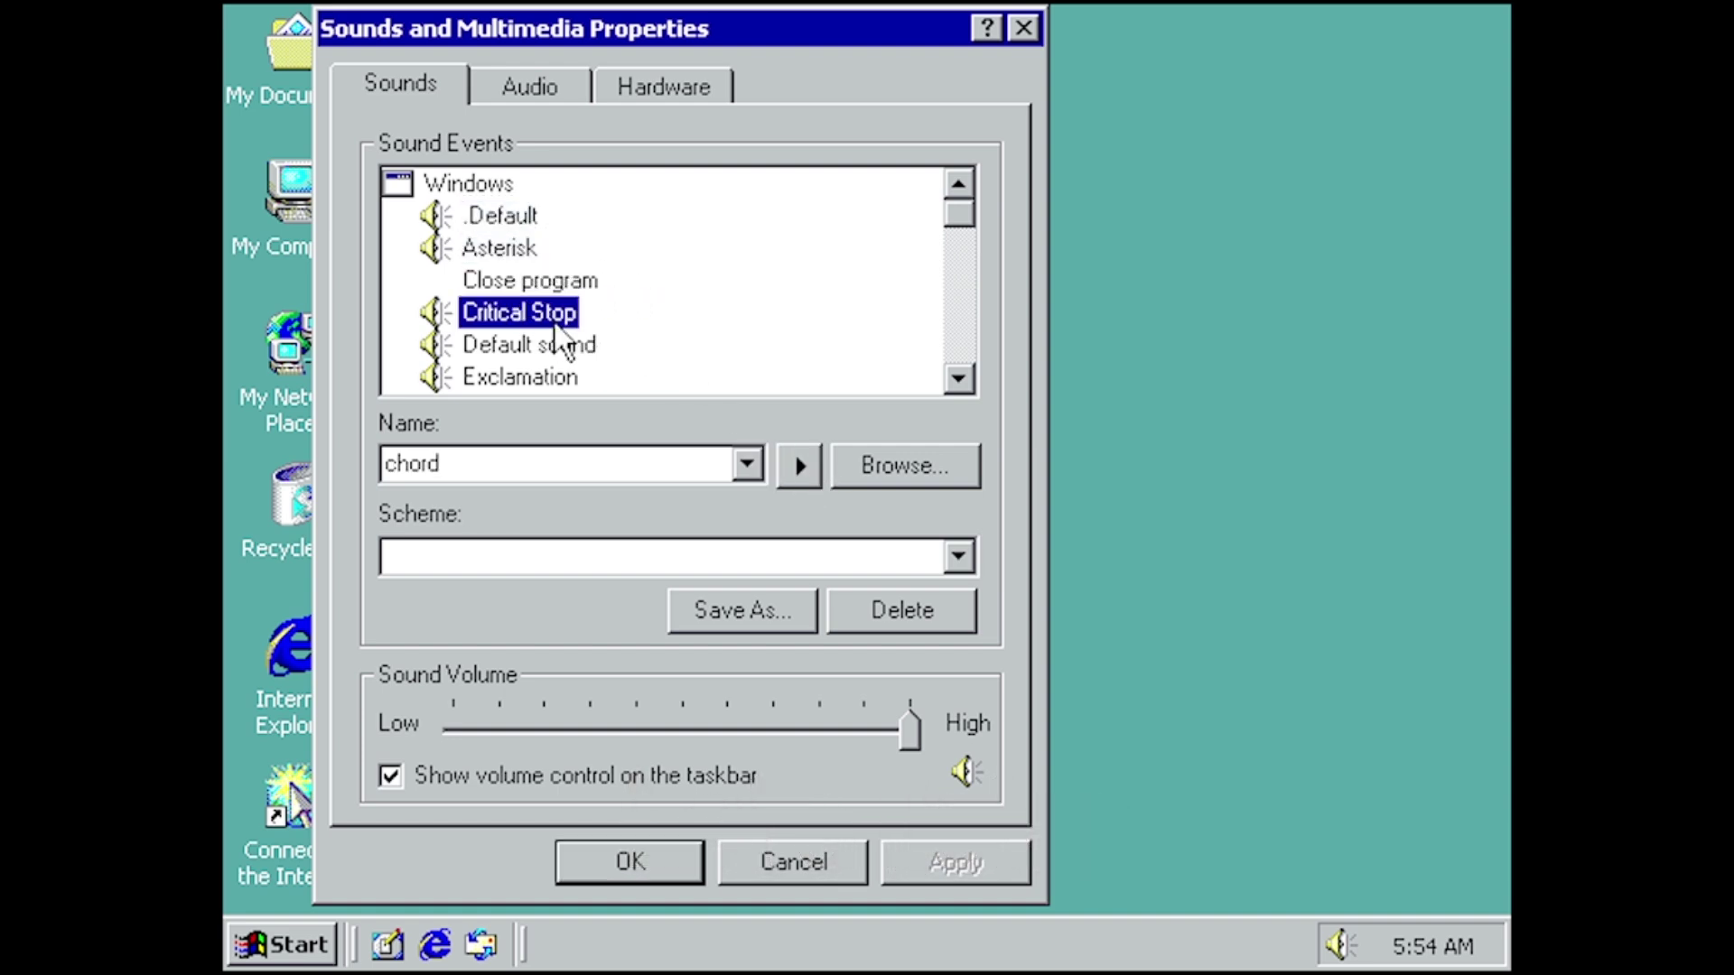
pyautogui.click(800, 466)
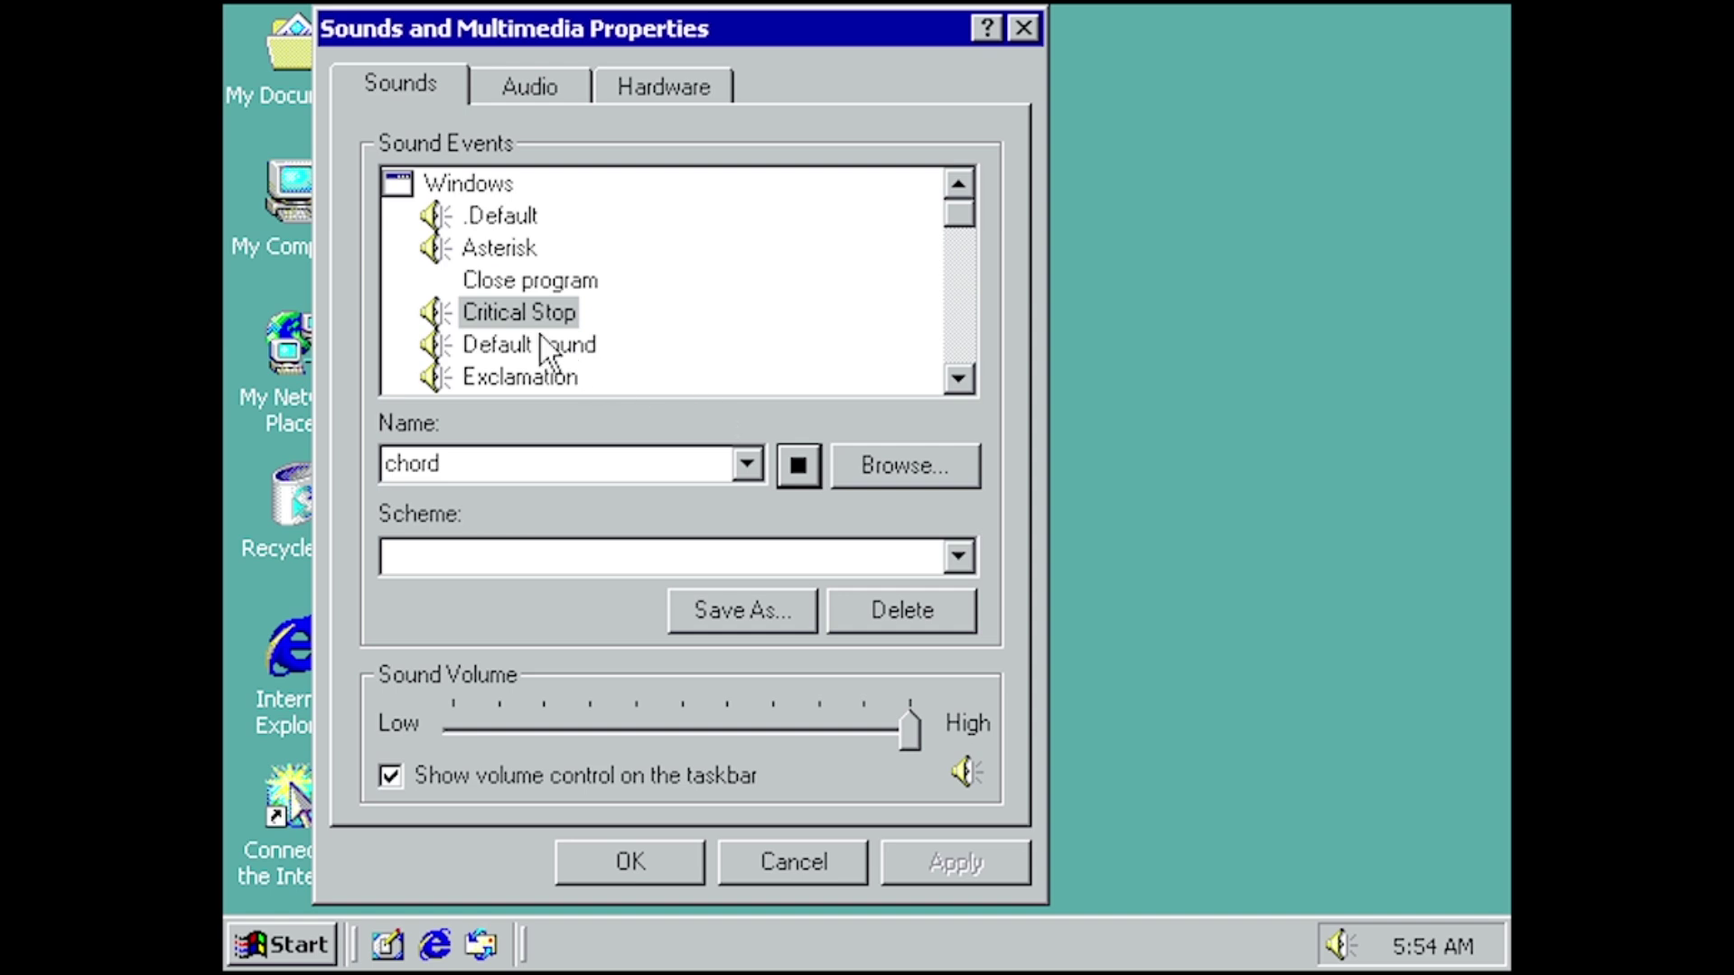
pyautogui.click(540, 344)
pyautogui.click(803, 465)
pyautogui.click(554, 377)
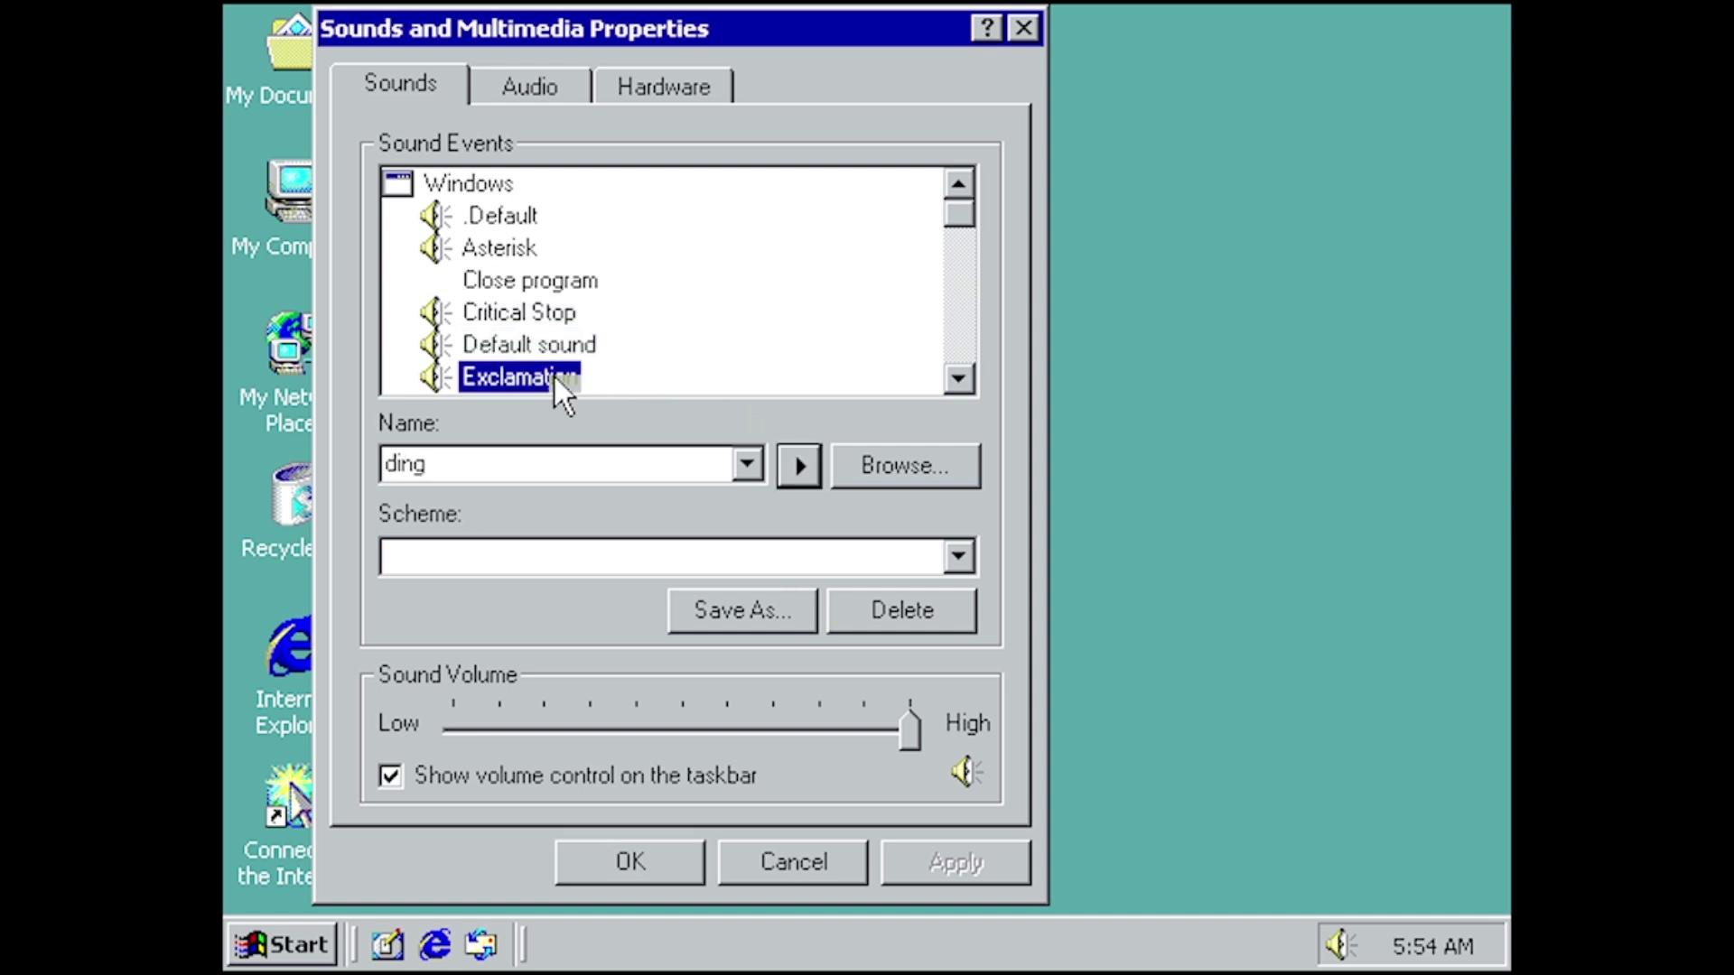
pyautogui.click(813, 456)
pyautogui.click(961, 366)
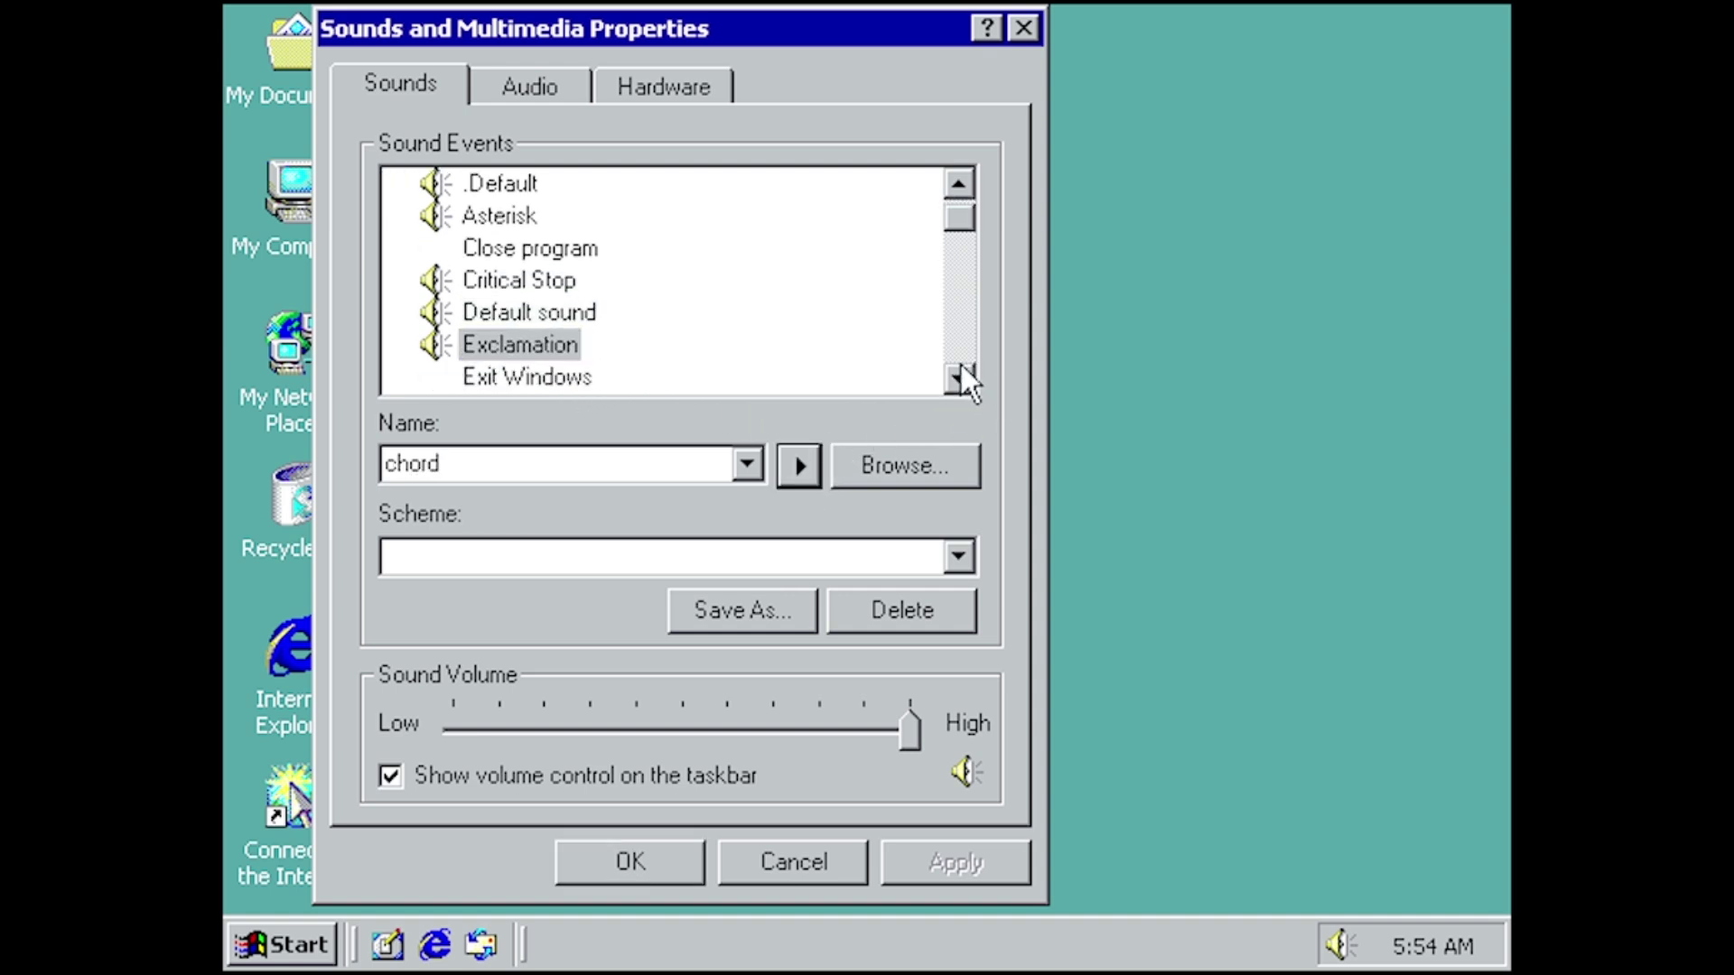
pyautogui.click(960, 367)
pyautogui.click(961, 366)
pyautogui.click(960, 366)
pyautogui.click(960, 366)
pyautogui.click(961, 367)
pyautogui.click(961, 367)
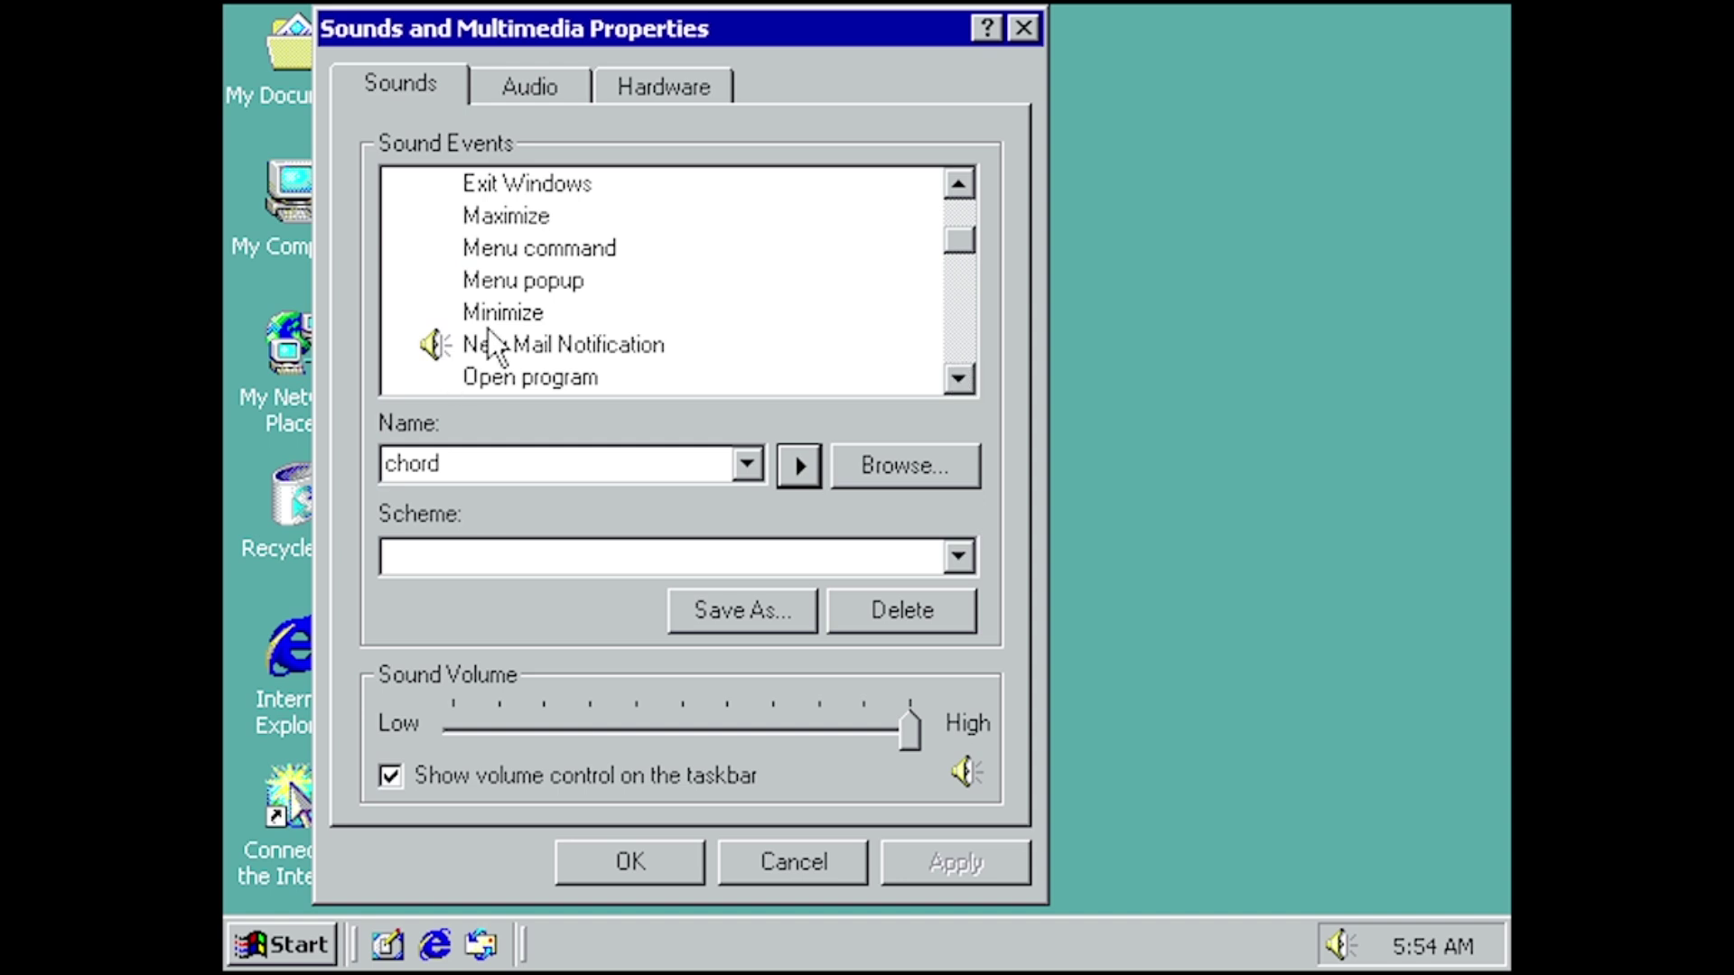
# - Preview the New Mail Notification, Question and Start Windows (Windows Logon Sound) event sounds
pyautogui.click(492, 344)
pyautogui.click(799, 467)
pyautogui.click(950, 383)
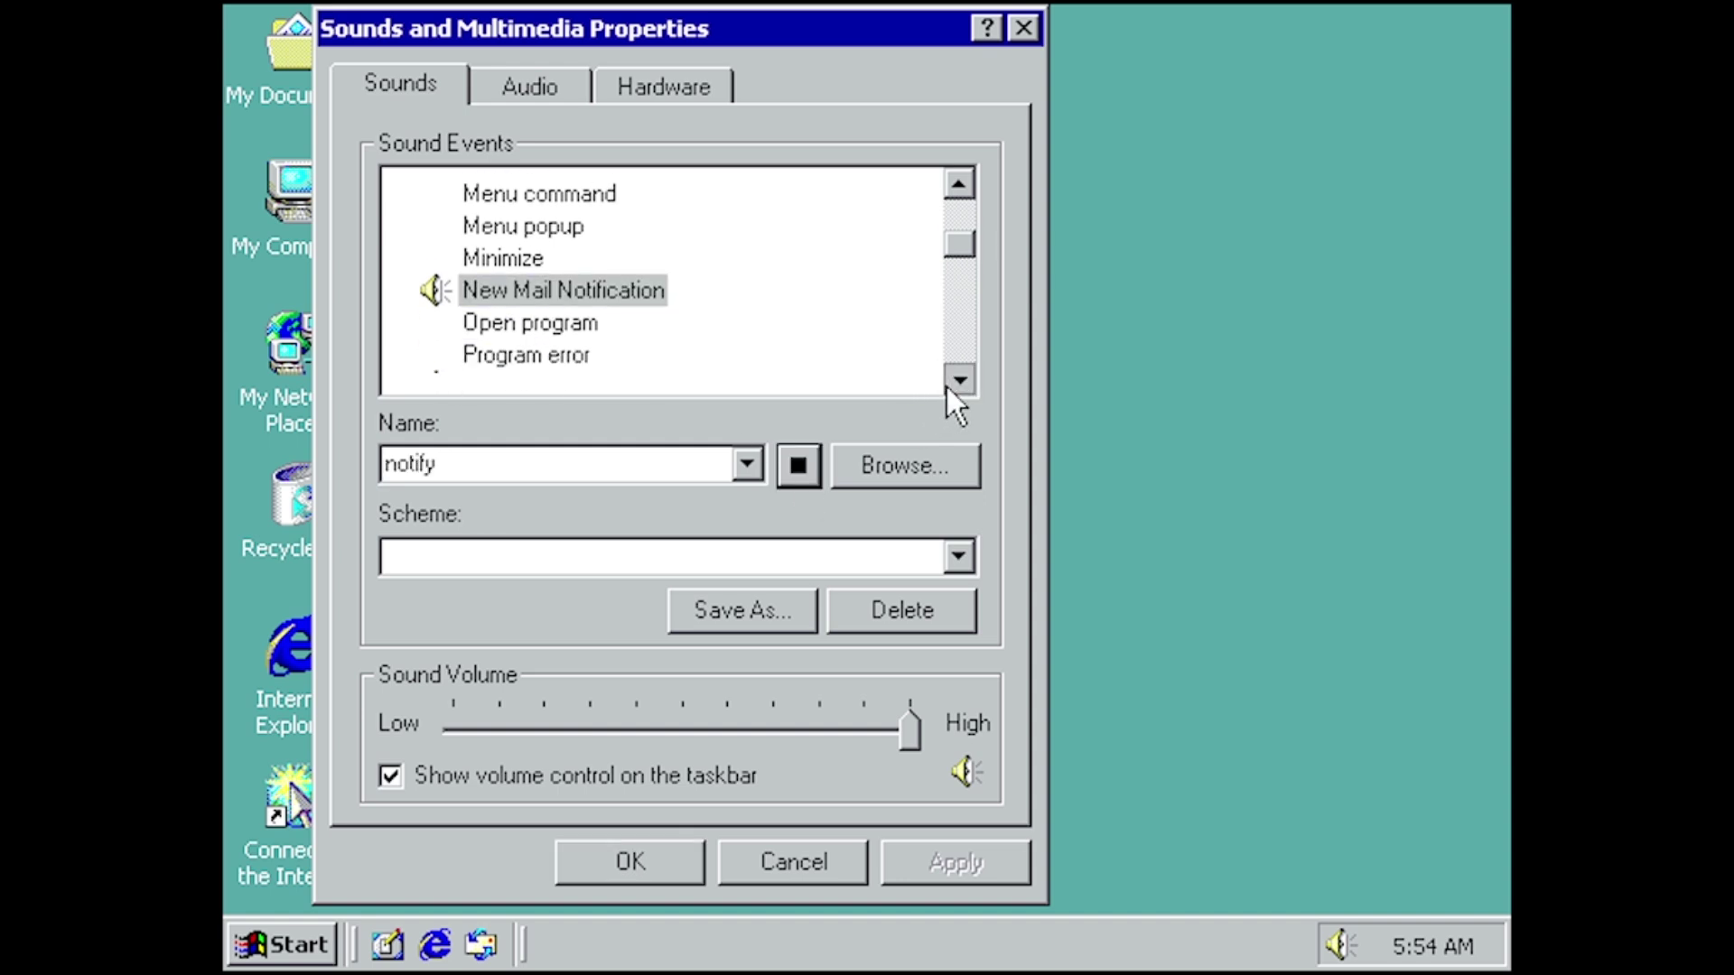
pyautogui.click(947, 383)
pyautogui.click(947, 383)
pyautogui.click(947, 383)
pyautogui.click(948, 382)
pyautogui.click(519, 251)
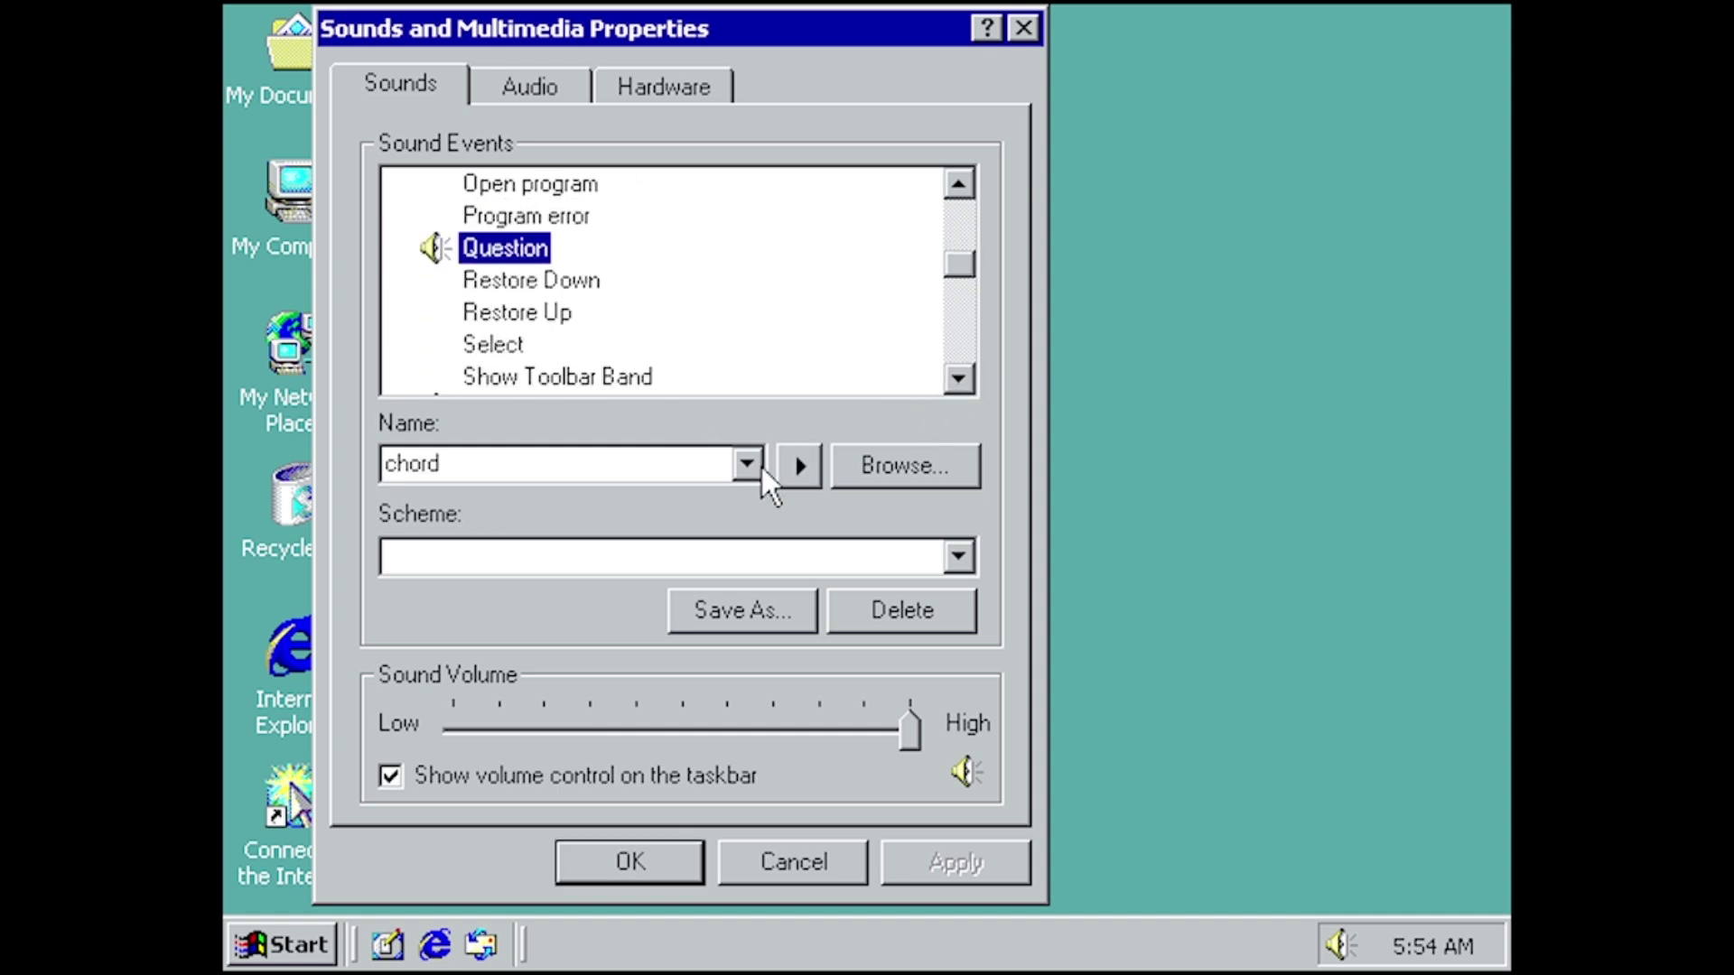
pyautogui.click(798, 466)
pyautogui.click(968, 374)
pyautogui.click(968, 374)
pyautogui.click(968, 374)
pyautogui.click(968, 374)
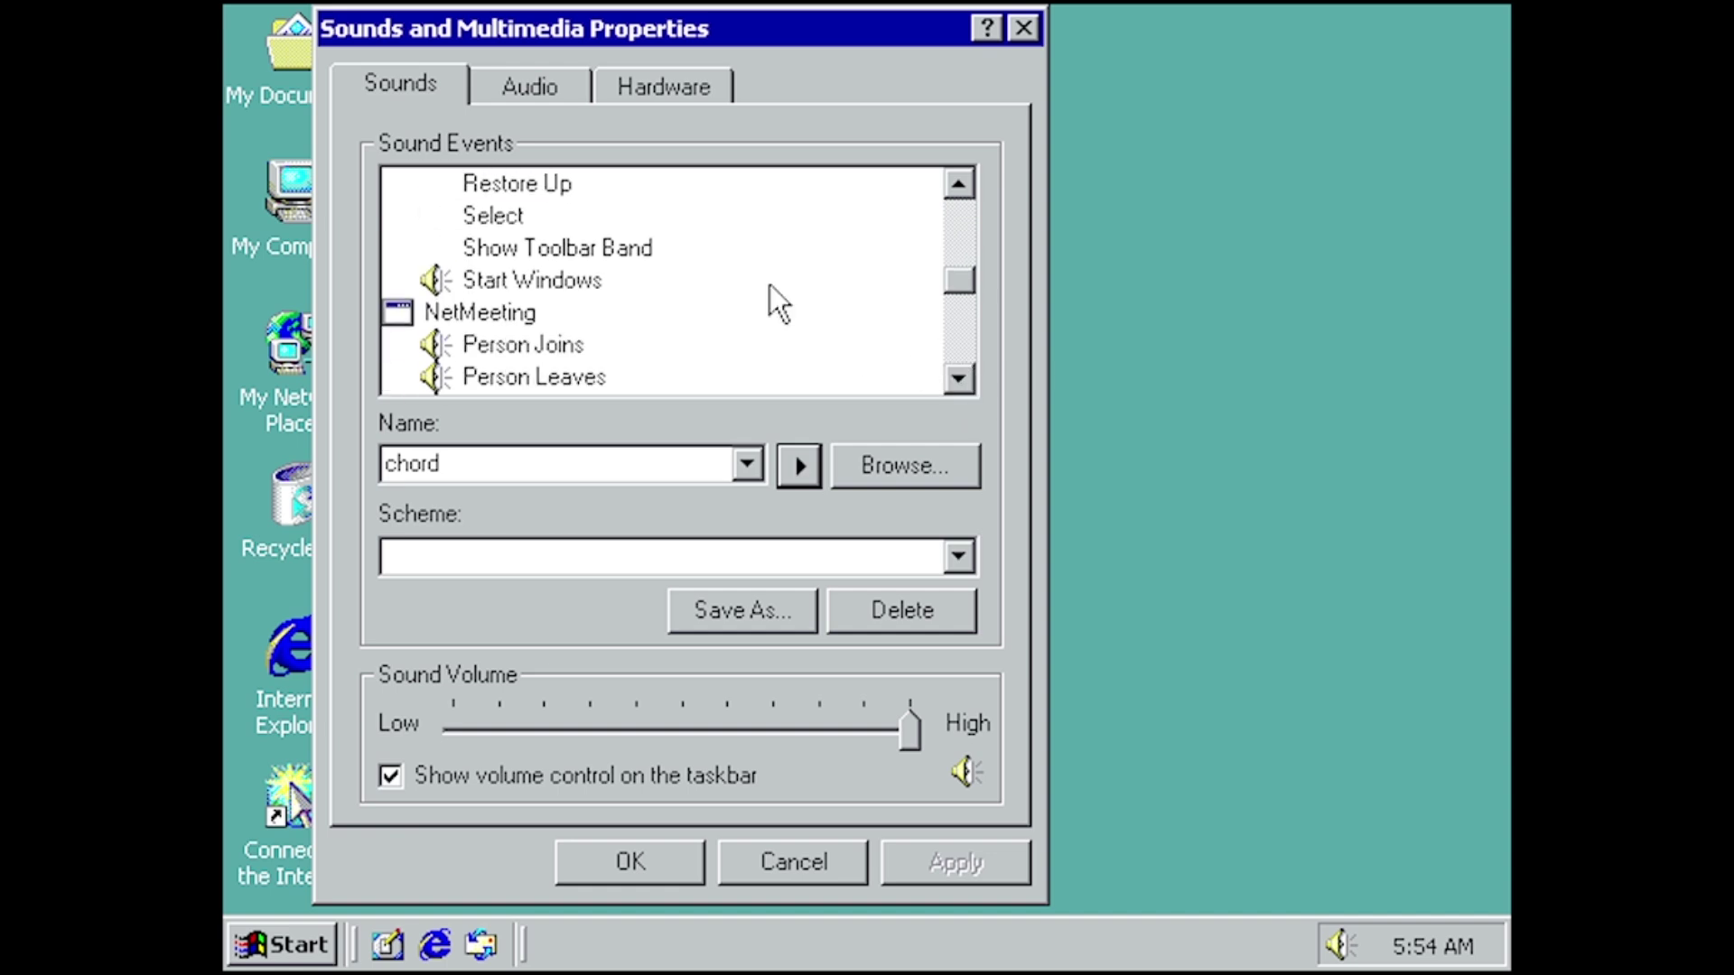
pyautogui.click(578, 282)
pyautogui.click(800, 468)
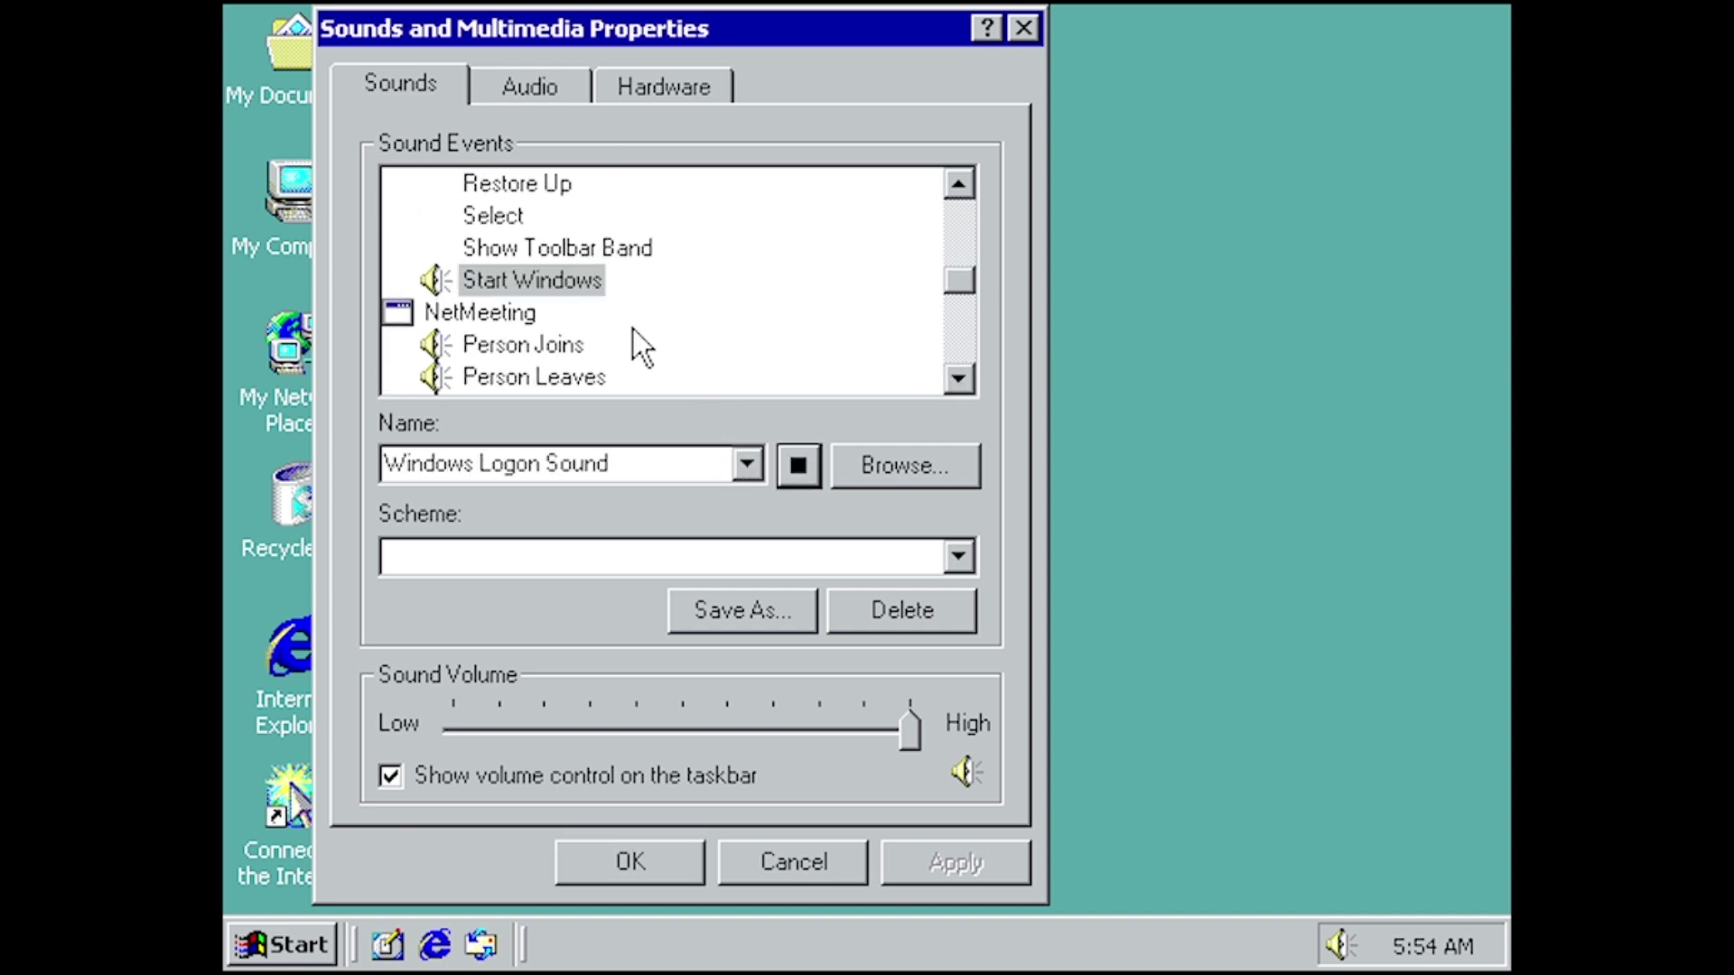
# - Preview the NetMeeting Person Joins, Person Leaves, Receive Call and Receive Request to Join sounds
pyautogui.click(567, 347)
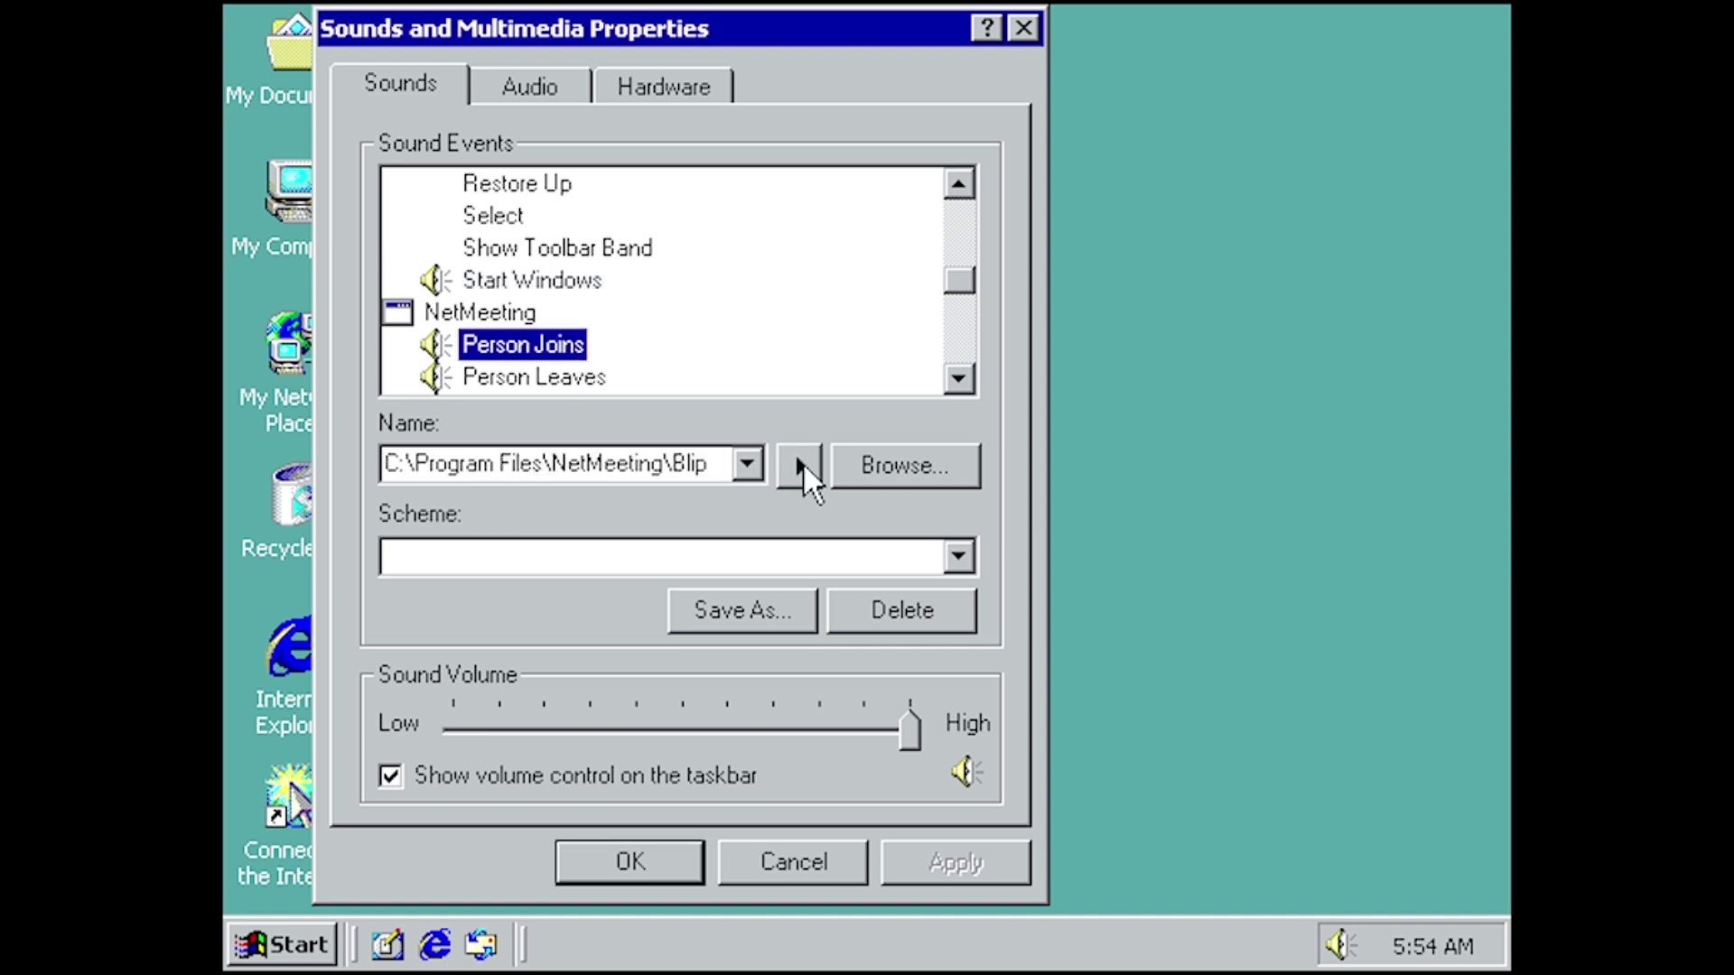
pyautogui.click(785, 466)
pyautogui.click(578, 379)
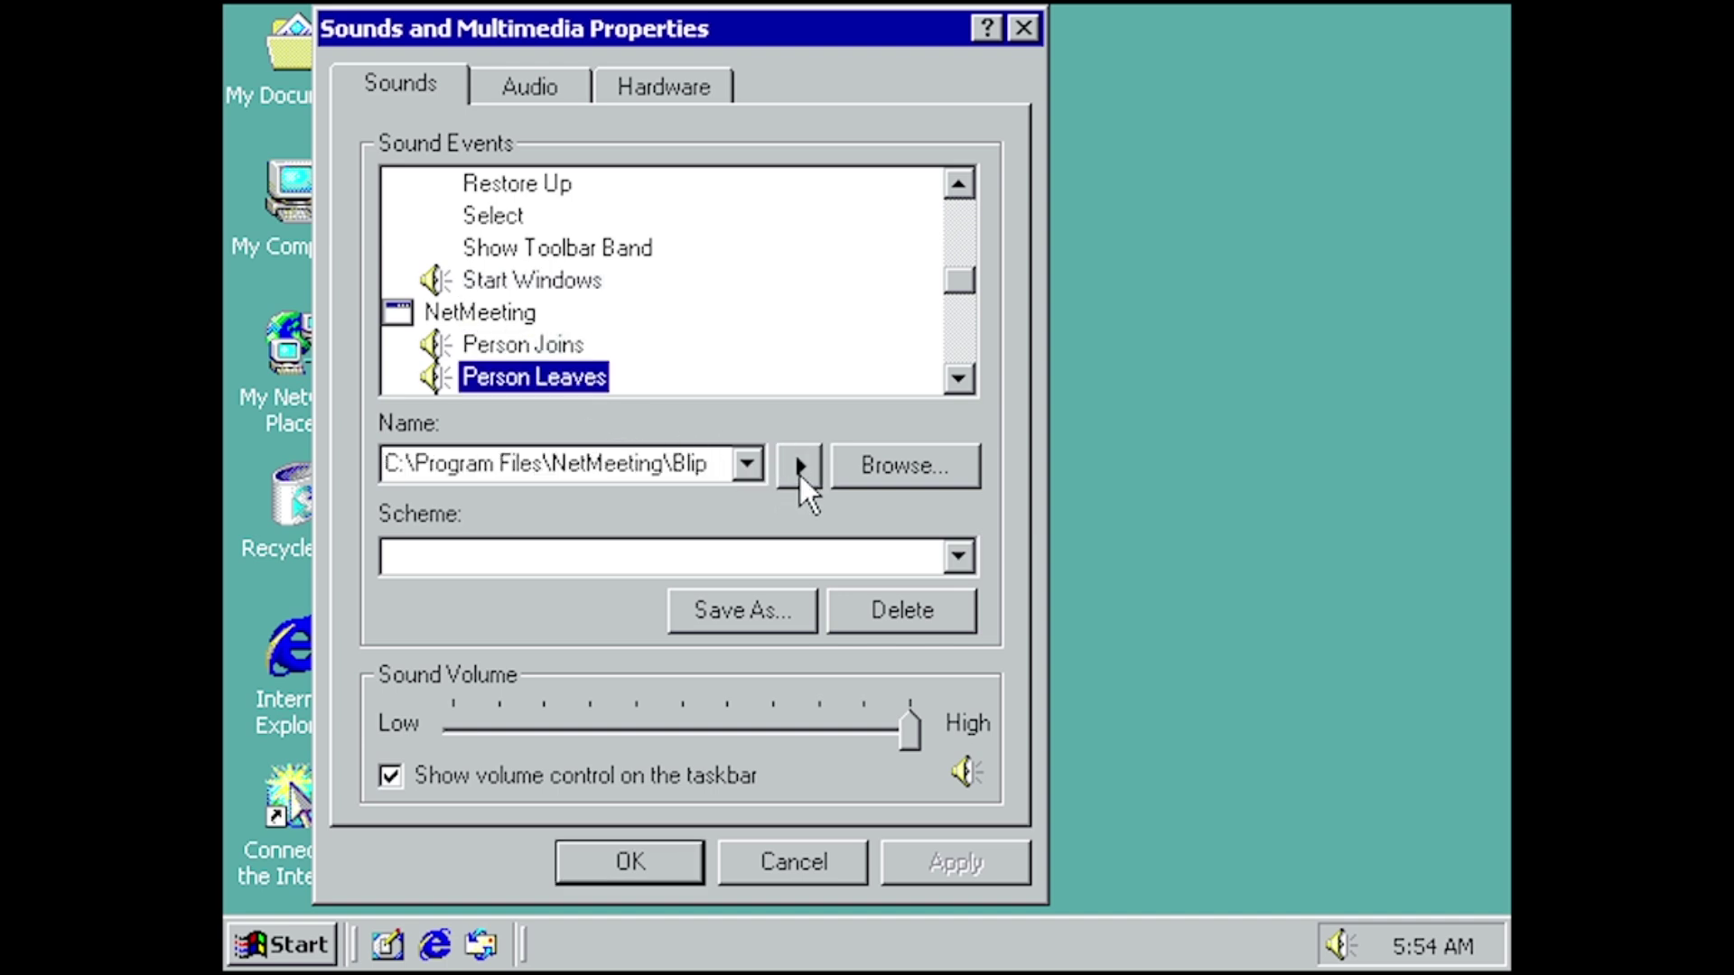
pyautogui.click(800, 470)
pyautogui.click(960, 379)
pyautogui.doubleClick(960, 379)
pyautogui.click(564, 316)
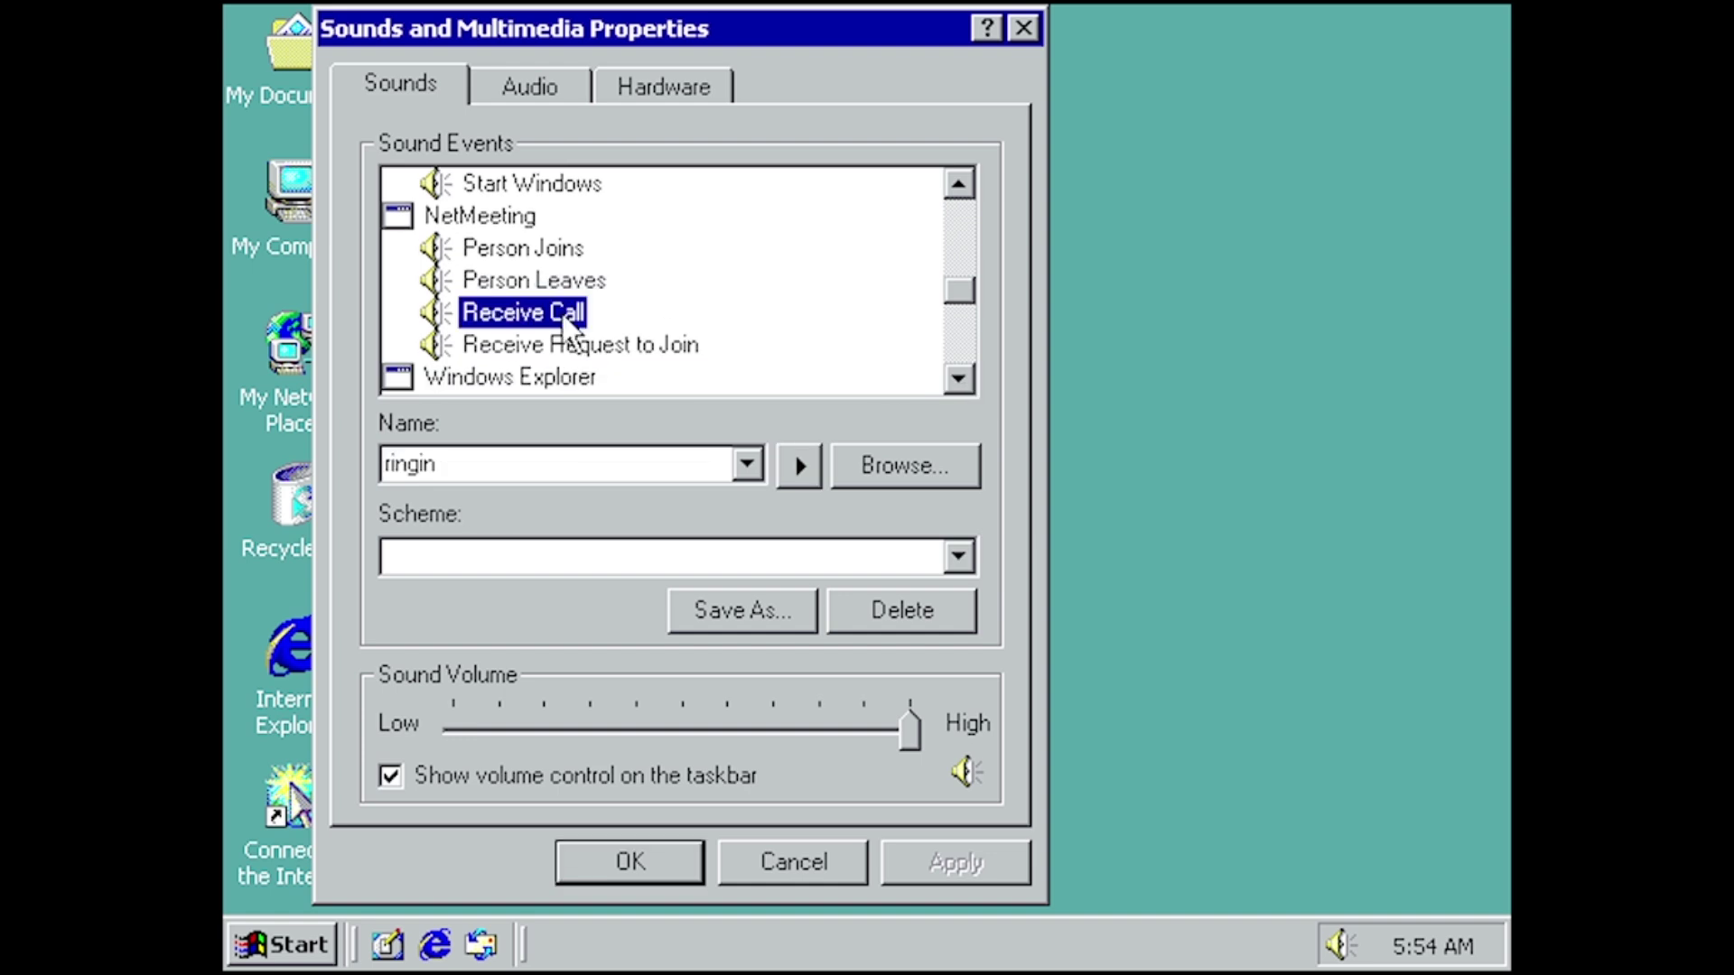
pyautogui.click(793, 466)
pyautogui.click(537, 348)
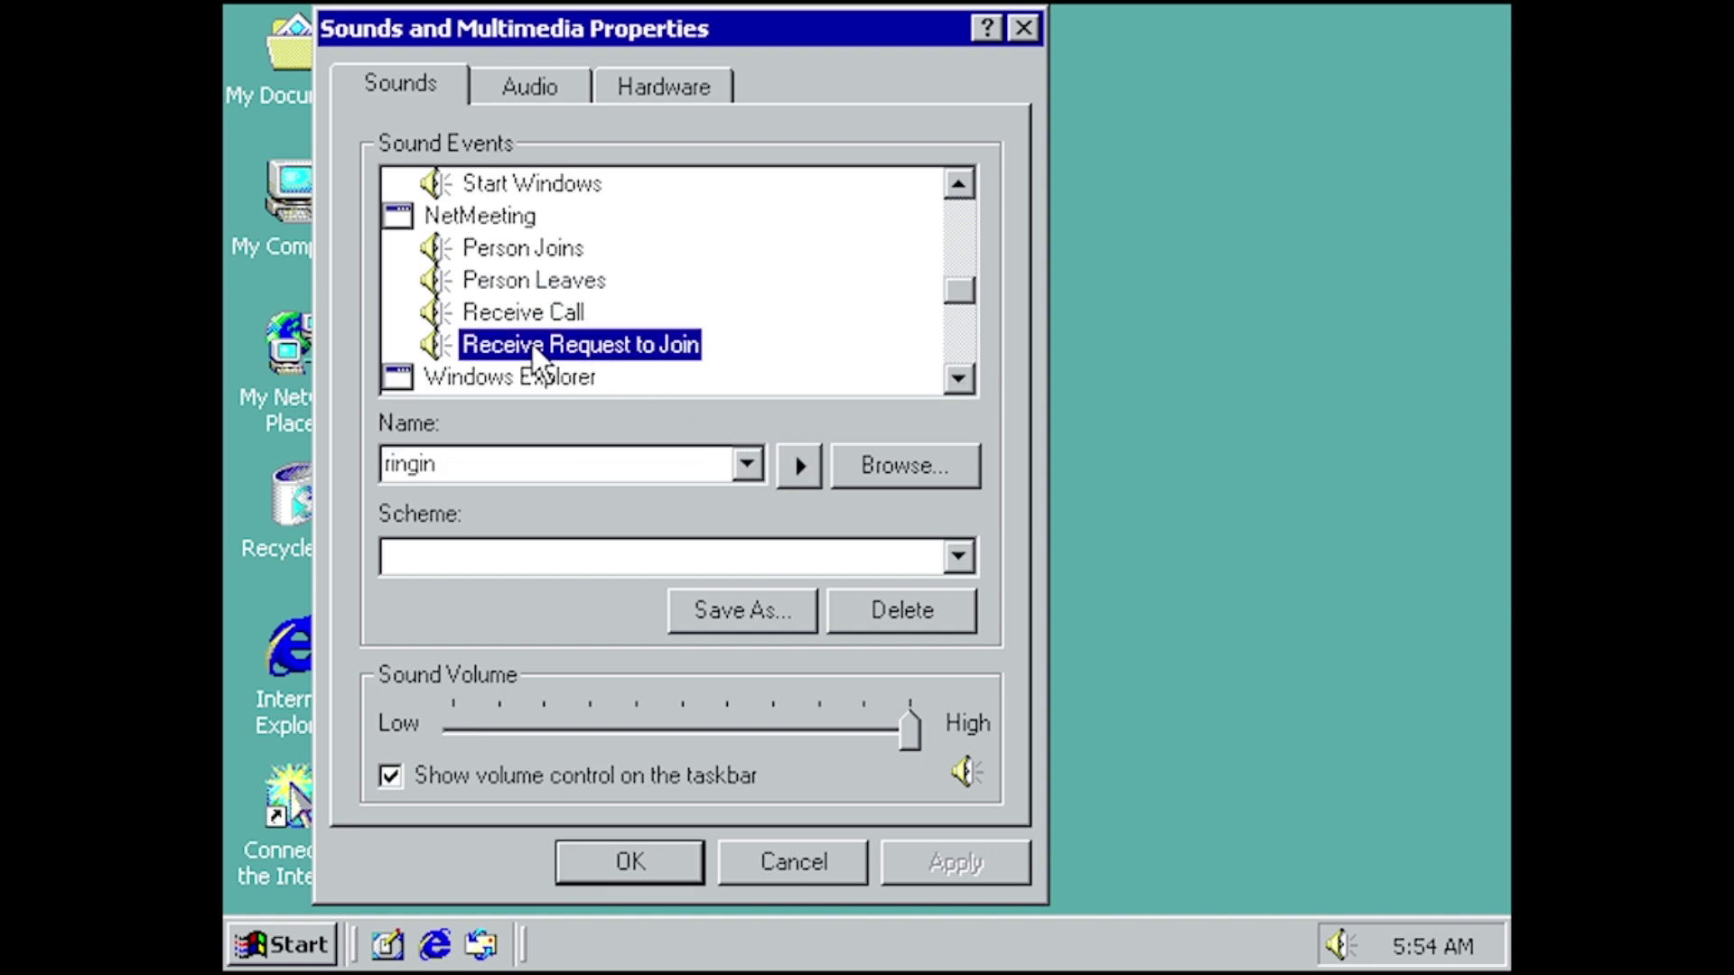
pyautogui.click(778, 462)
pyautogui.click(959, 379)
pyautogui.click(959, 379)
pyautogui.click(959, 379)
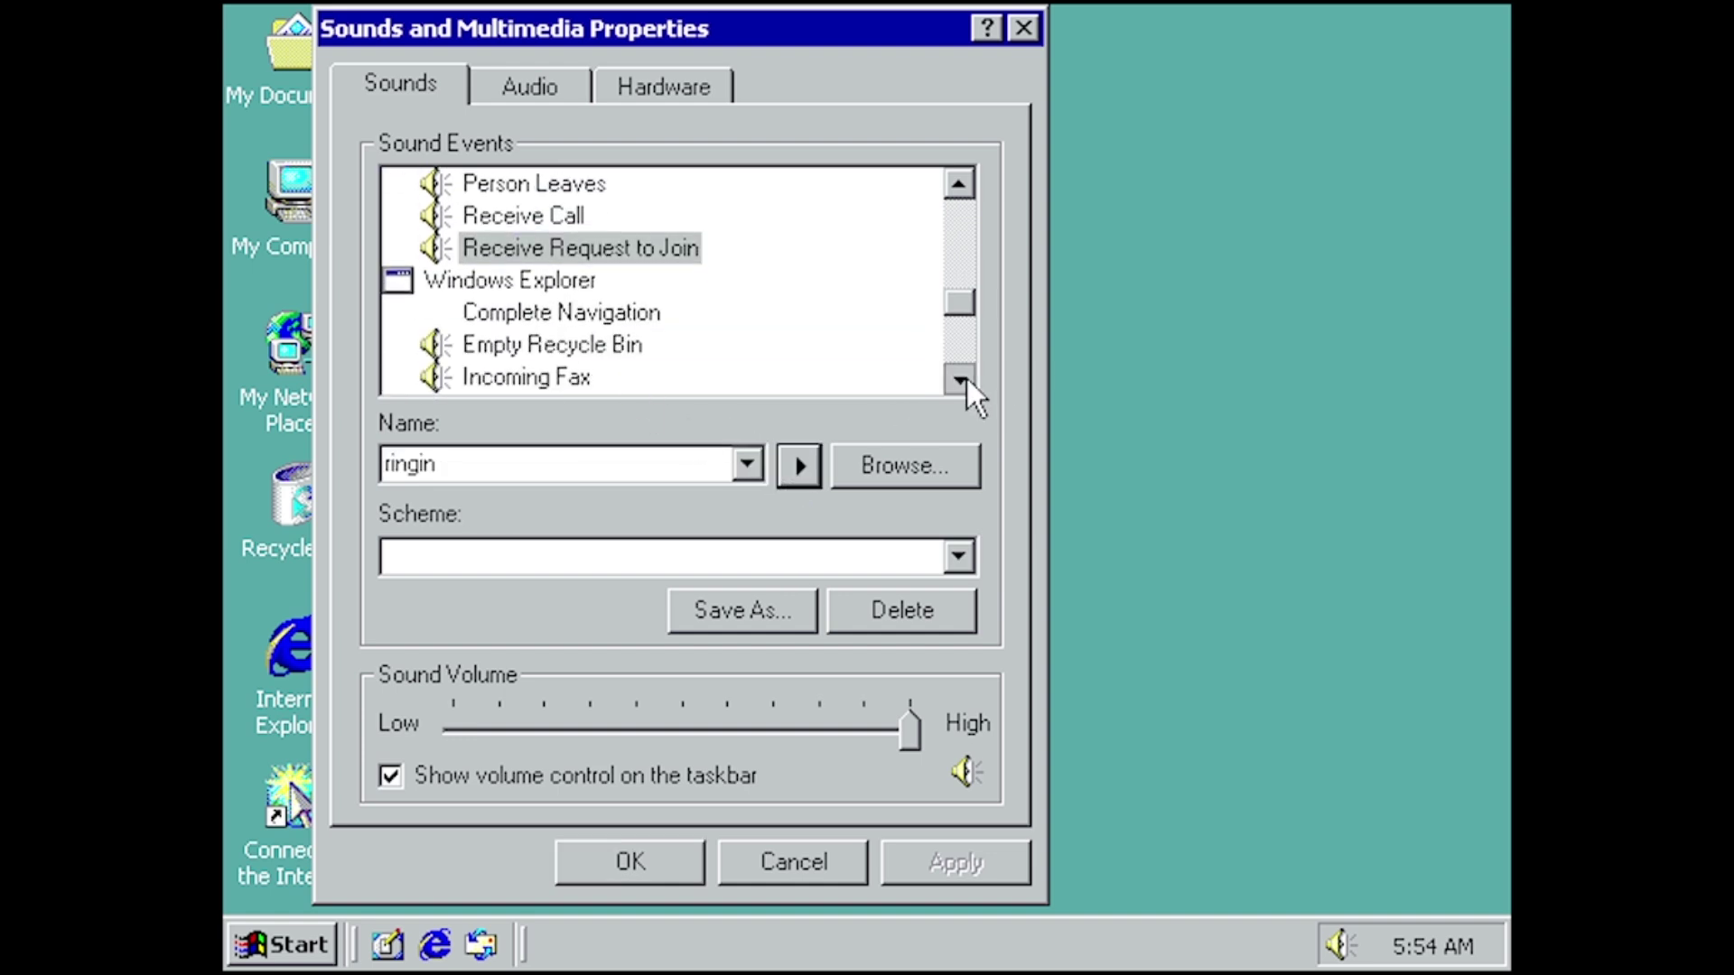